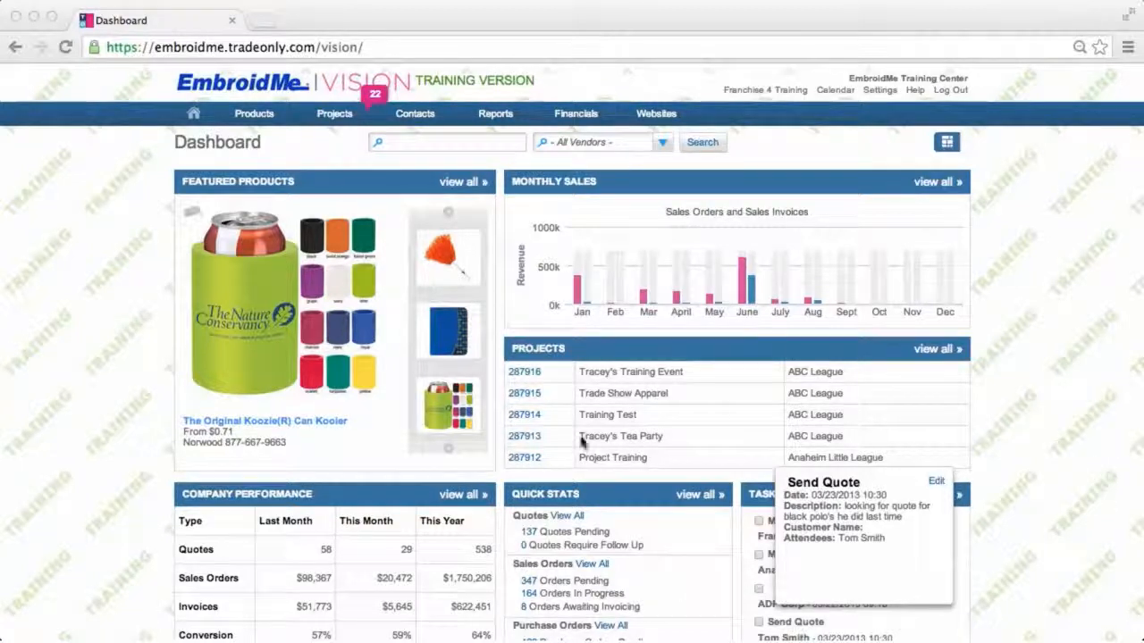
Step: Start a new project with the subject "Purchase Order Training" and a target date of 09/30/2013
click(344, 122)
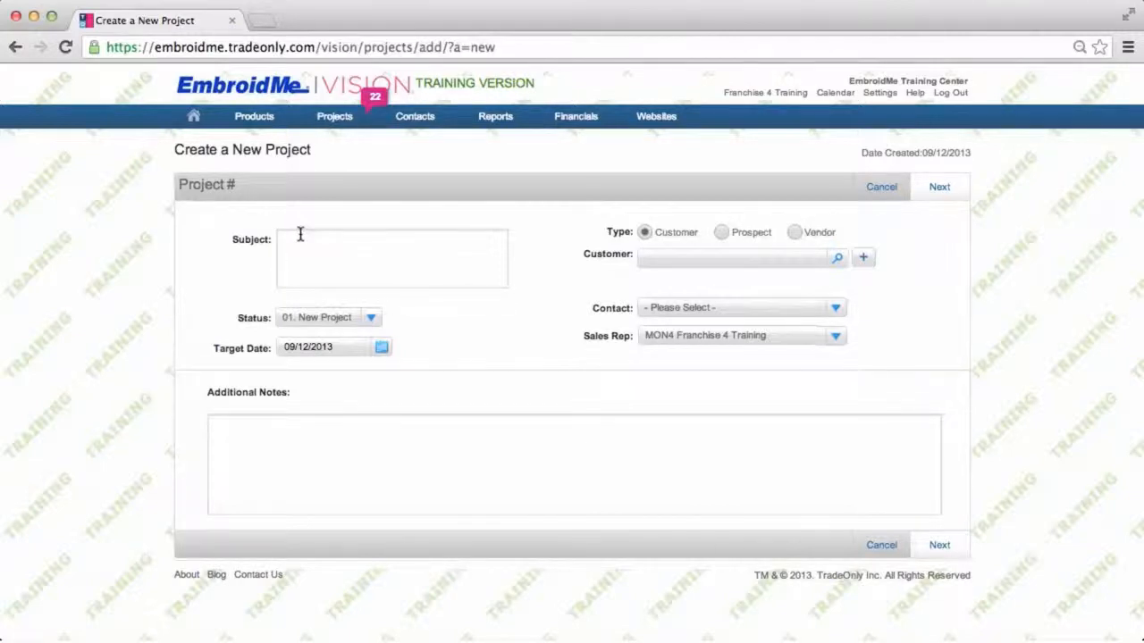
text(Purchase Order Training)
click(382, 348)
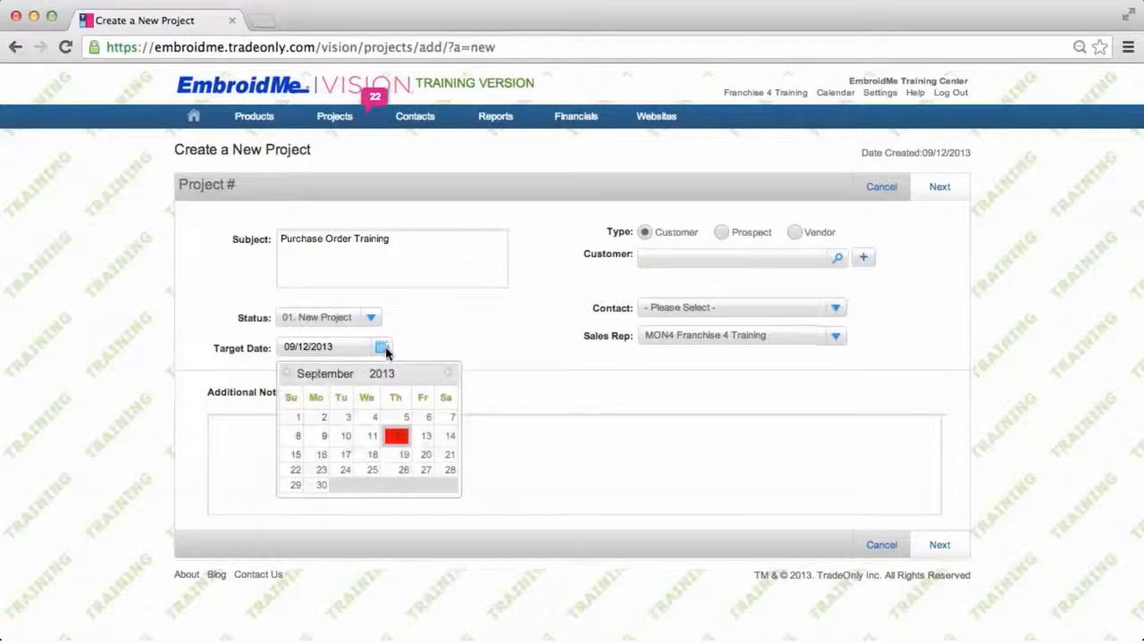
click(321, 487)
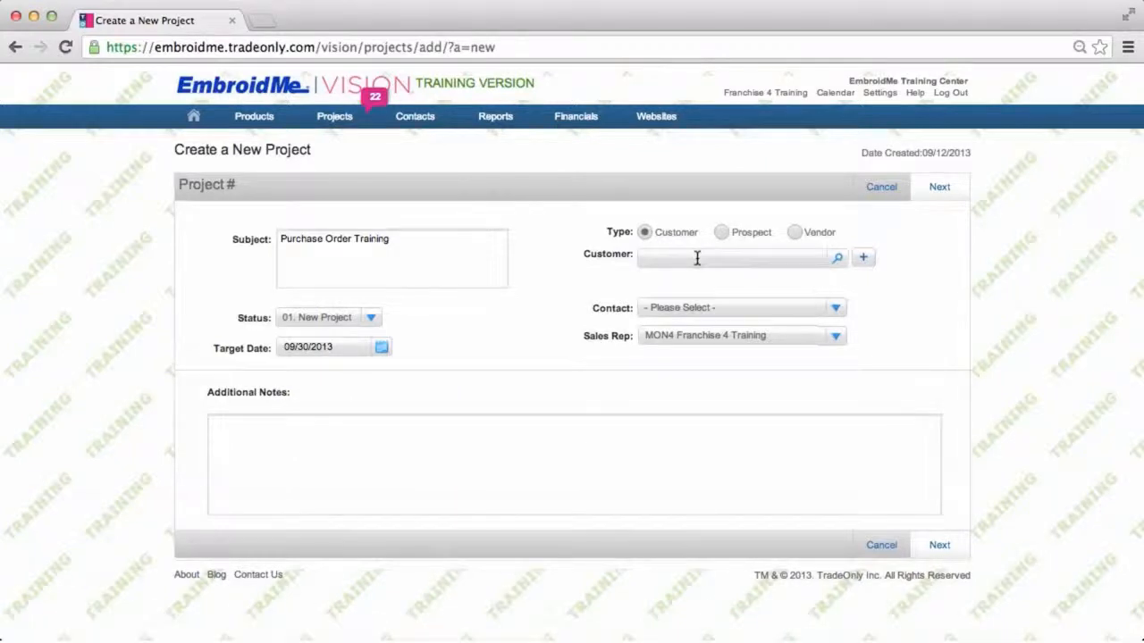
Step: Assign ABC League as the project's customer and create a sales order from the project
text(ABC League)
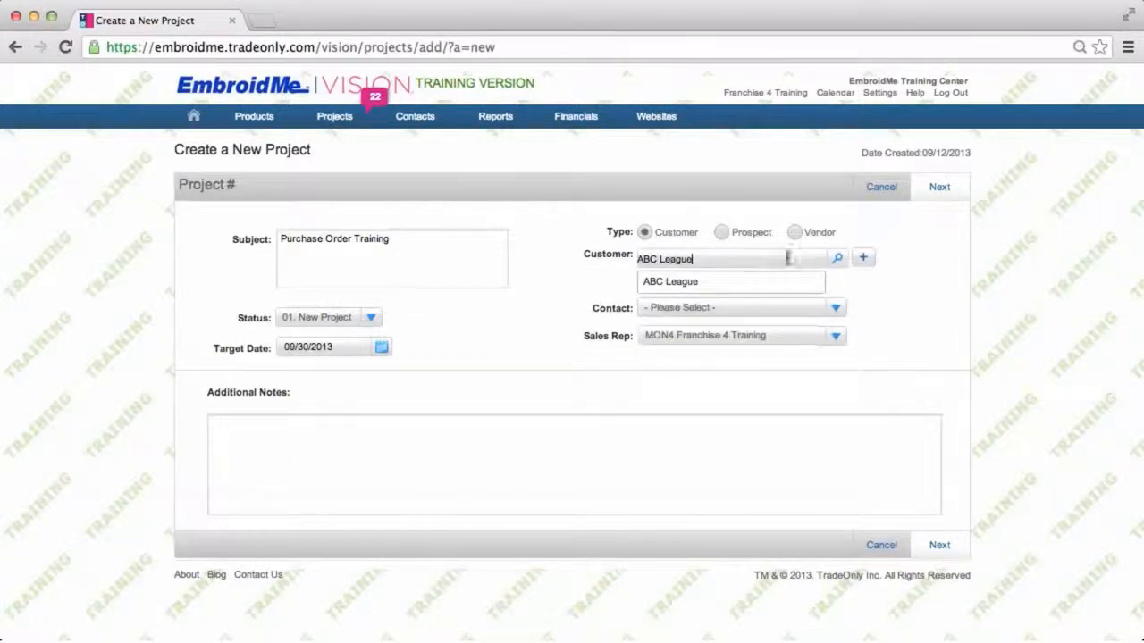
click(668, 287)
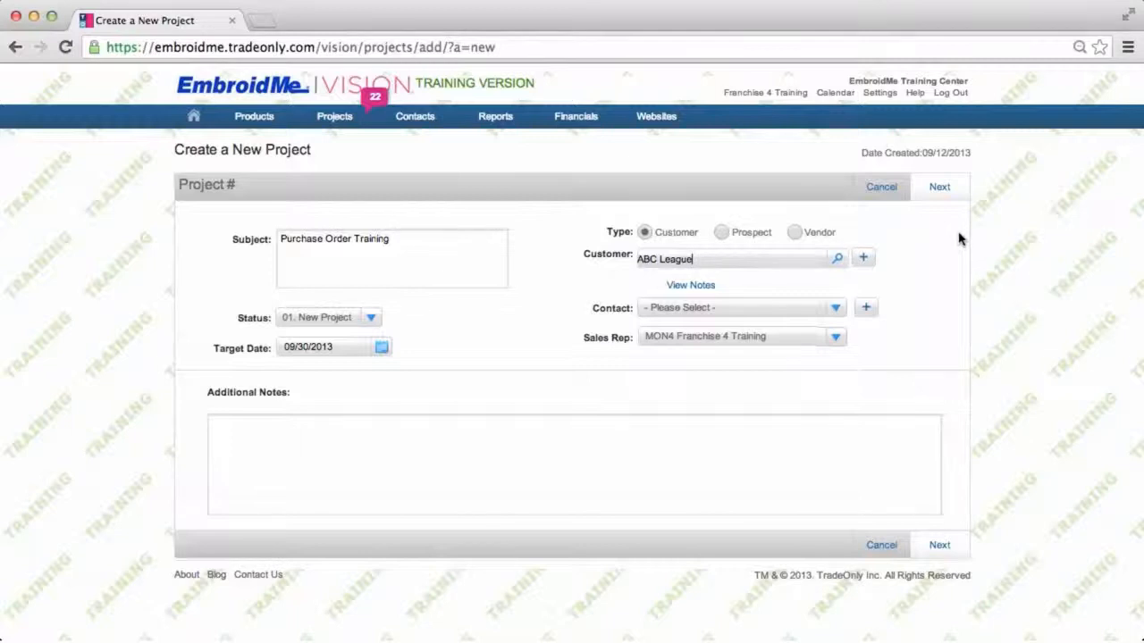
mouse_move(957, 189)
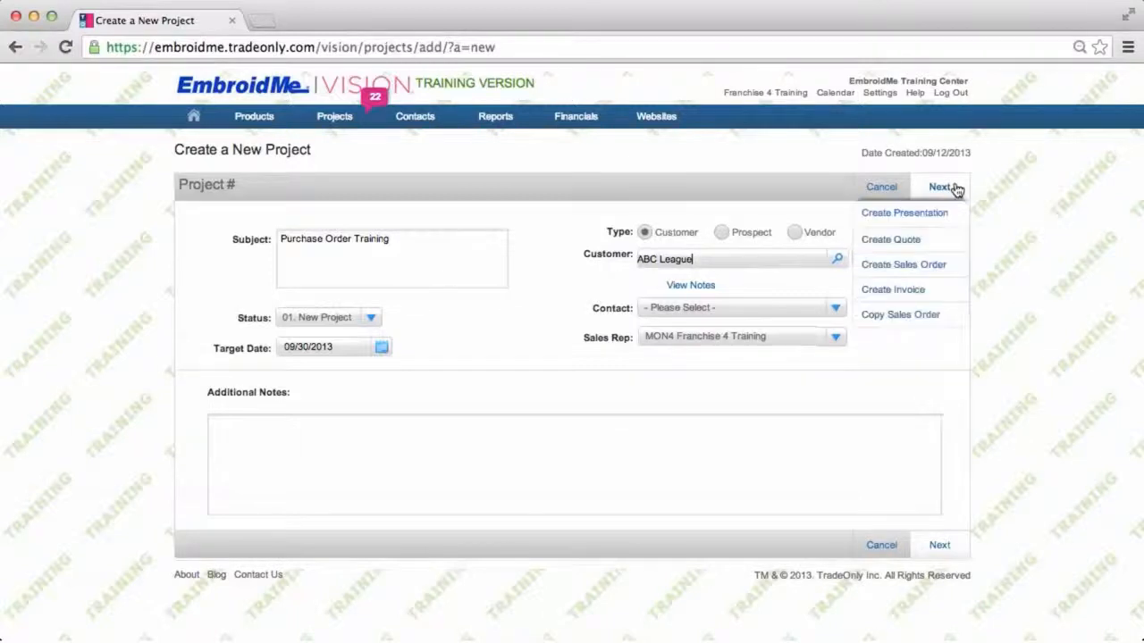
click(912, 270)
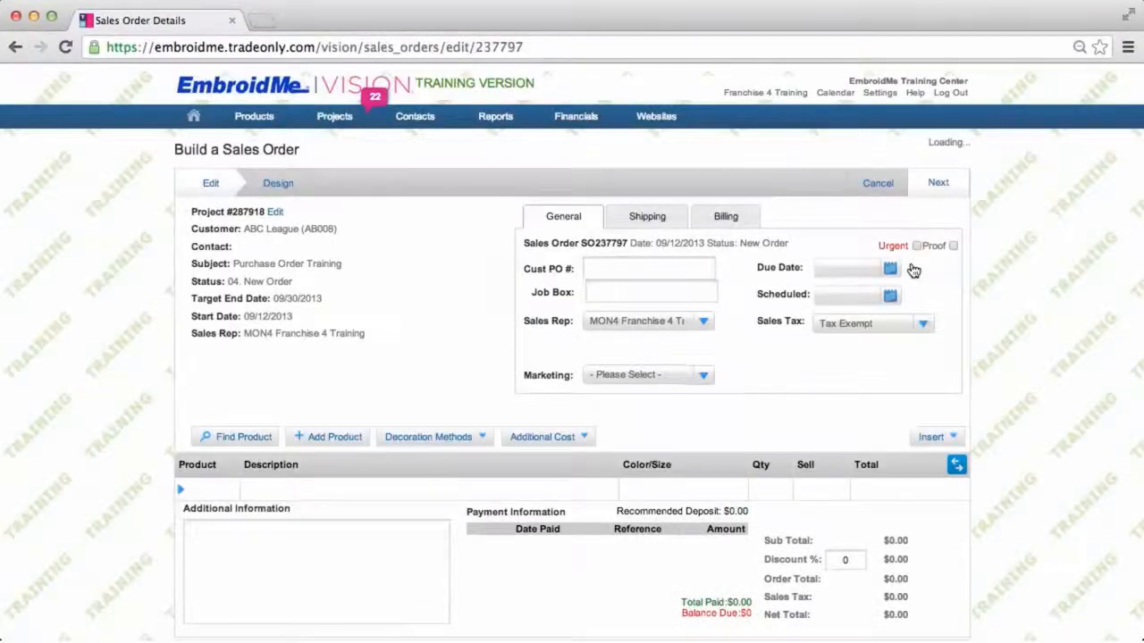
Step: Add product G200, the 6 oz. Ultra Cotton T-Shirt, to the sales order's first line
mouse_move(938, 184)
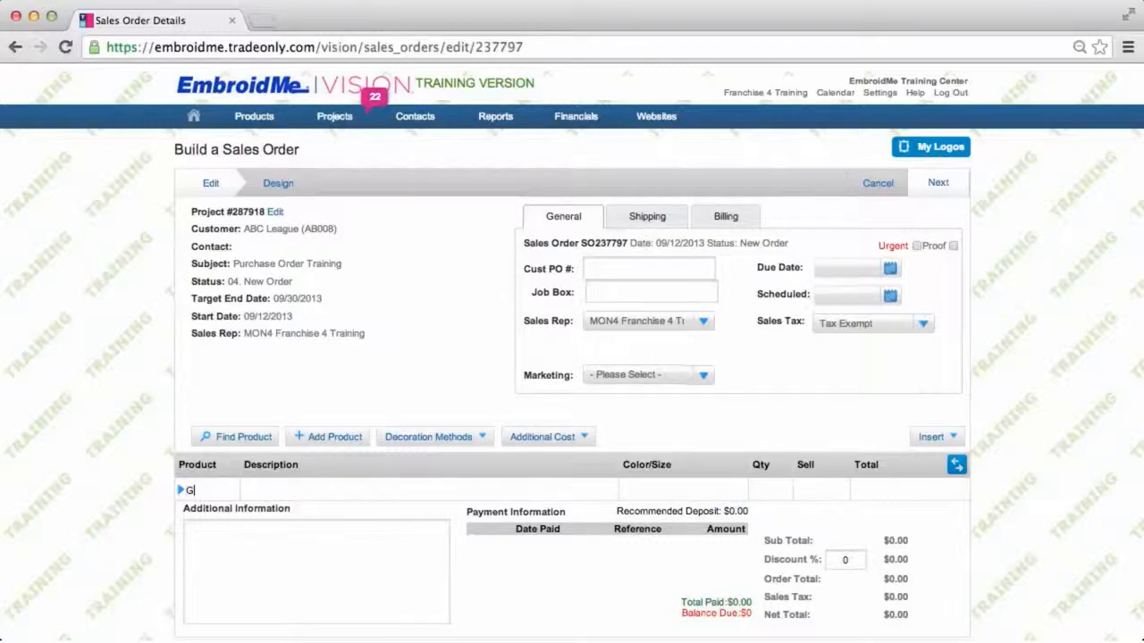
text(200)
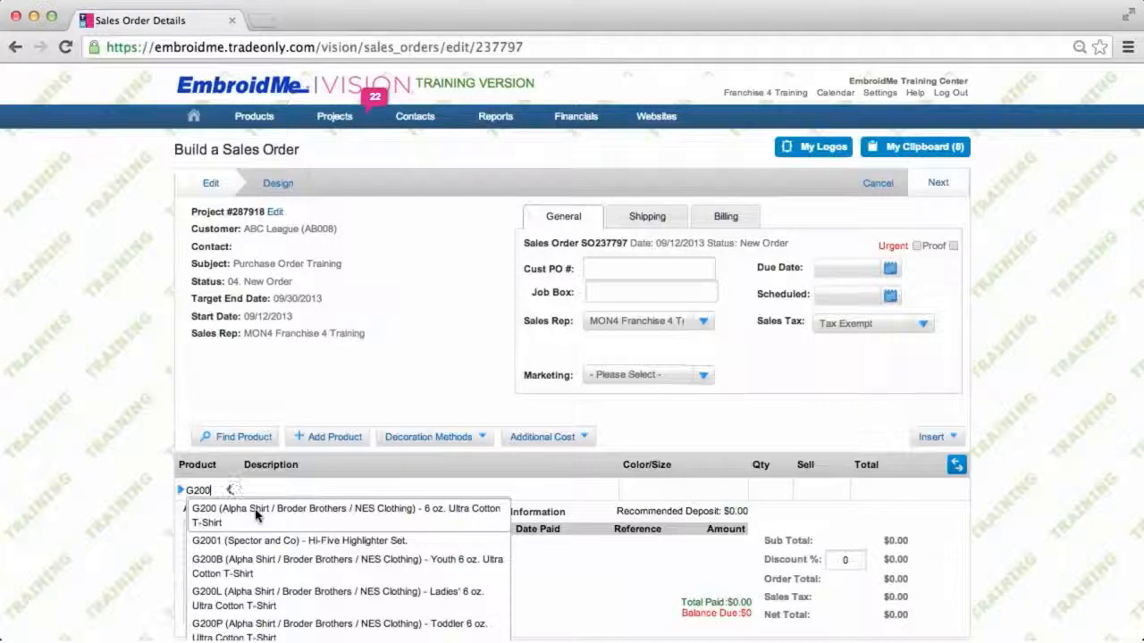
click(255, 515)
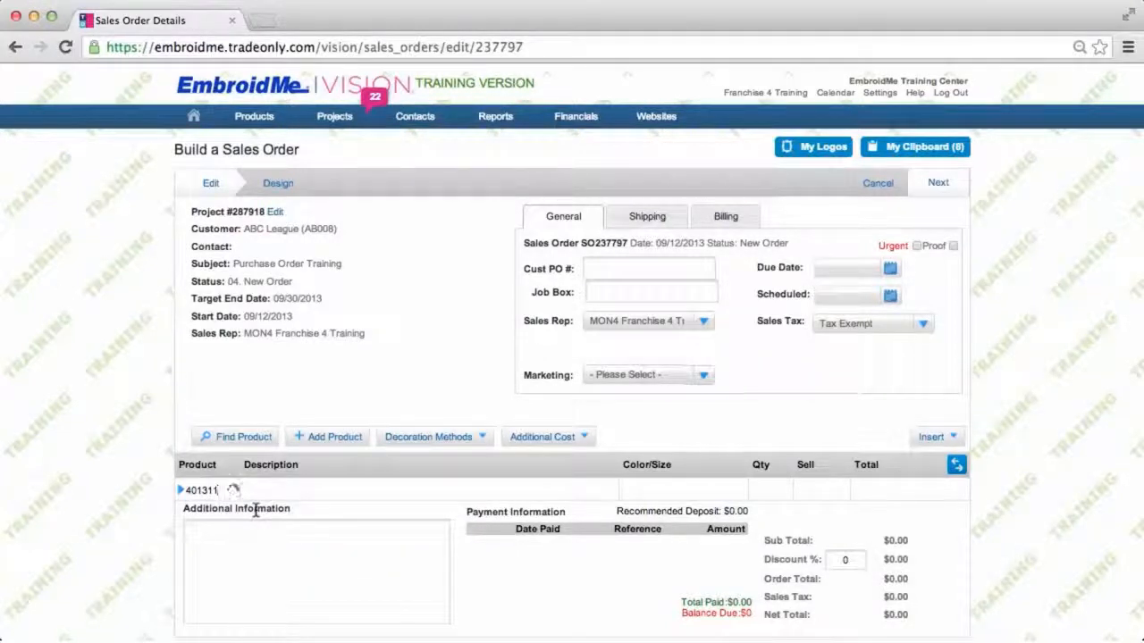
Step: Set the T-shirt options to 10 each of S, M, L and XL in Ash Grey and in Black
scroll(1029, 449, down, 1)
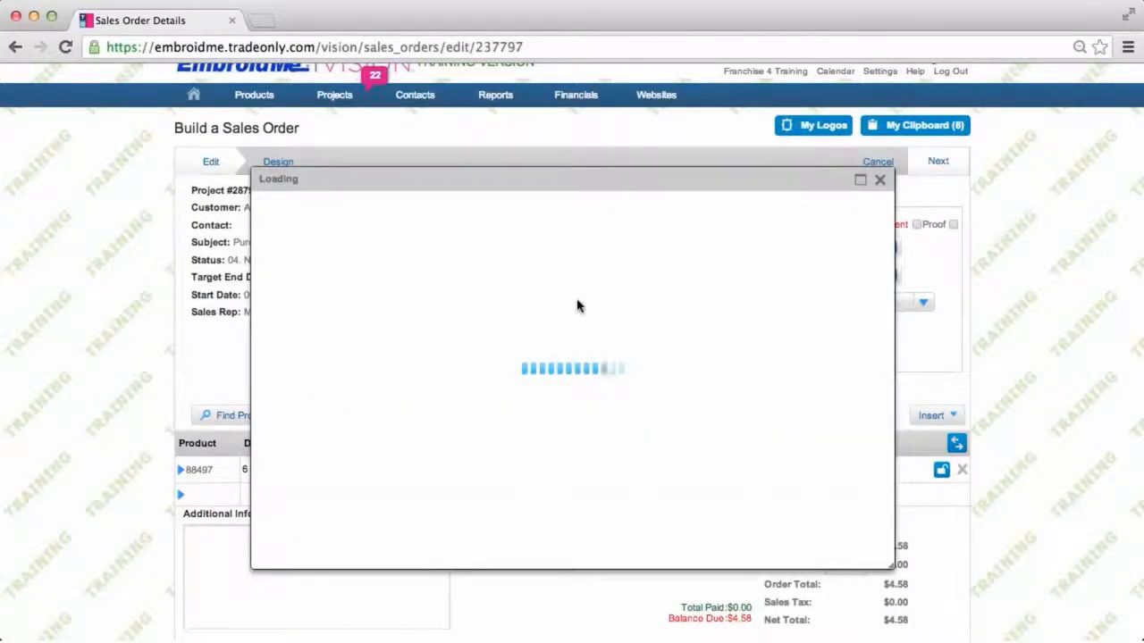
click(506, 293)
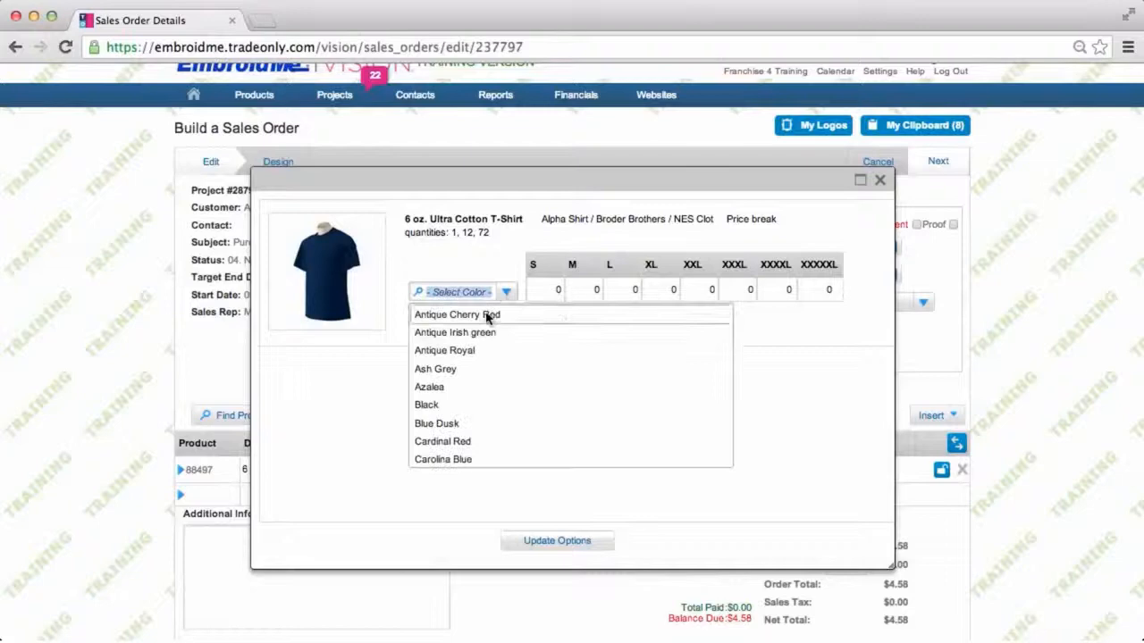
click(453, 370)
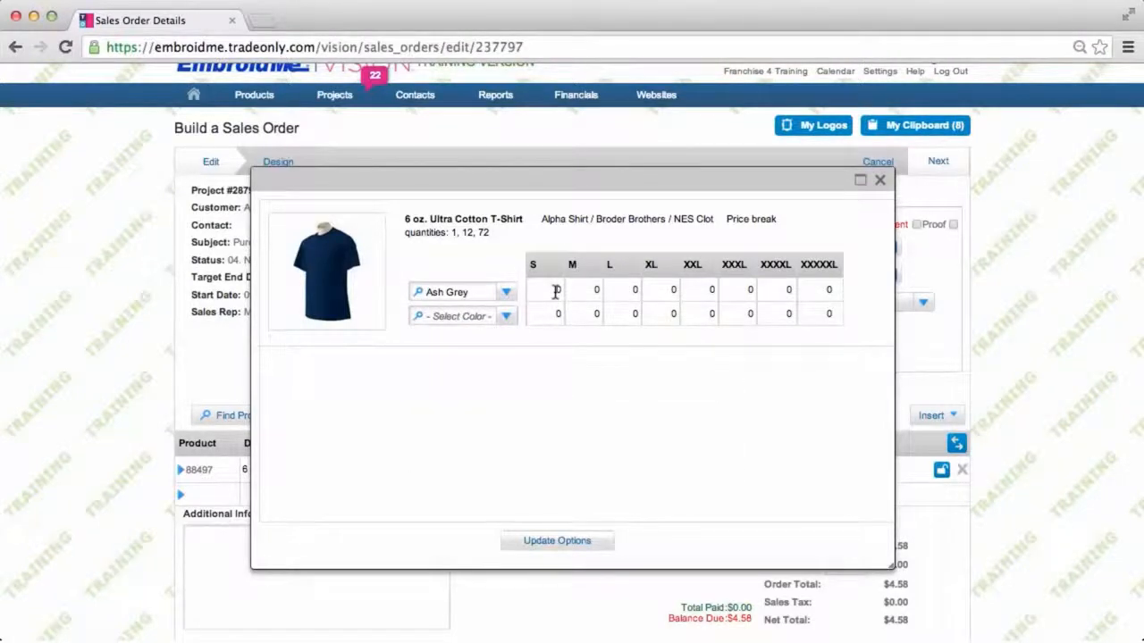
text(10)
click(506, 320)
click(446, 430)
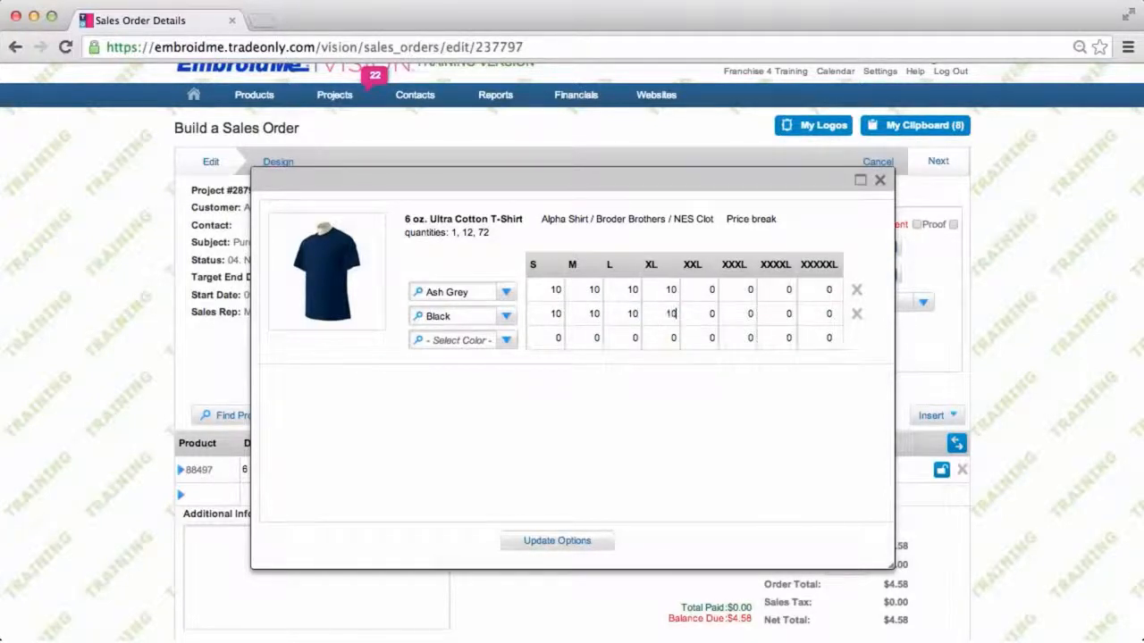
click(542, 543)
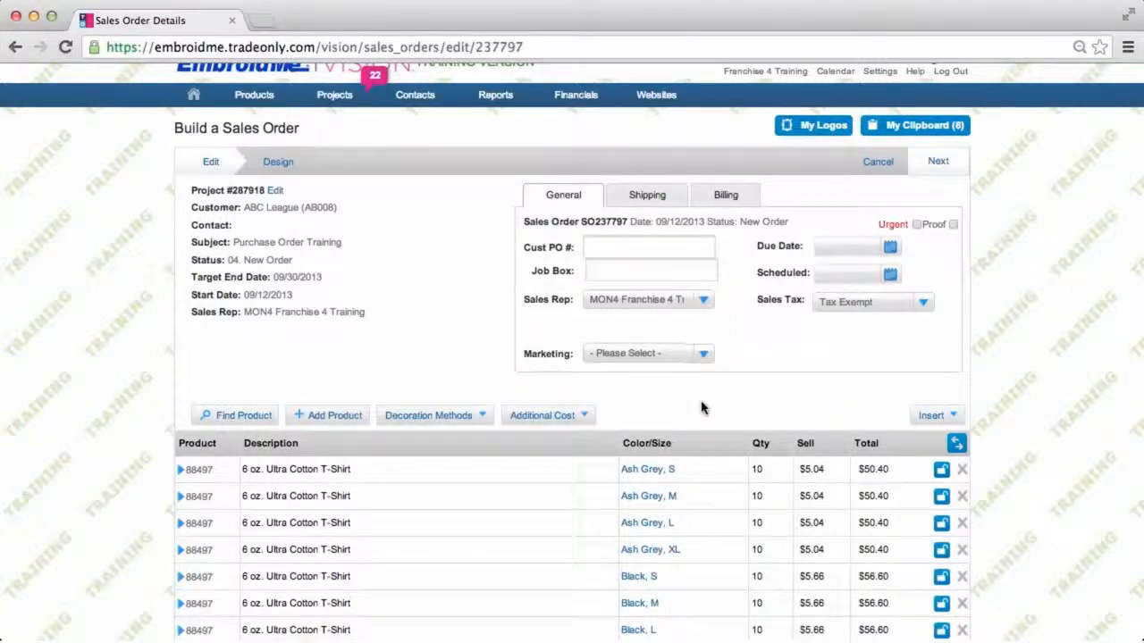
Step: Add Sharpies Printing screen printing at 1 Position with 3 colors, and show the supplier and cost details of the order lines
scroll(701, 409, down, 5)
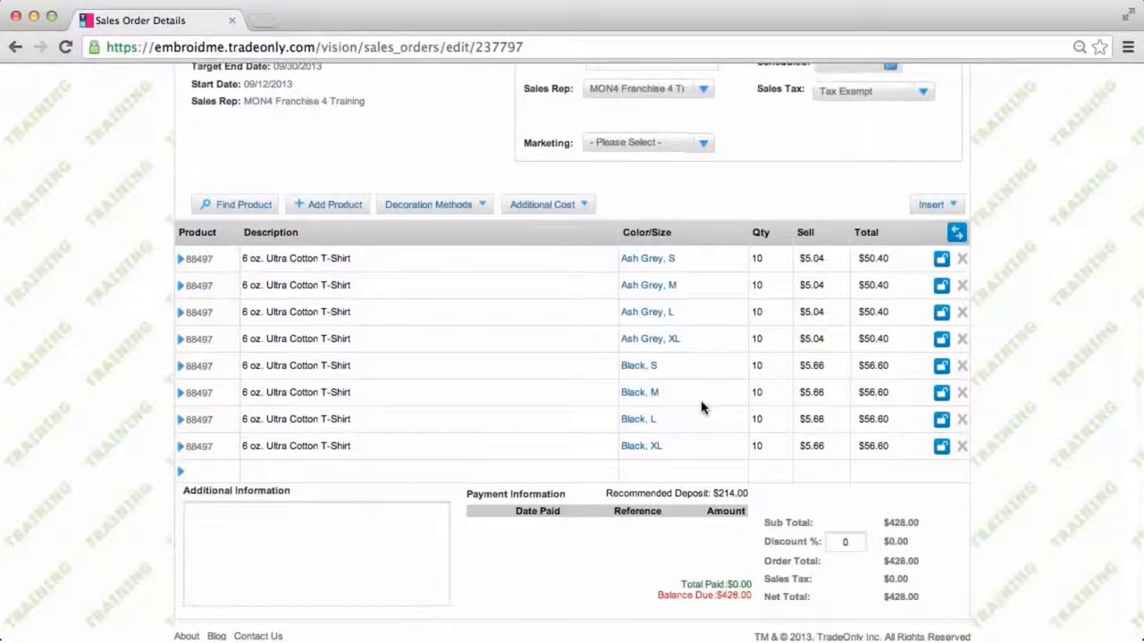
click(443, 206)
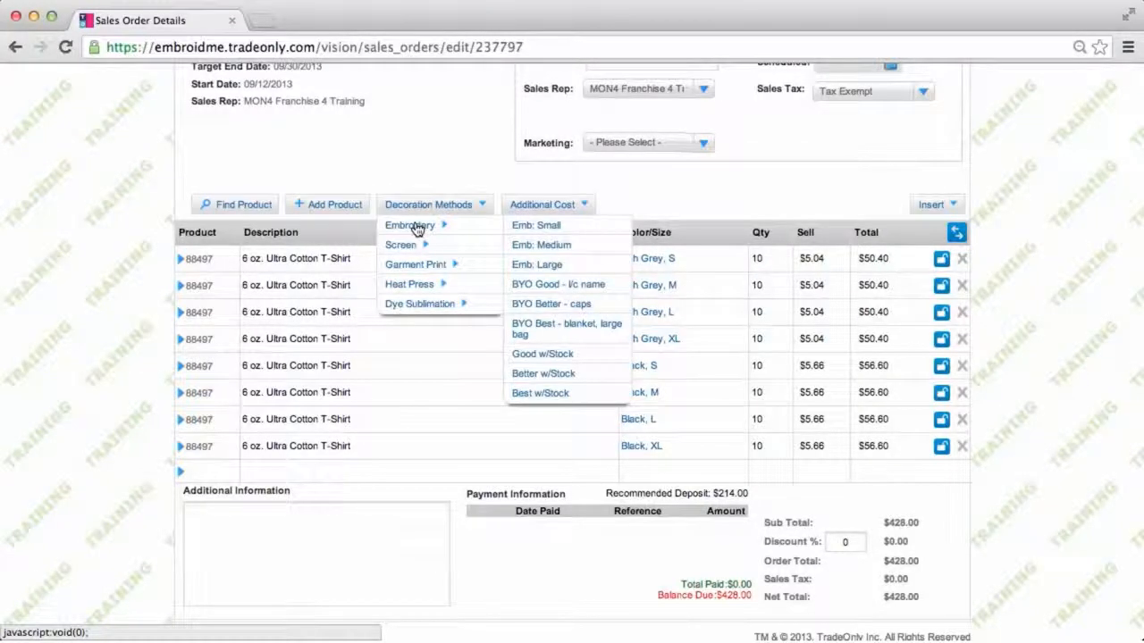
mouse_move(409, 248)
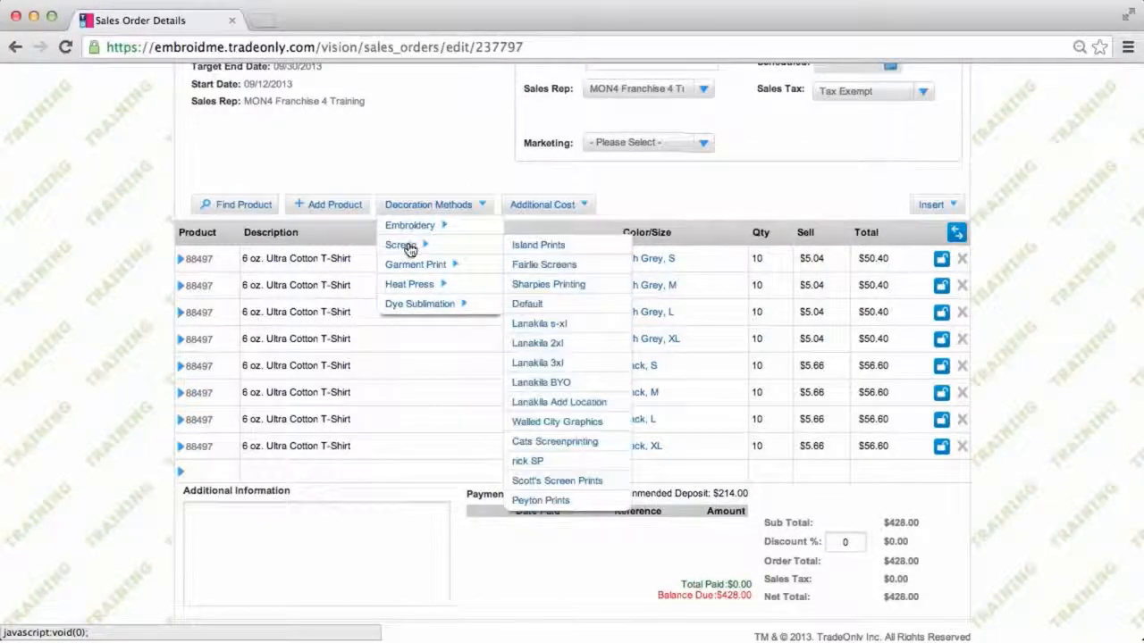
click(530, 286)
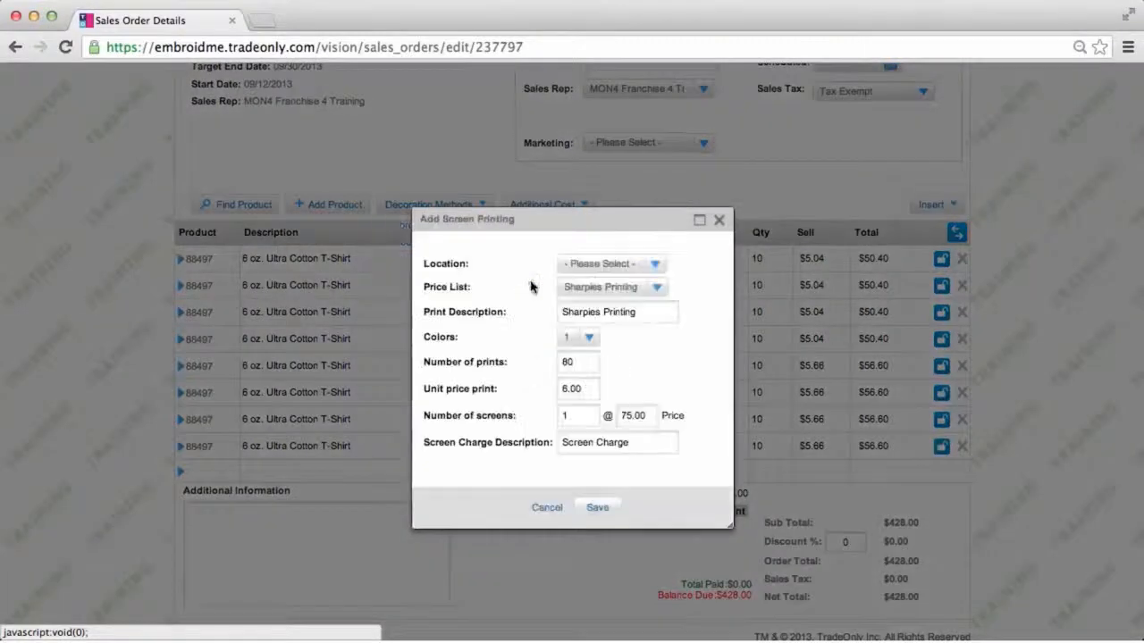
click(656, 264)
click(629, 278)
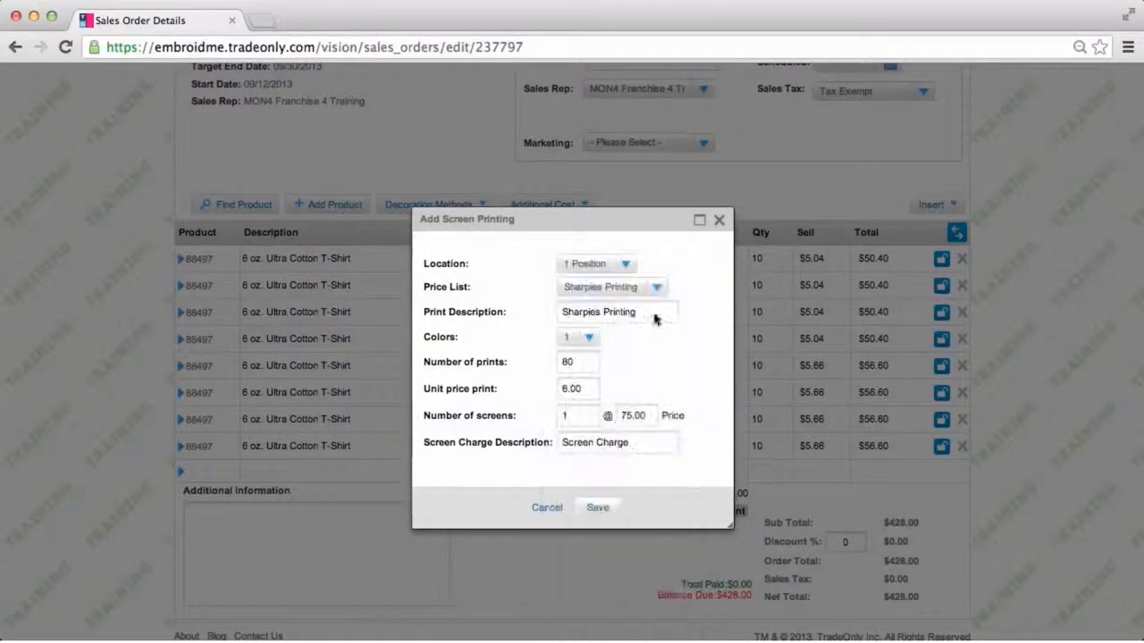
click(589, 340)
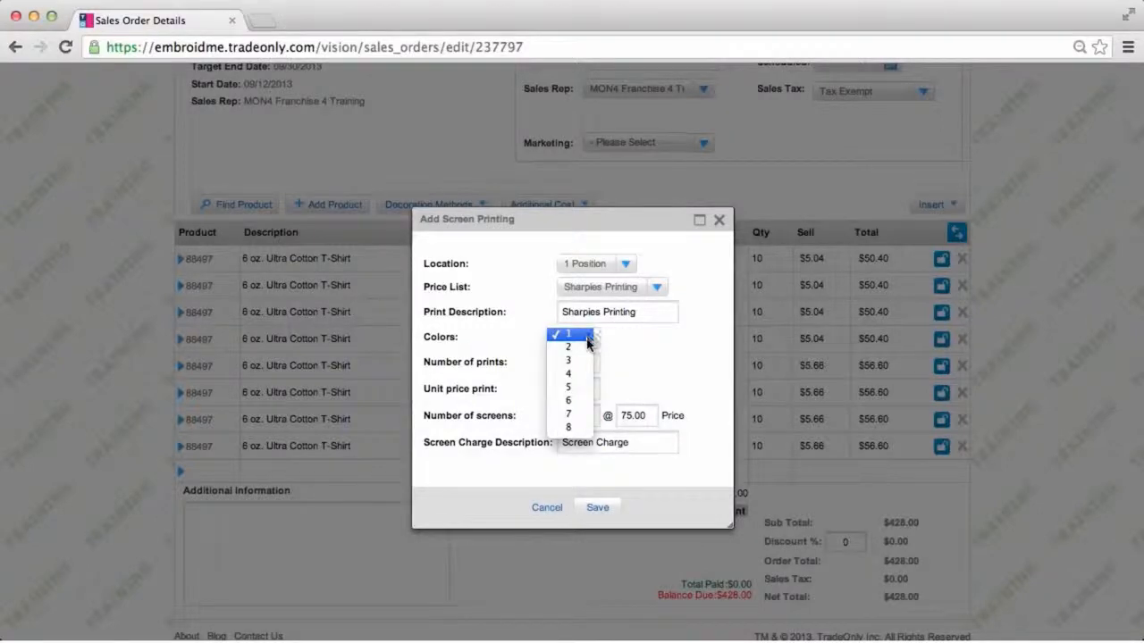
click(576, 362)
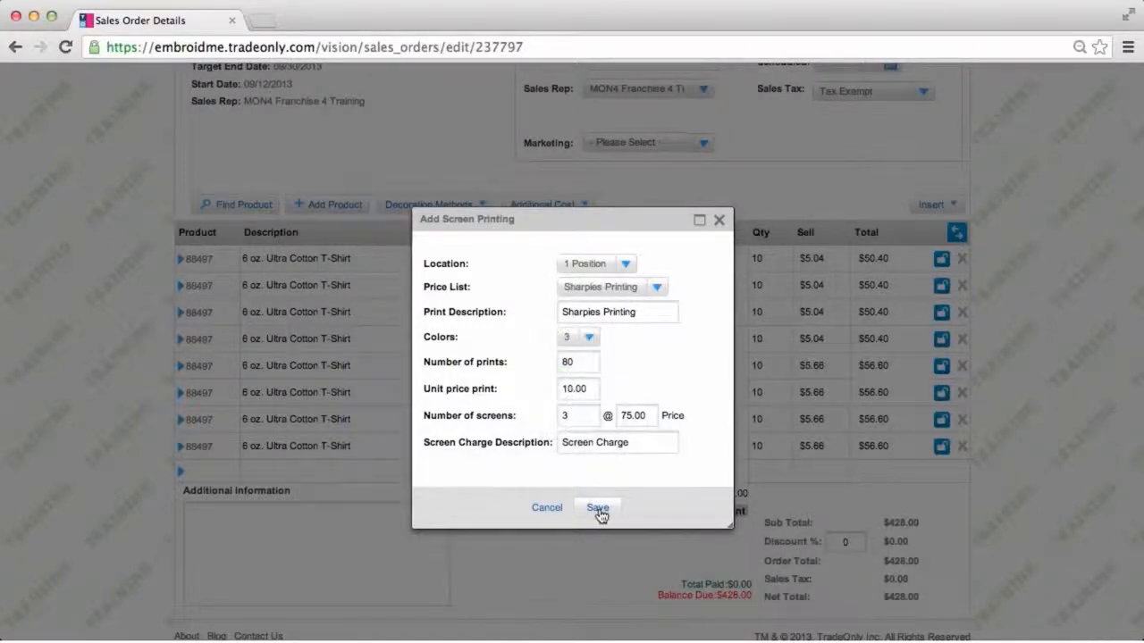
click(597, 508)
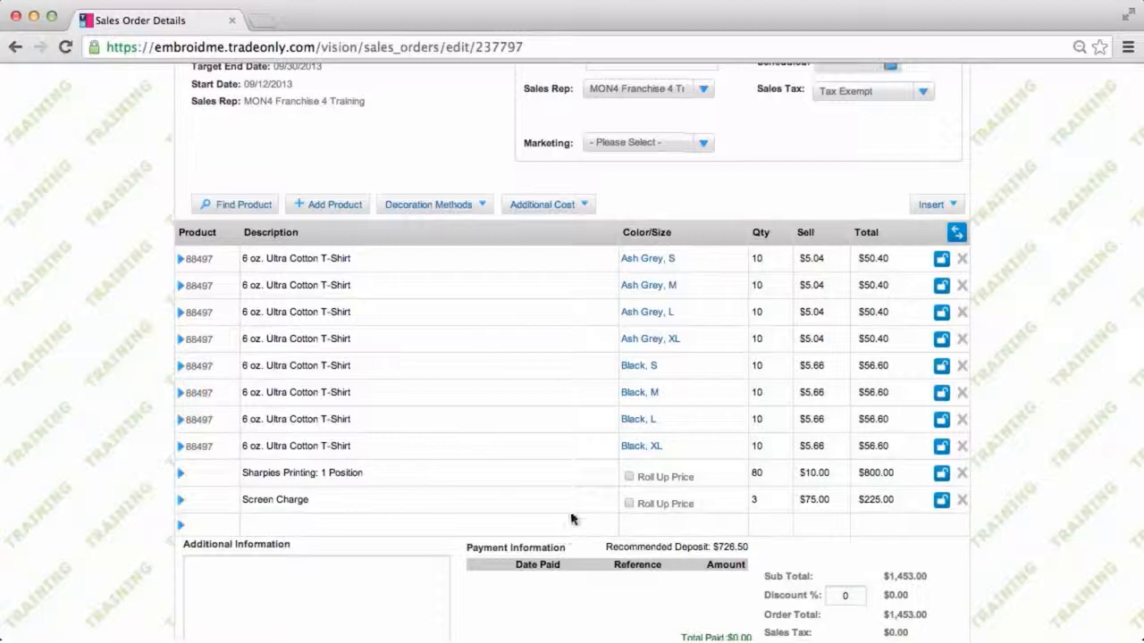
click(957, 233)
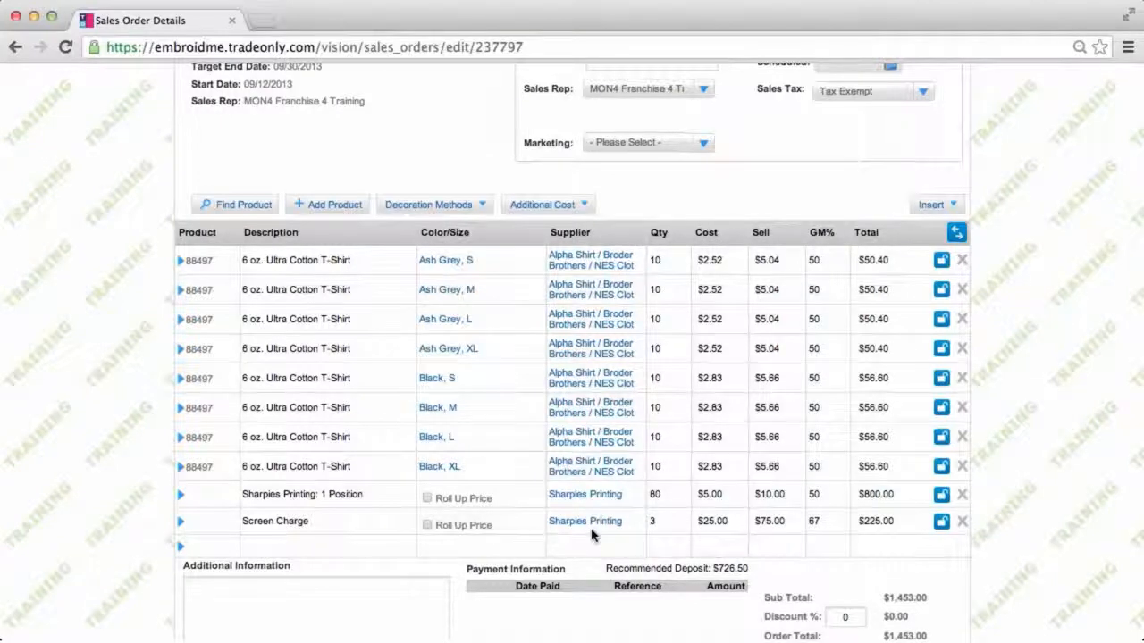
Step: Set the sales order's job box to 5, due date to 09/30/2013 and scheduled date to 09/26/2013
scroll(1039, 369, up, 2)
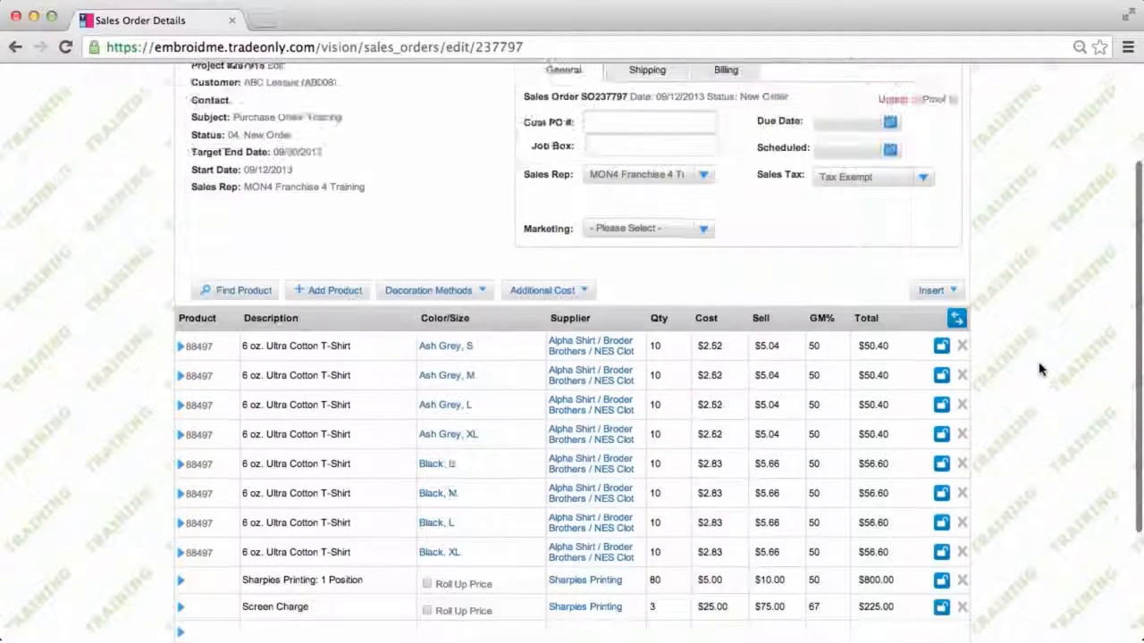
scroll(1039, 369, up, 2)
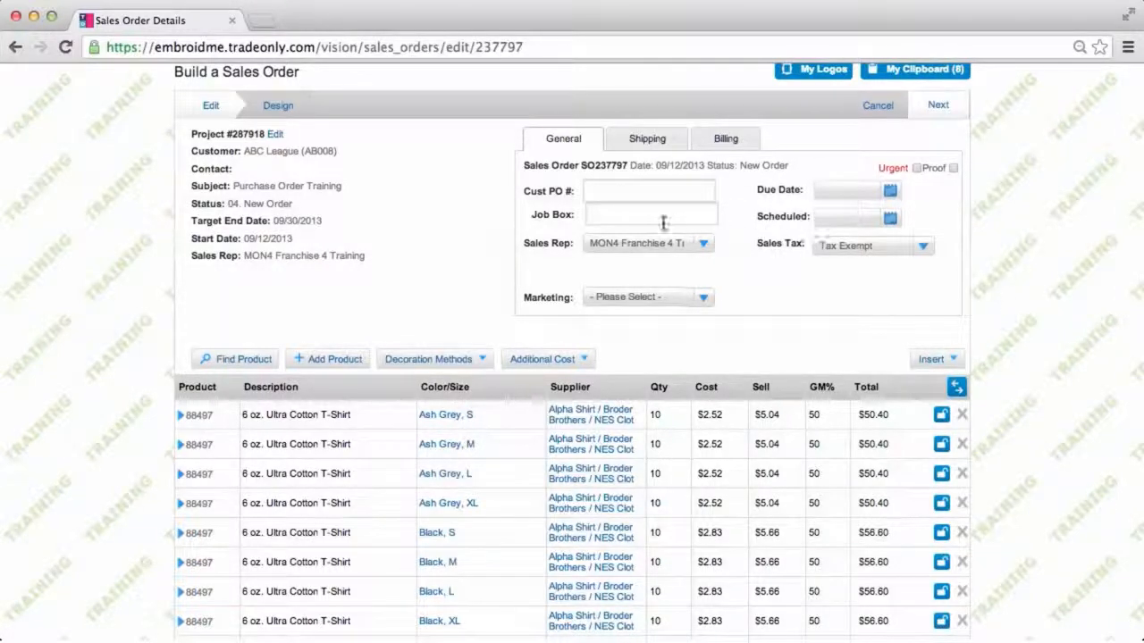
text(5)
click(890, 190)
click(858, 327)
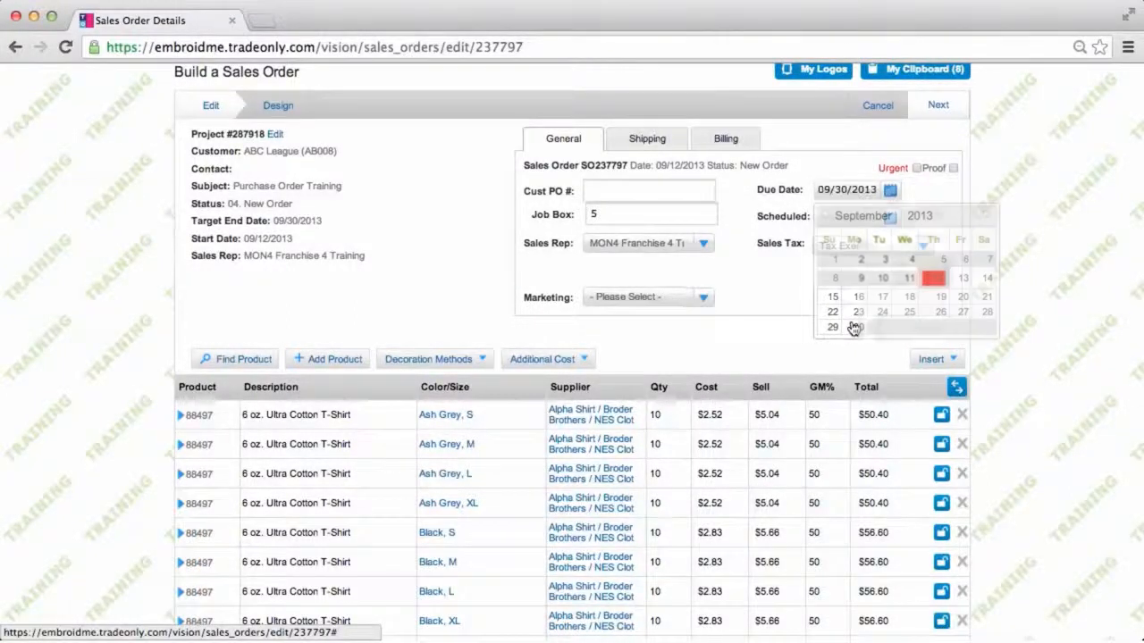
click(890, 219)
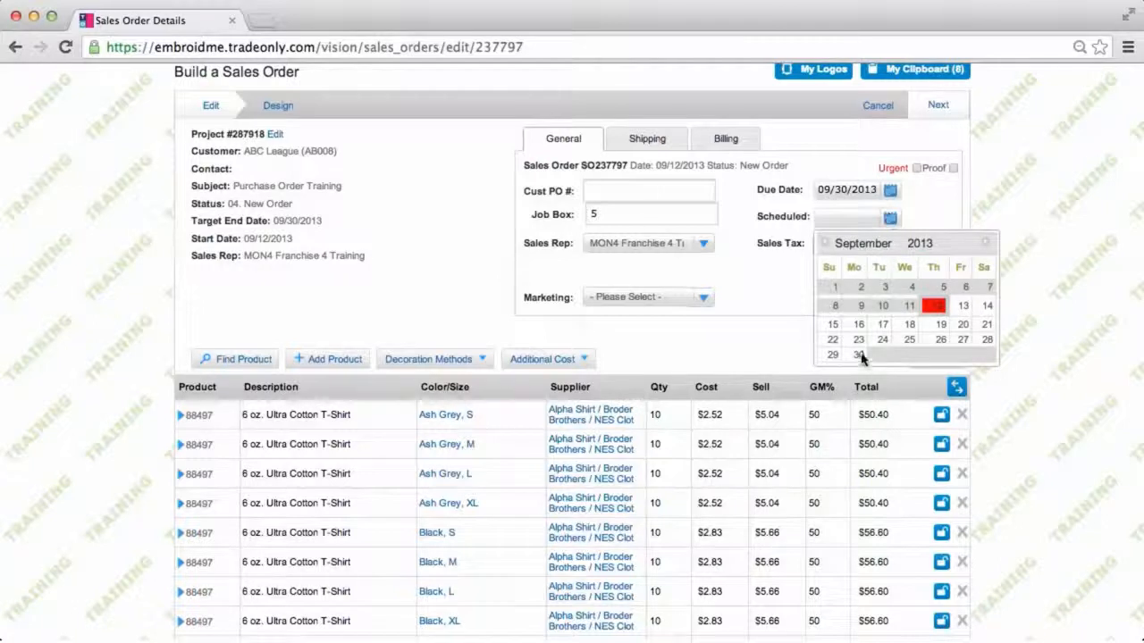
click(940, 339)
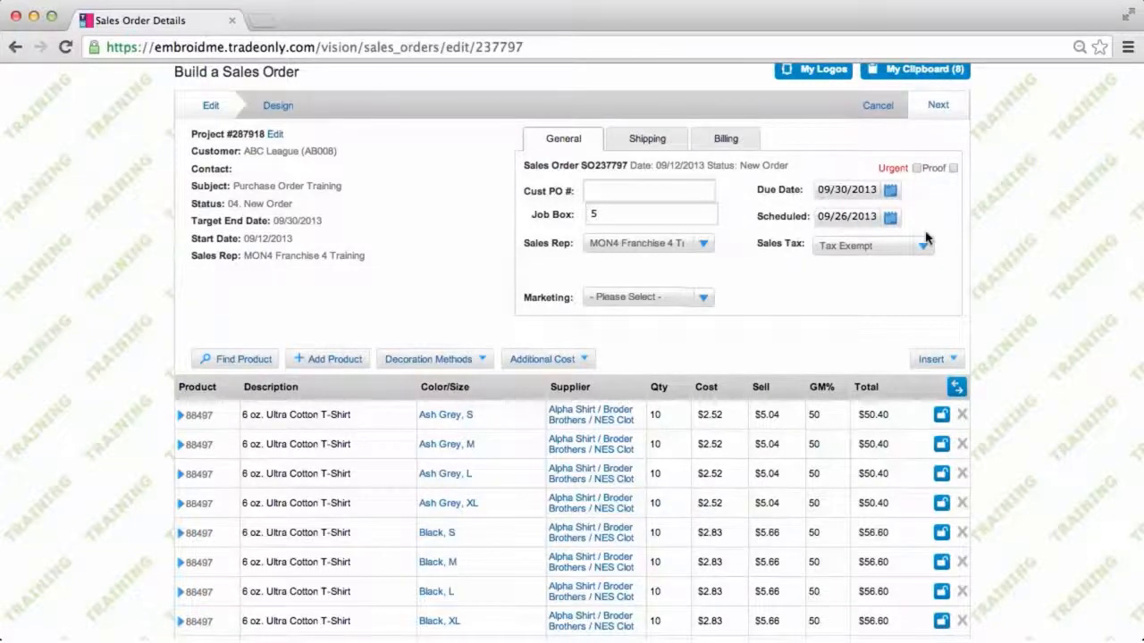
Step: Create purchase orders from the sales order and compare them with it in the project overview
click(939, 105)
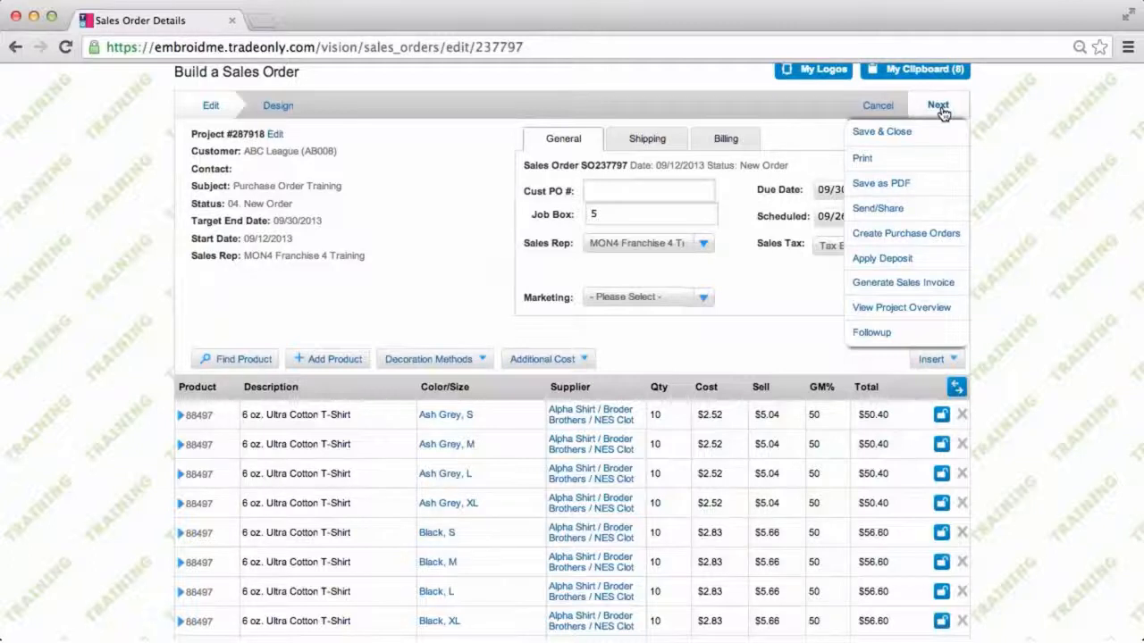
click(930, 239)
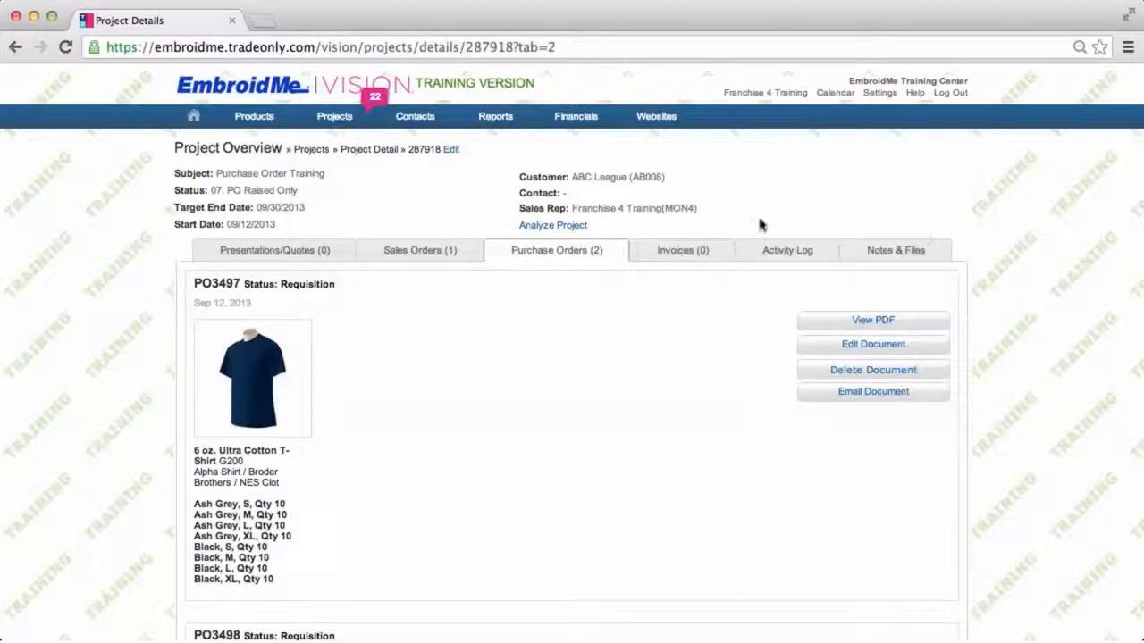
click(422, 253)
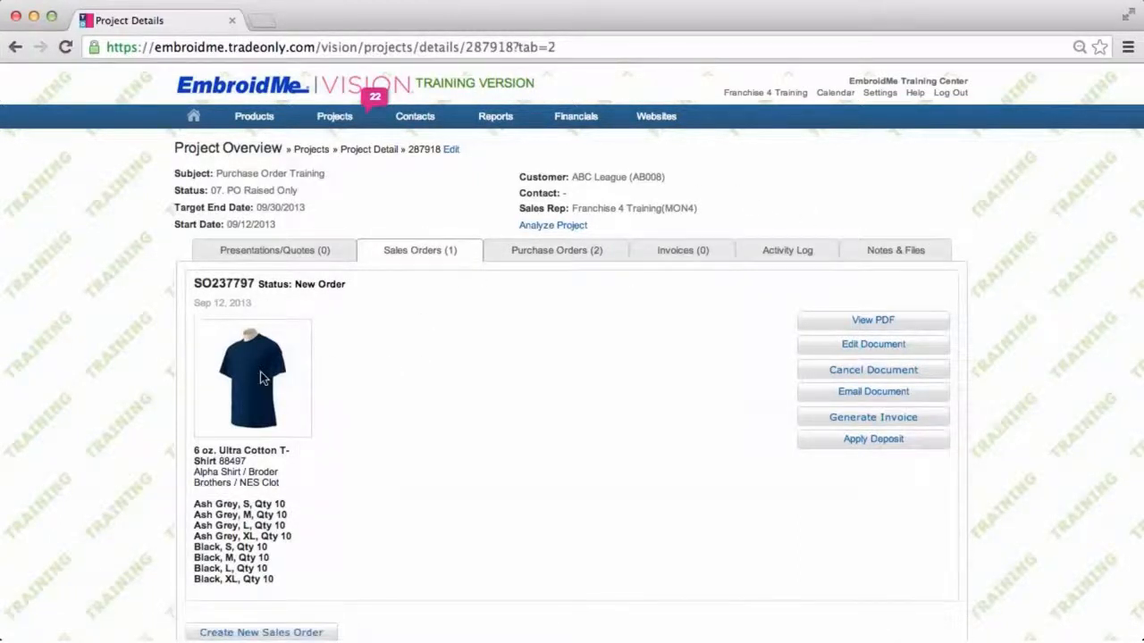
click(529, 251)
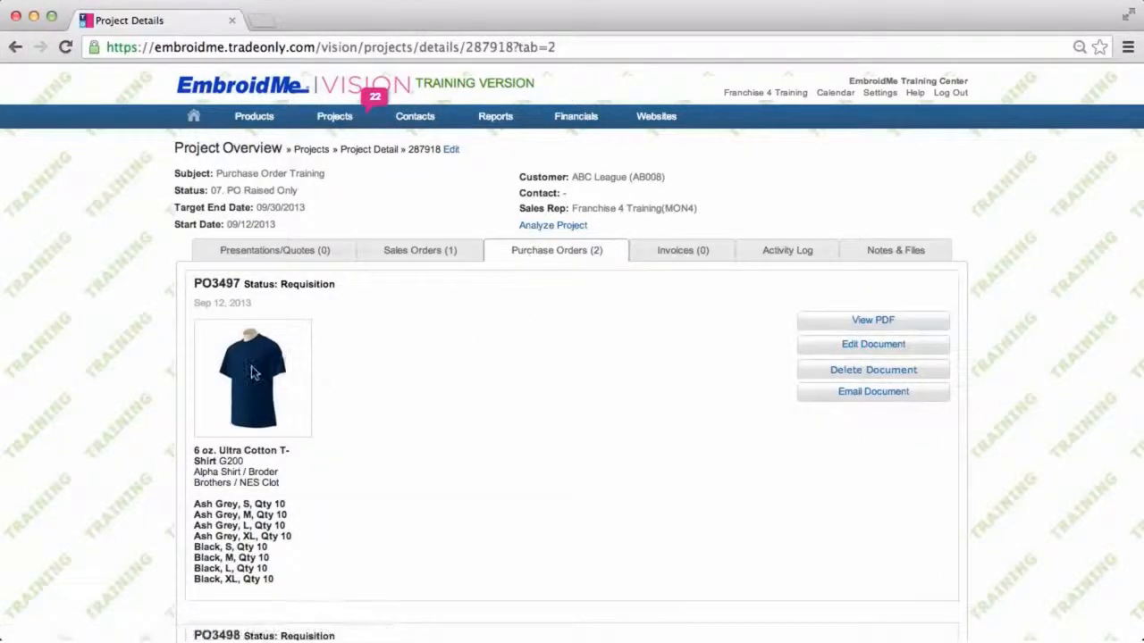
scroll(252, 374, down, 5)
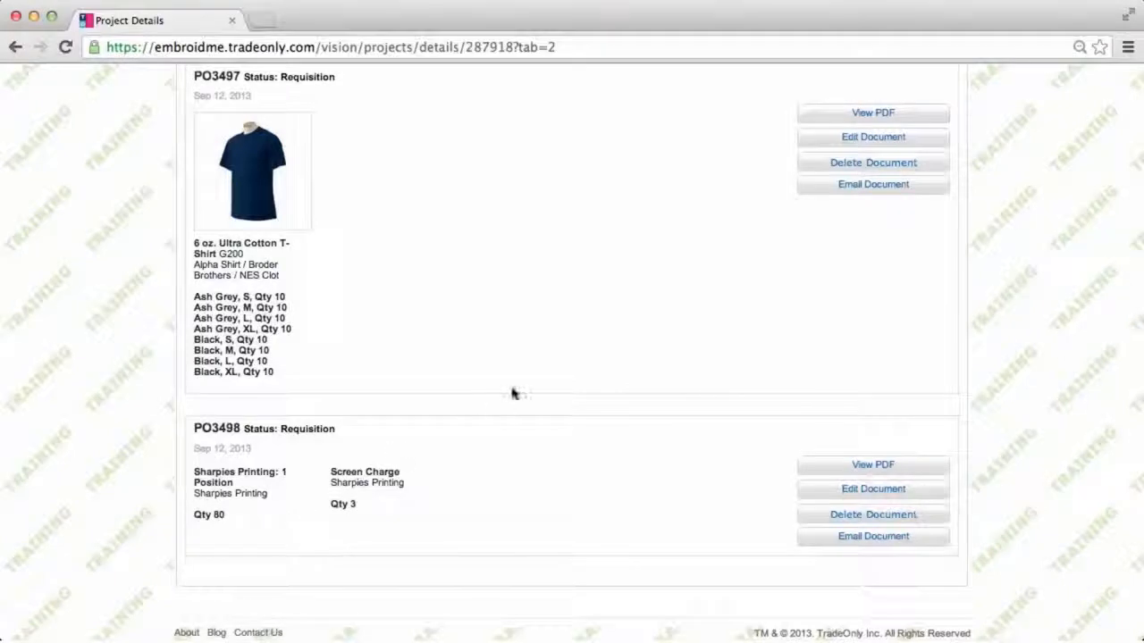
scroll(512, 393, up, 3)
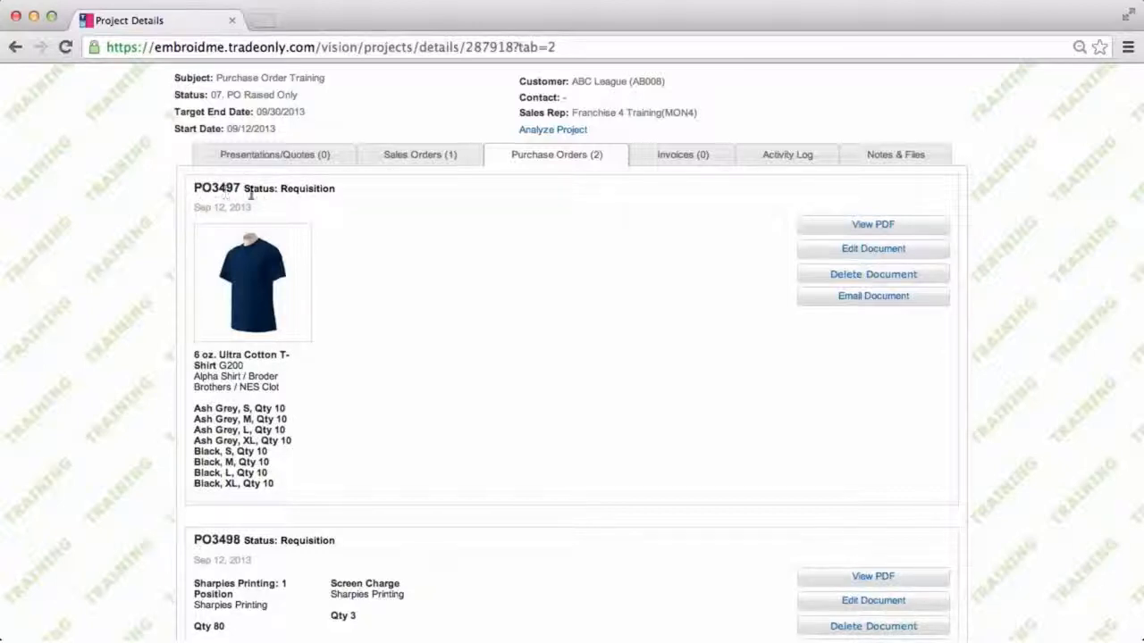
Step: Open the Alpha Shirt T-shirt purchase order for editing, review its lines, and set it to ship to different addresses
click(836, 255)
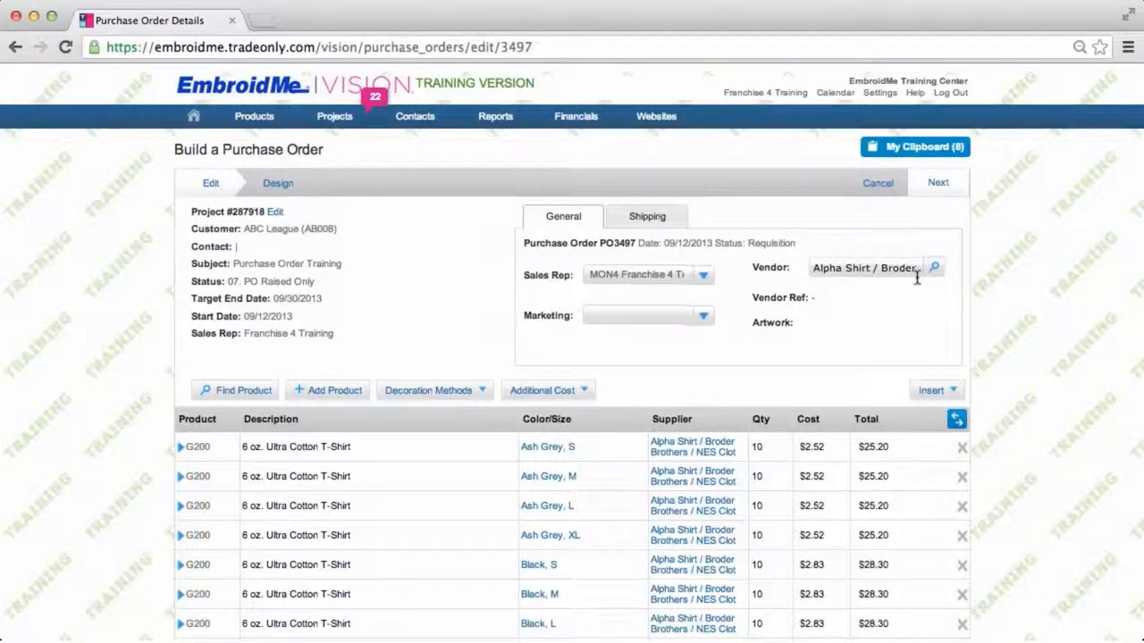
scroll(917, 280, down, 5)
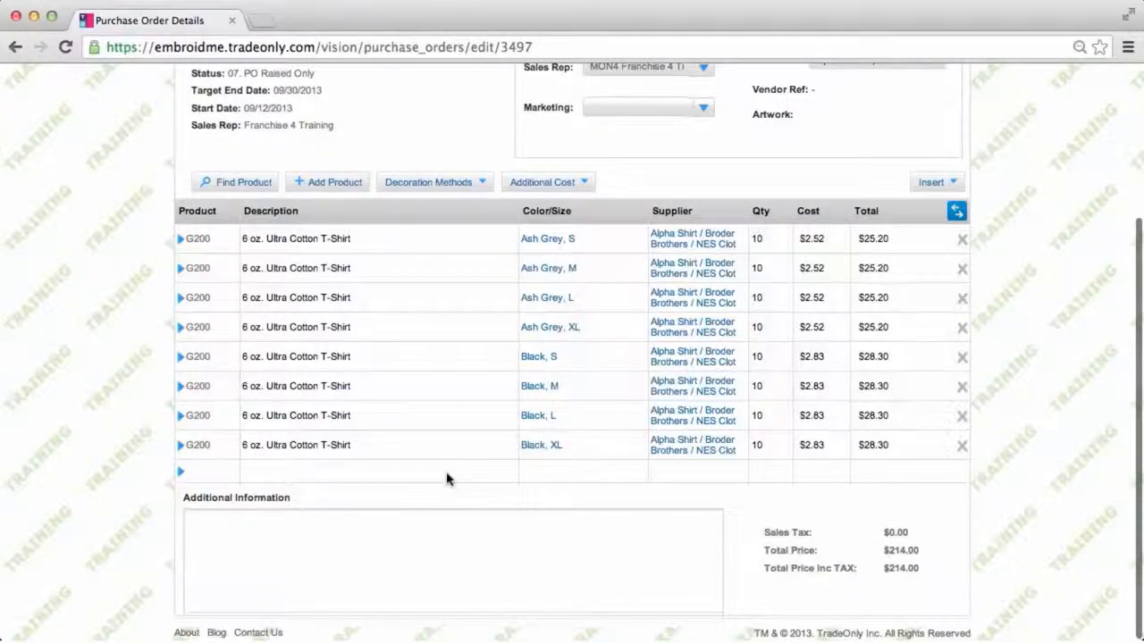
scroll(446, 474, up, 2)
scroll(447, 475, up, 2)
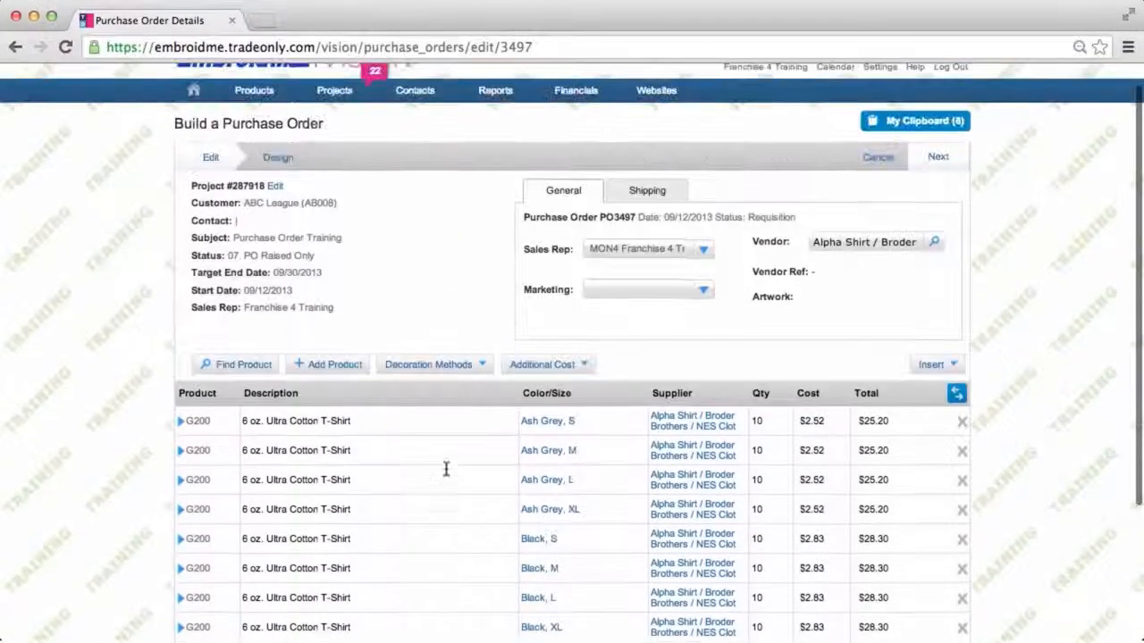
click(649, 195)
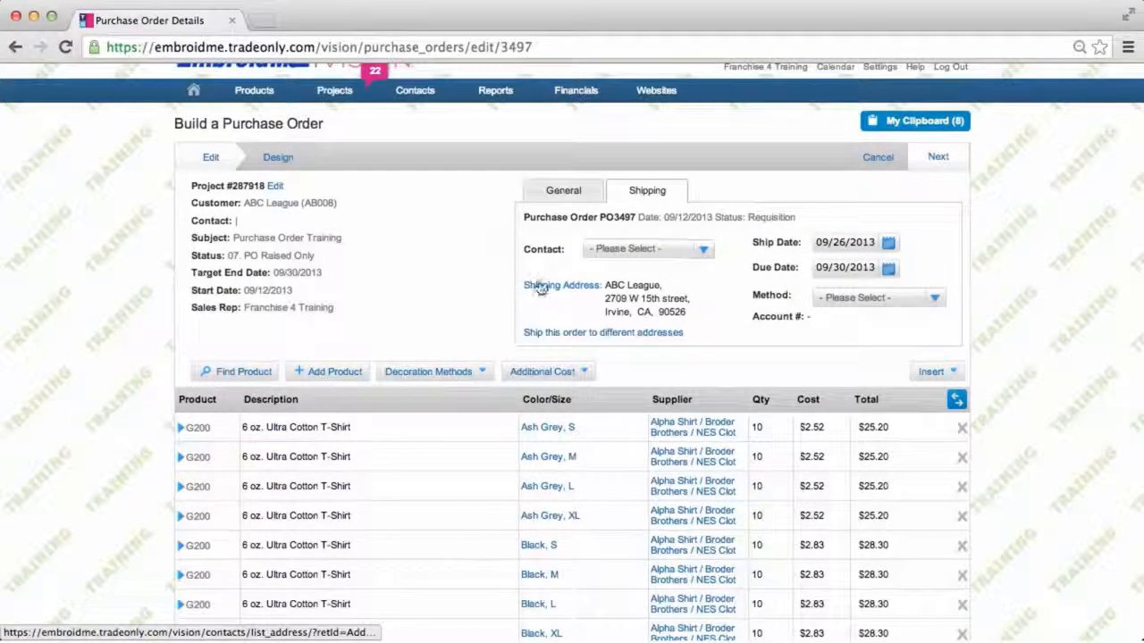
click(642, 338)
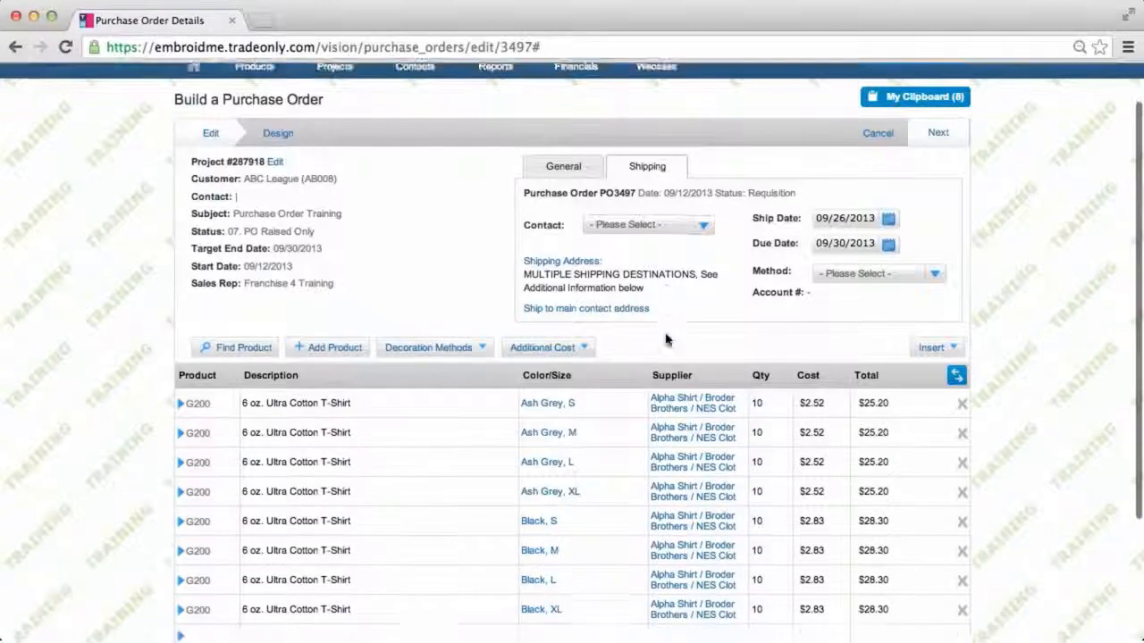
Step: Enter "Ship To Sharpies Printing" in the purchase order's additional information, with the printer's street and city lines of the address below it
scroll(669, 335, down, 5)
click(235, 521)
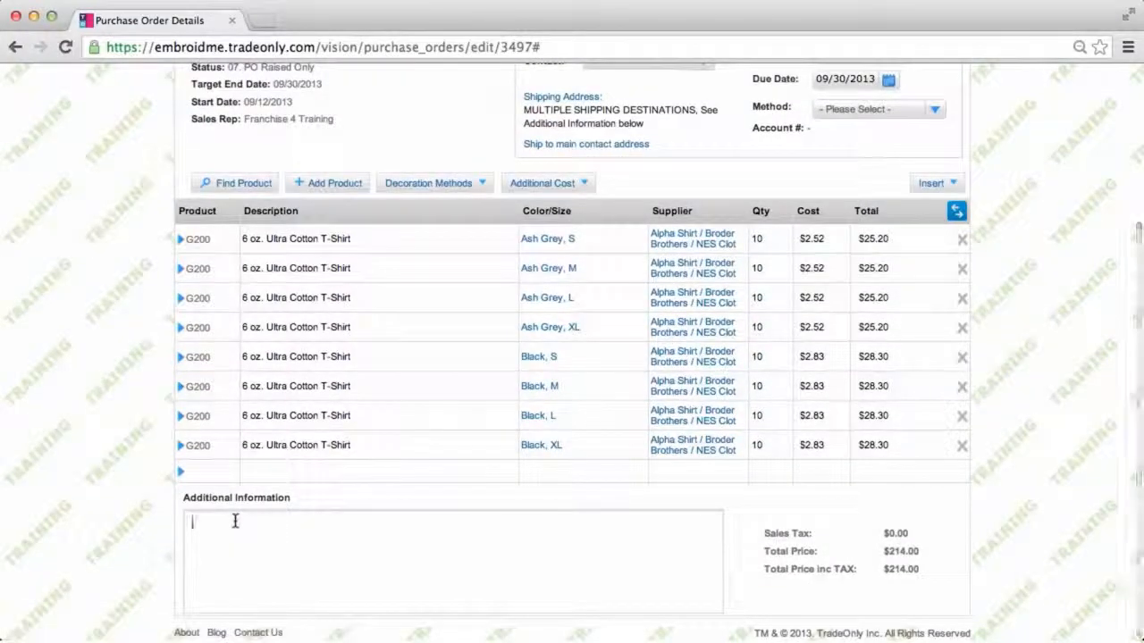
text(Shi)
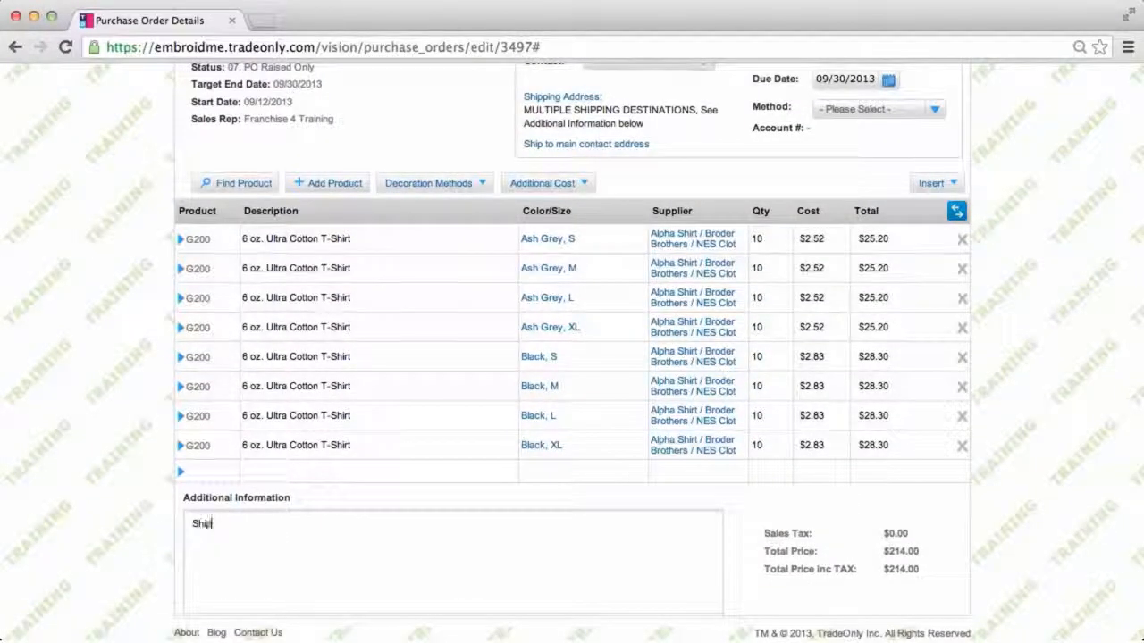
text(p To Sharpies Pr)
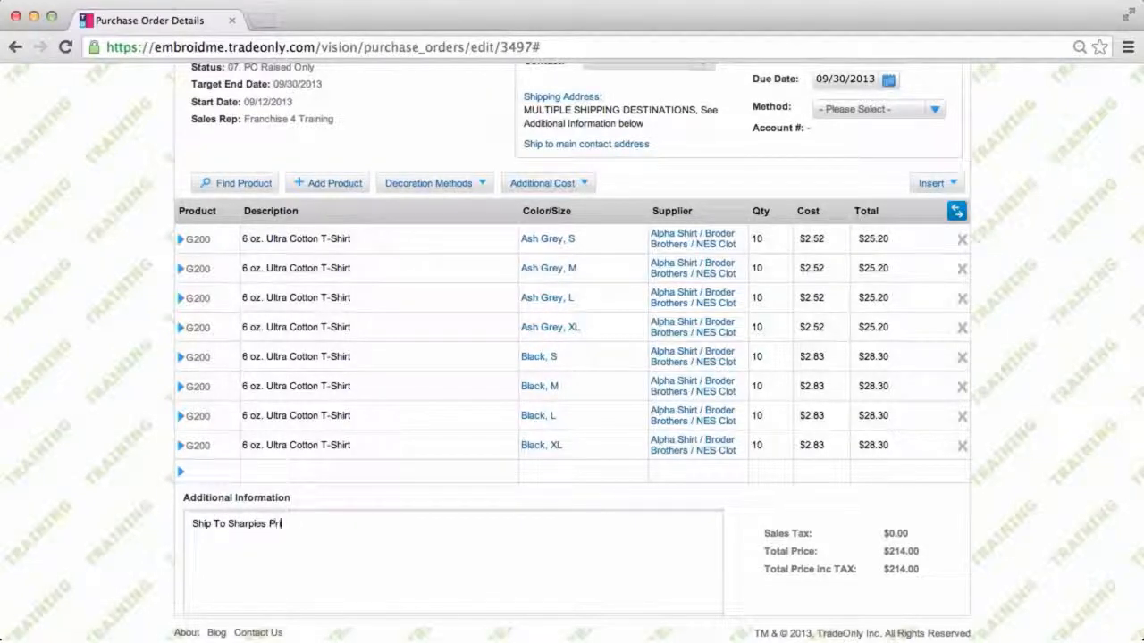
text(inting)
key(Return)
text(20 Tree Lane)
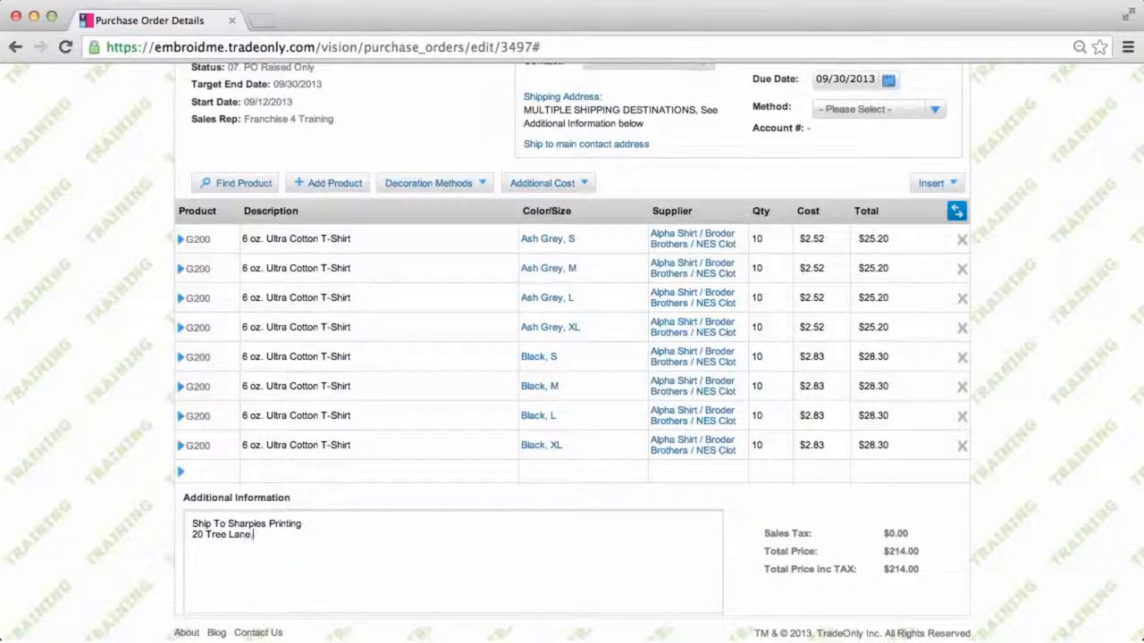
text(, Anaheim, CA 92808)
drag(348, 542, 299, 540)
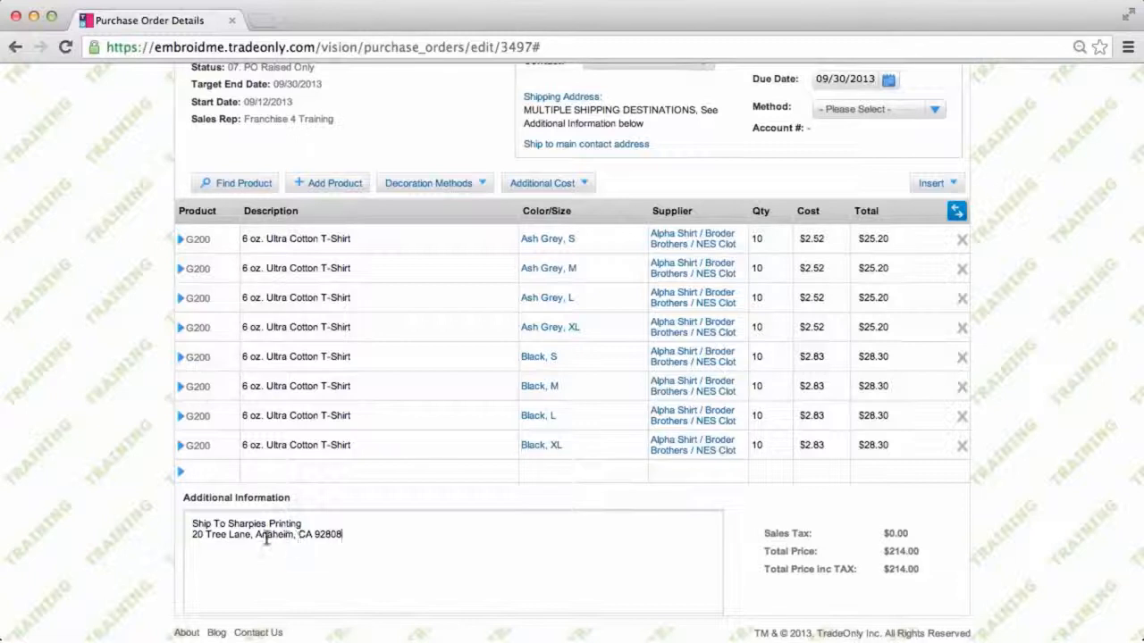
click(256, 535)
key(Return)
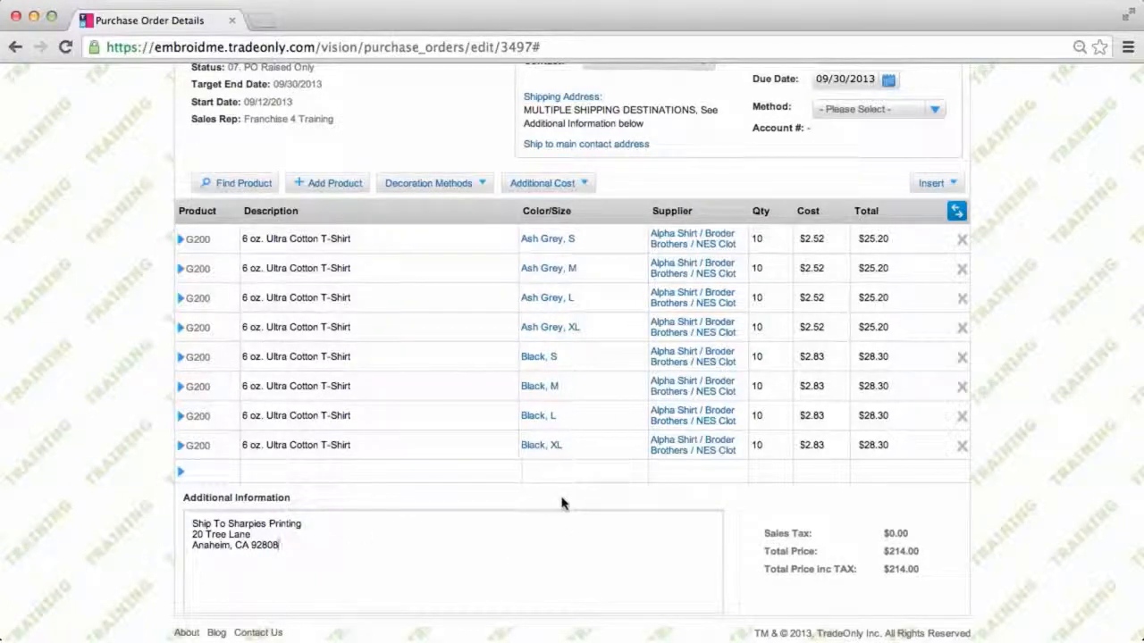
Step: Review the purchase order's general details and preview its document design, checking the vendor details, product lines and shipping address
scroll(1019, 435, up, 2)
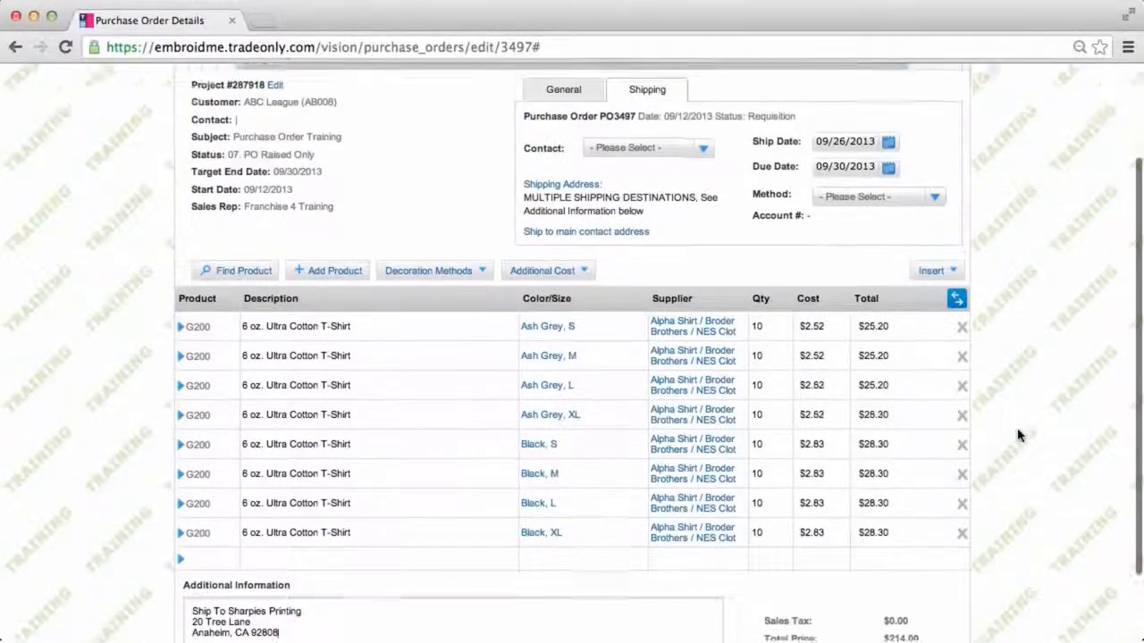
scroll(1018, 435, up, 1)
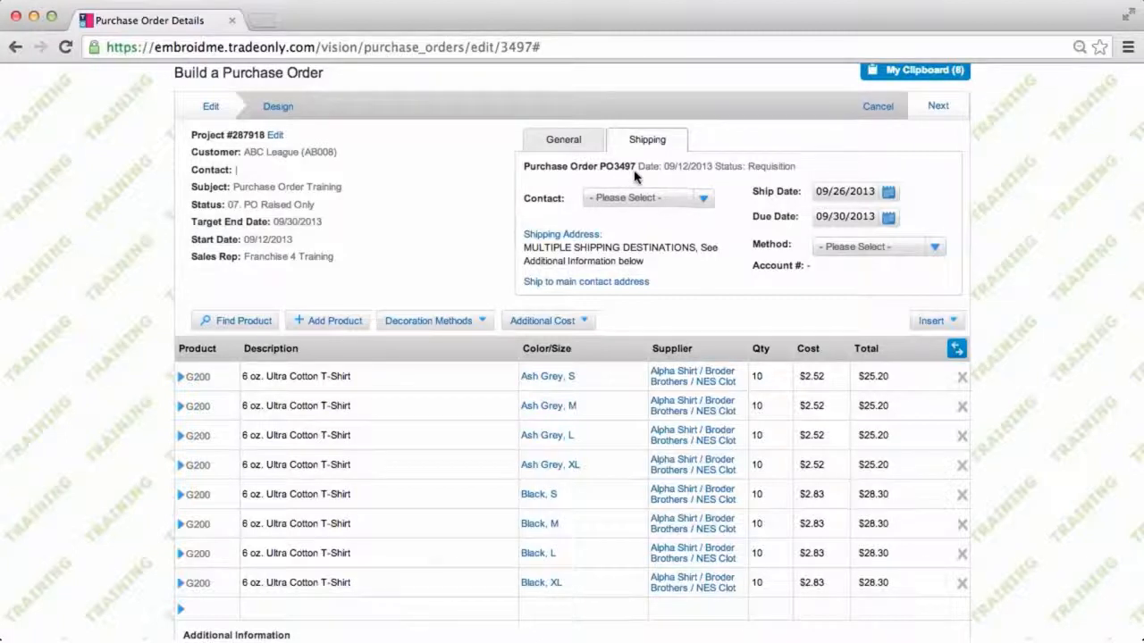
click(565, 143)
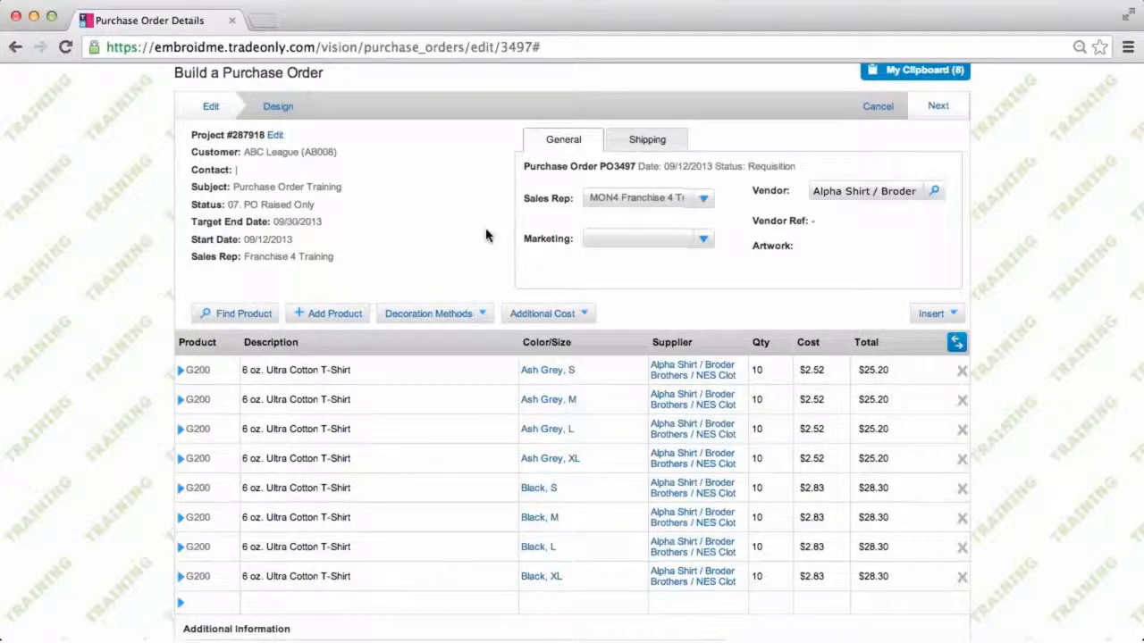
mouse_move(926, 116)
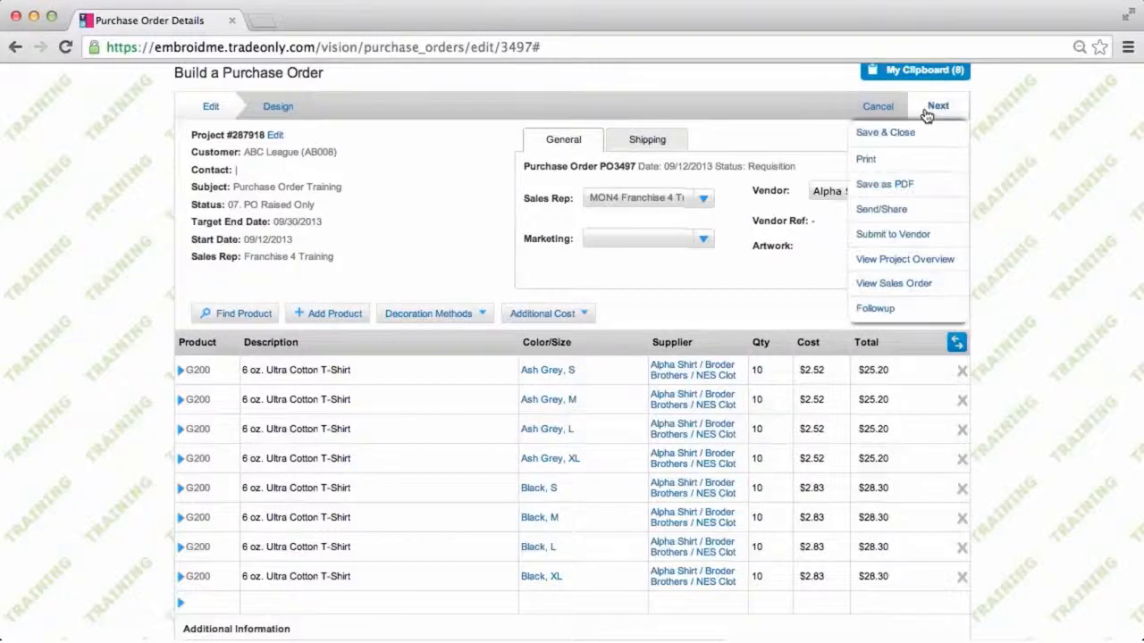
click(277, 107)
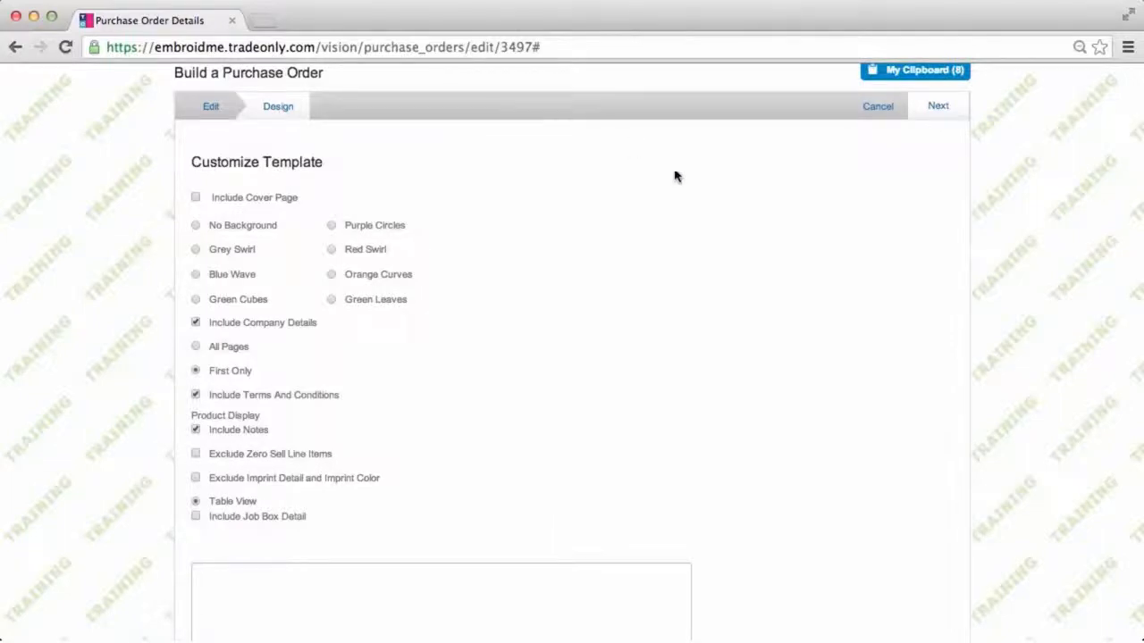
scroll(687, 202, down, 5)
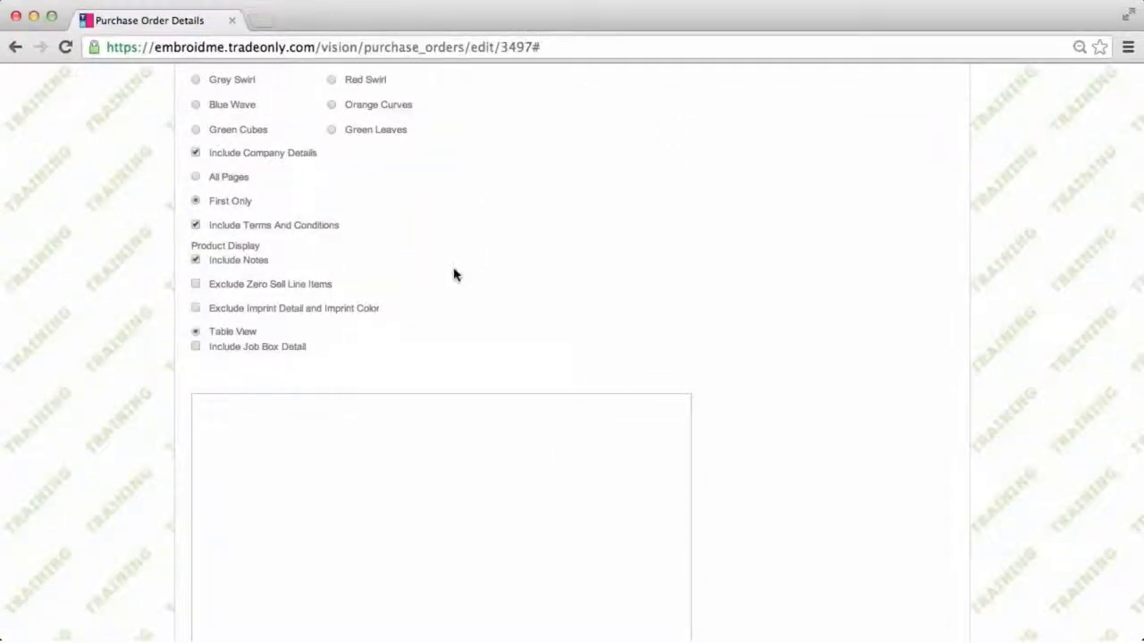
scroll(454, 275, down, 3)
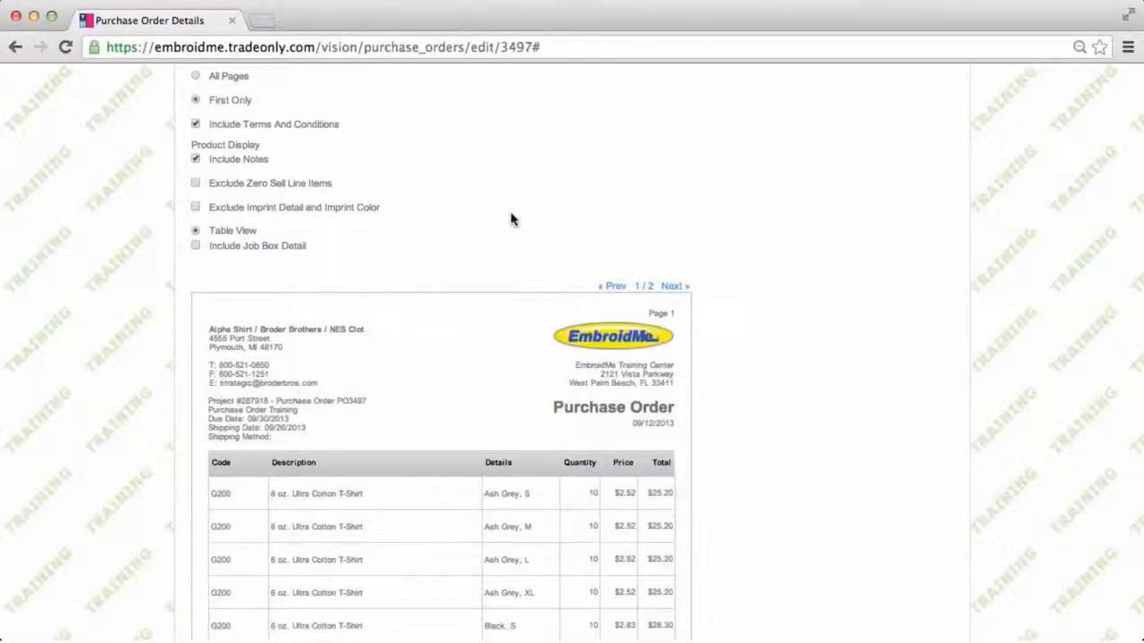
scroll(510, 217, down, 5)
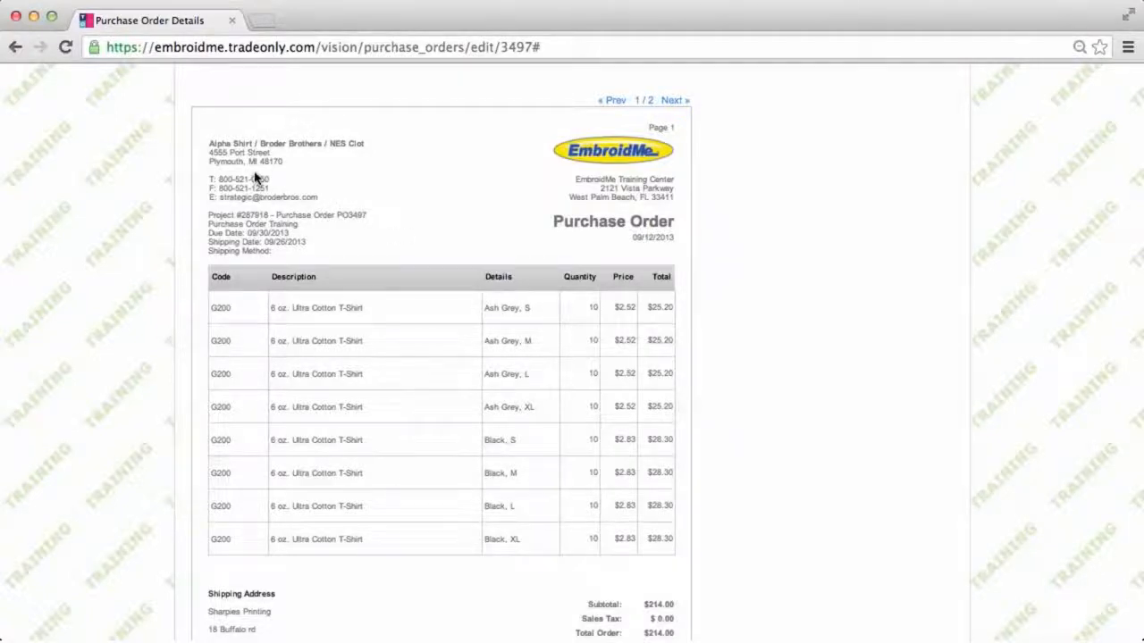
scroll(480, 403, down, 5)
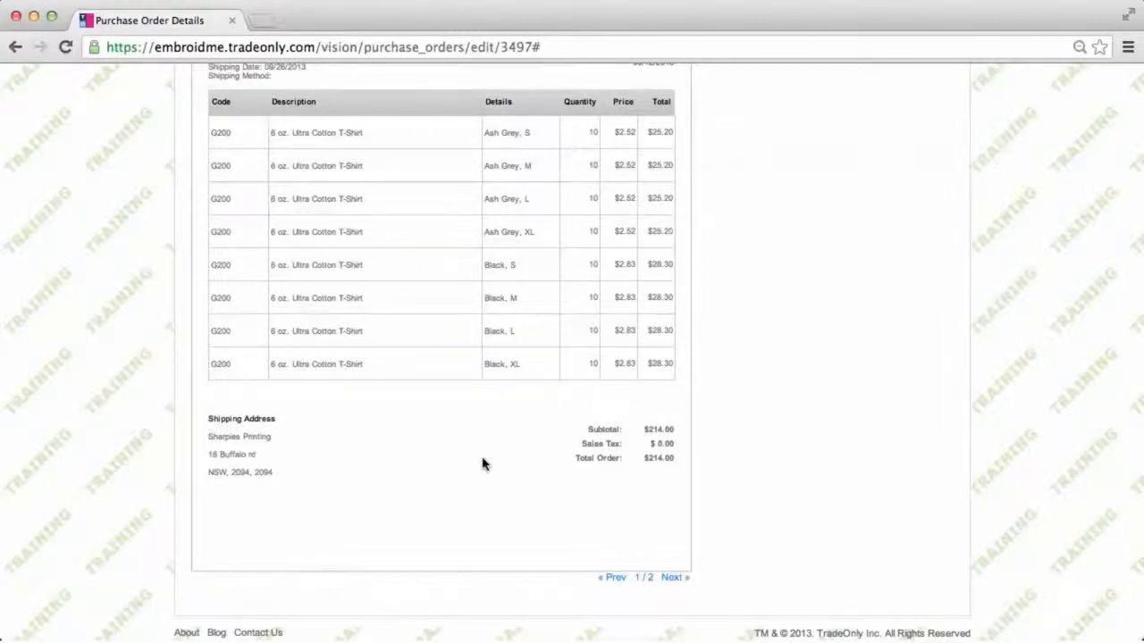
scroll(483, 464, up, 15)
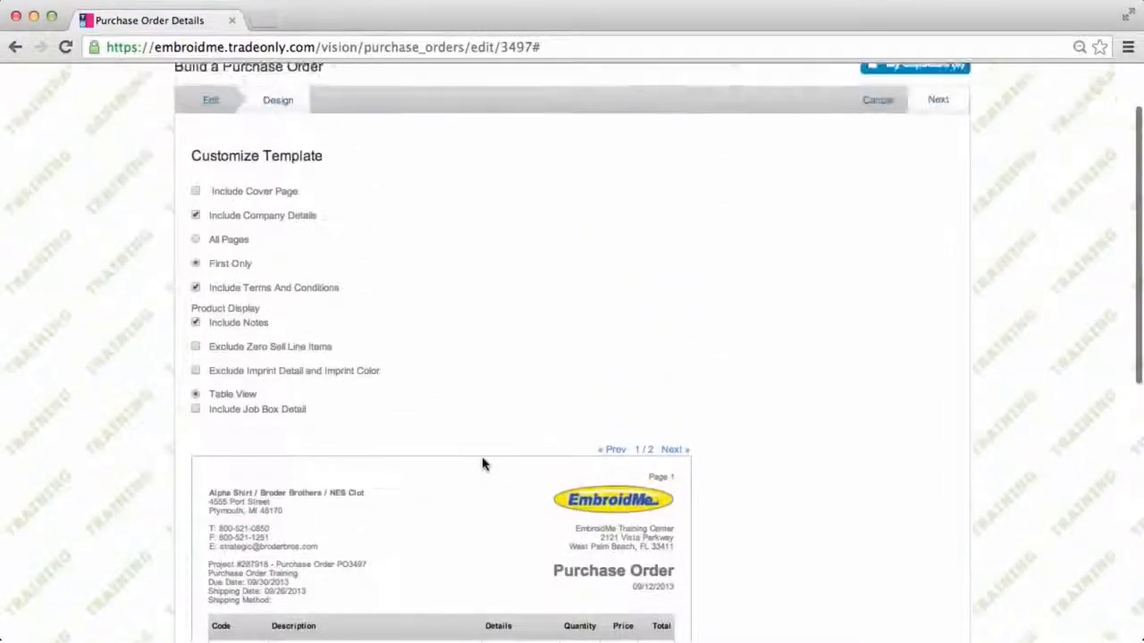
Step: Open the email for sharing the purchase order with the vendor, check its message and PDF attachment, and cancel without sending
click(937, 117)
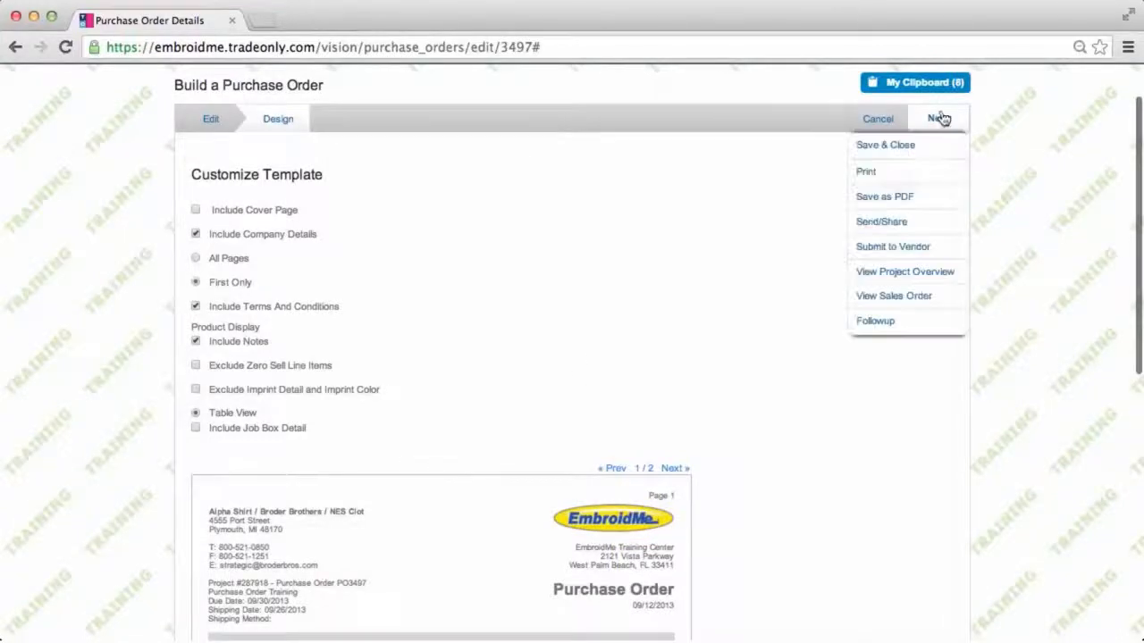
click(896, 228)
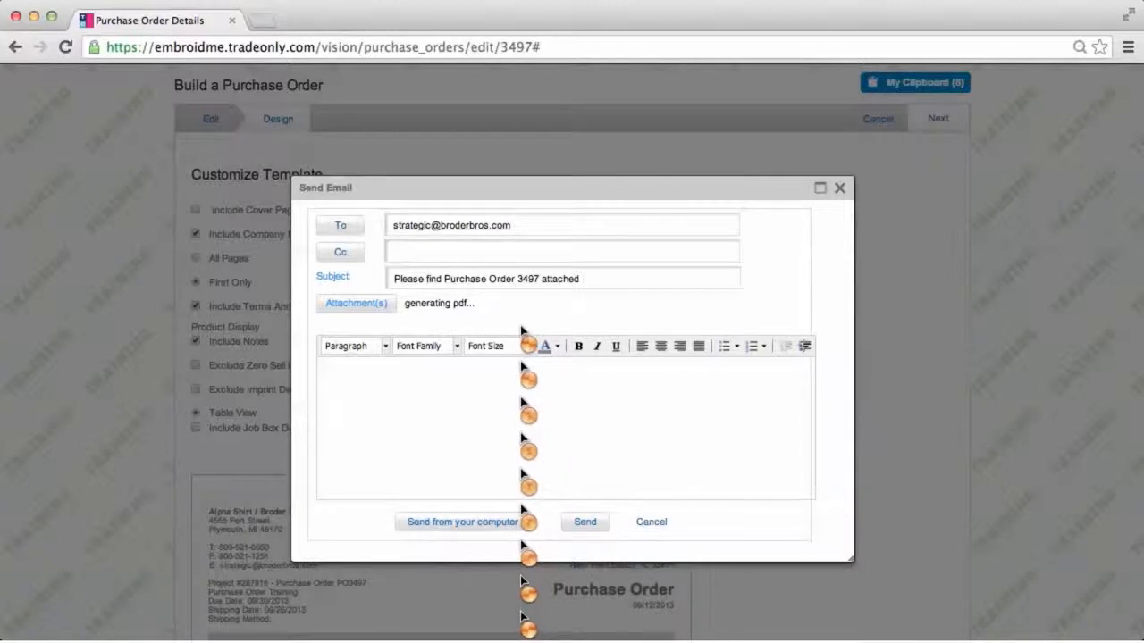
scroll(420, 313, down, 5)
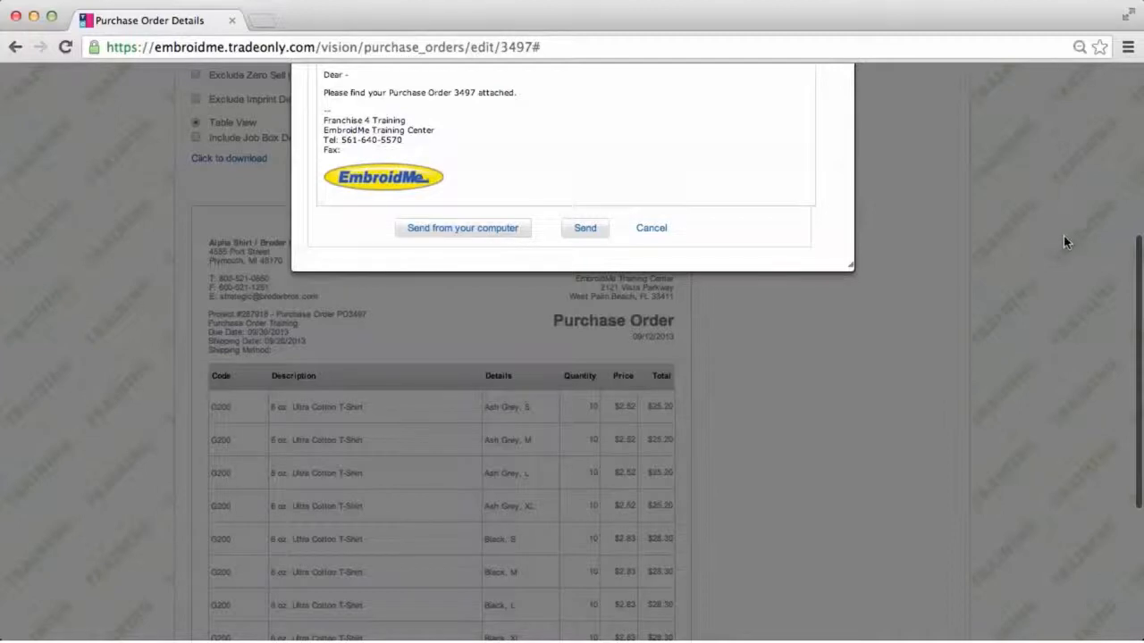
scroll(1060, 238, up, 4)
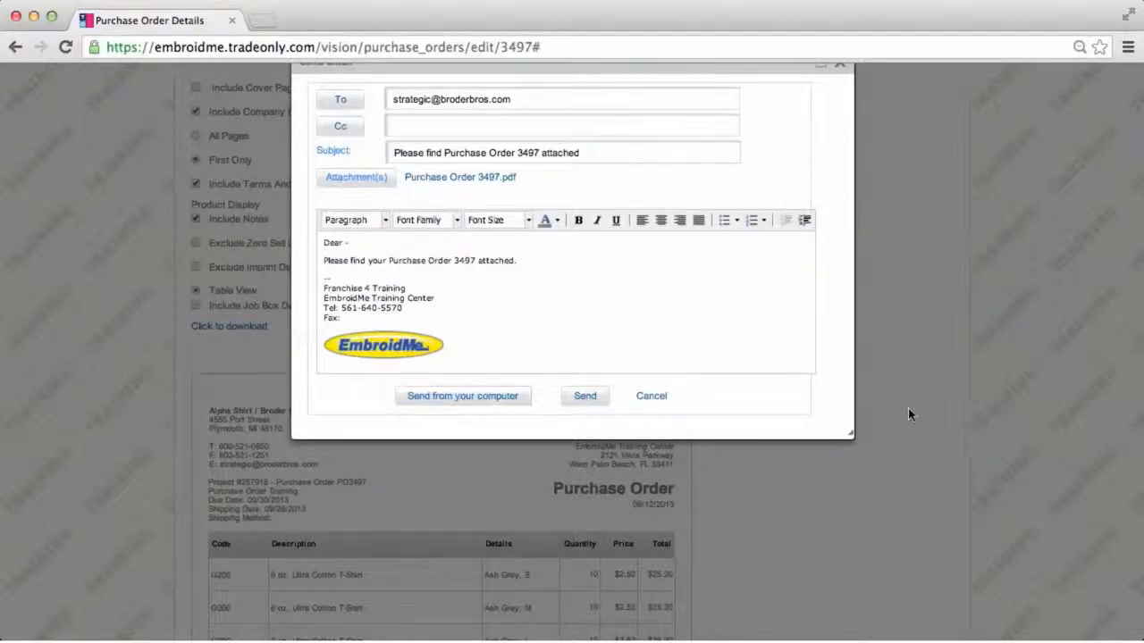
scroll(1043, 384, up, 3)
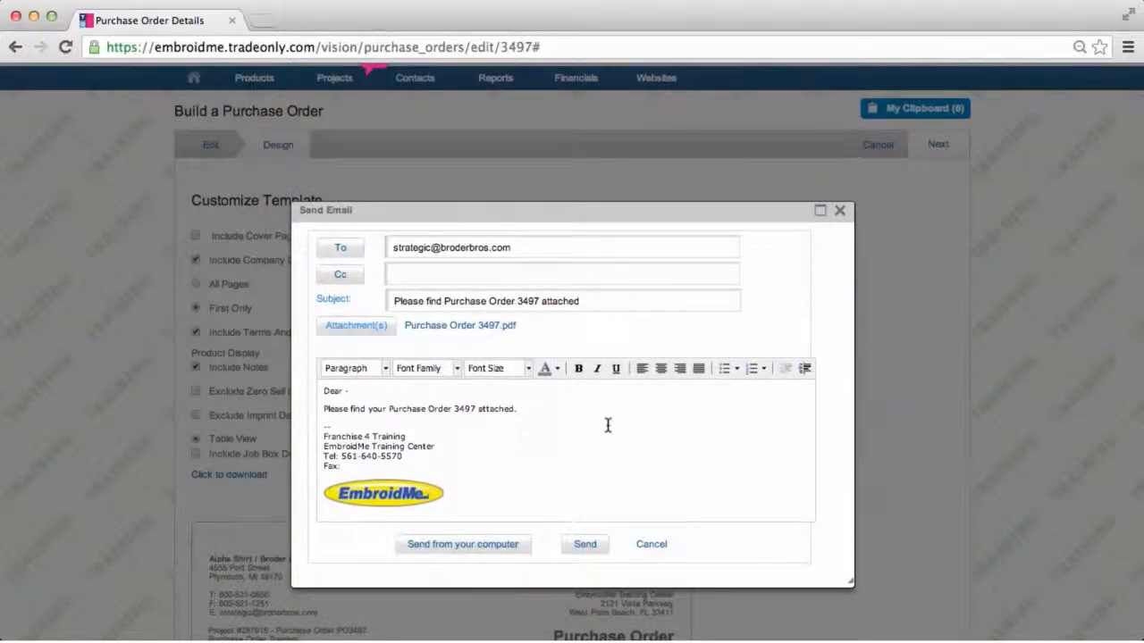
click(655, 547)
Step: Open the Purchase Order Training project from the projects overview and check the status and available actions of its purchase orders
click(938, 148)
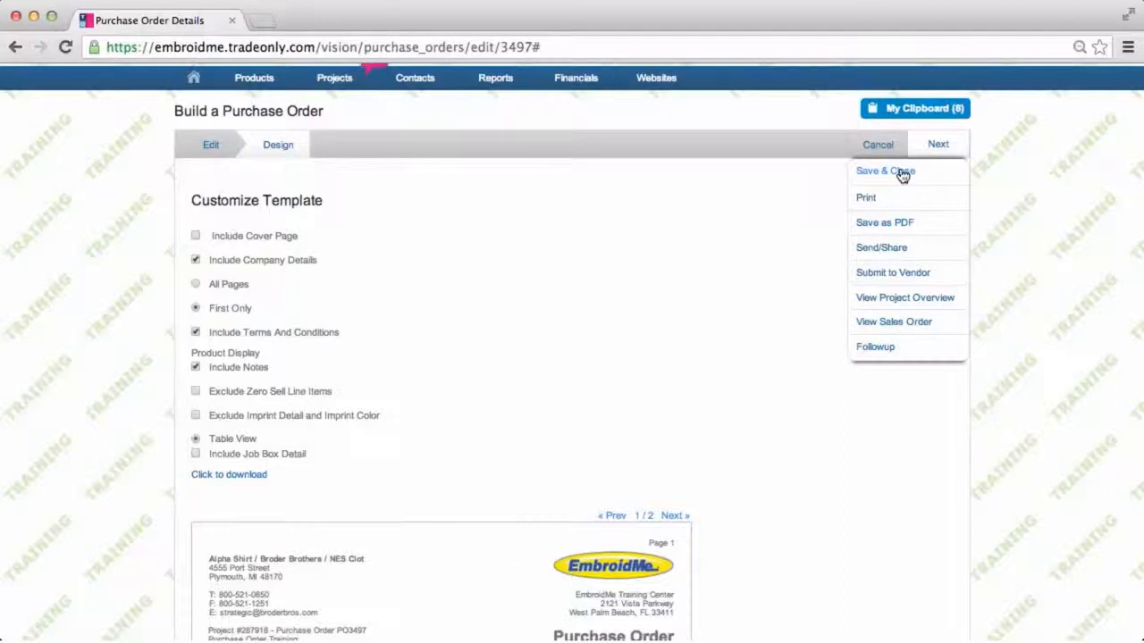
scroll(901, 151, up, 1)
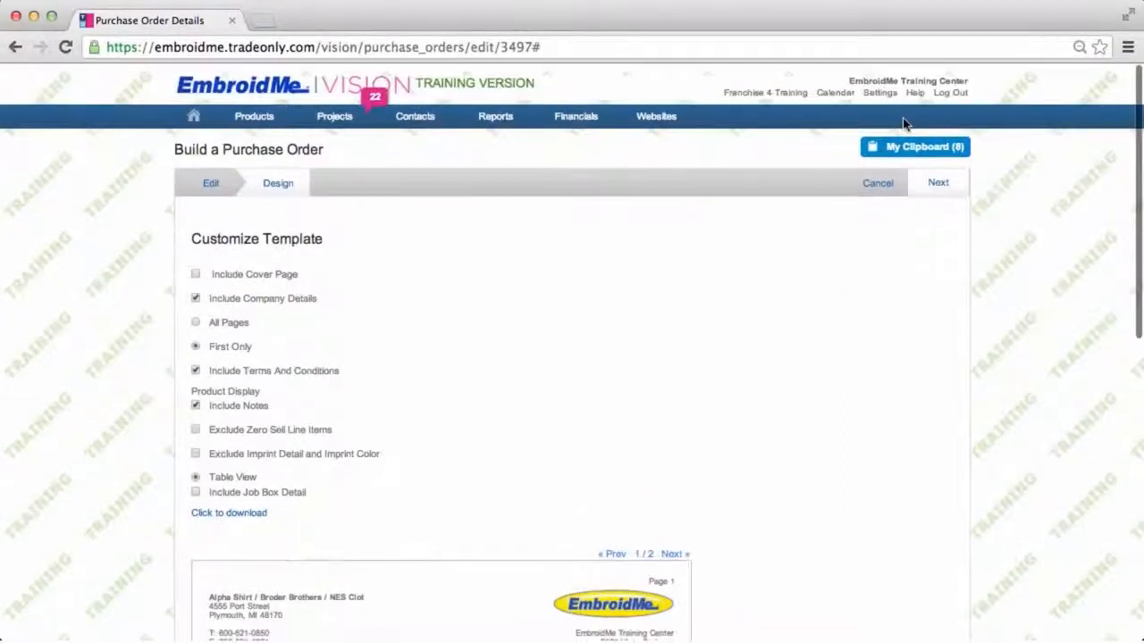
mouse_move(331, 117)
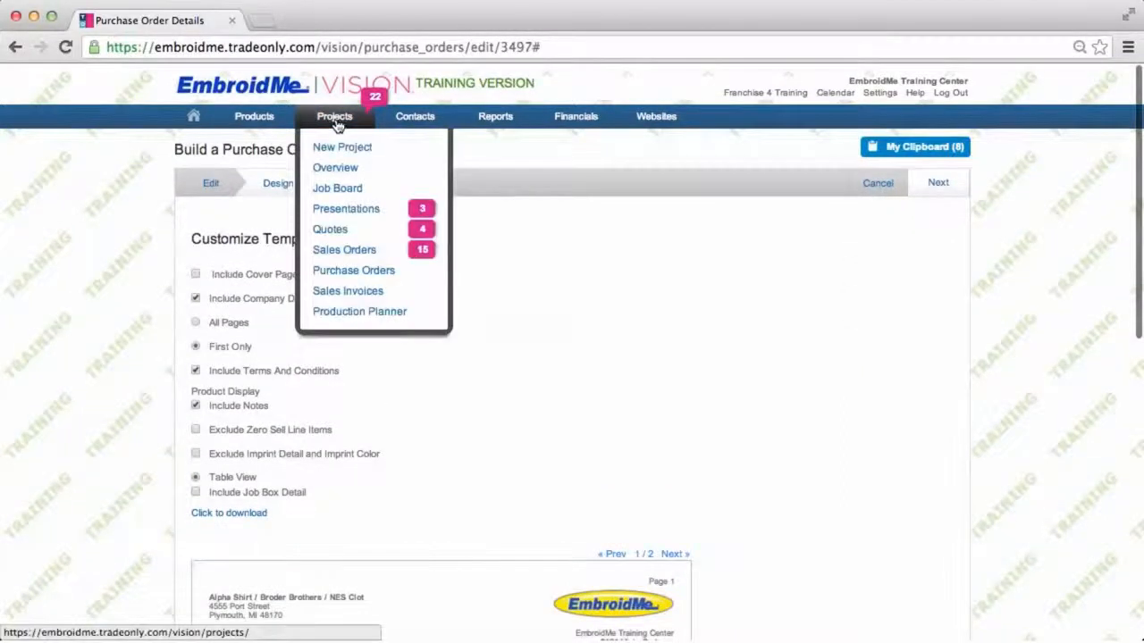
click(336, 168)
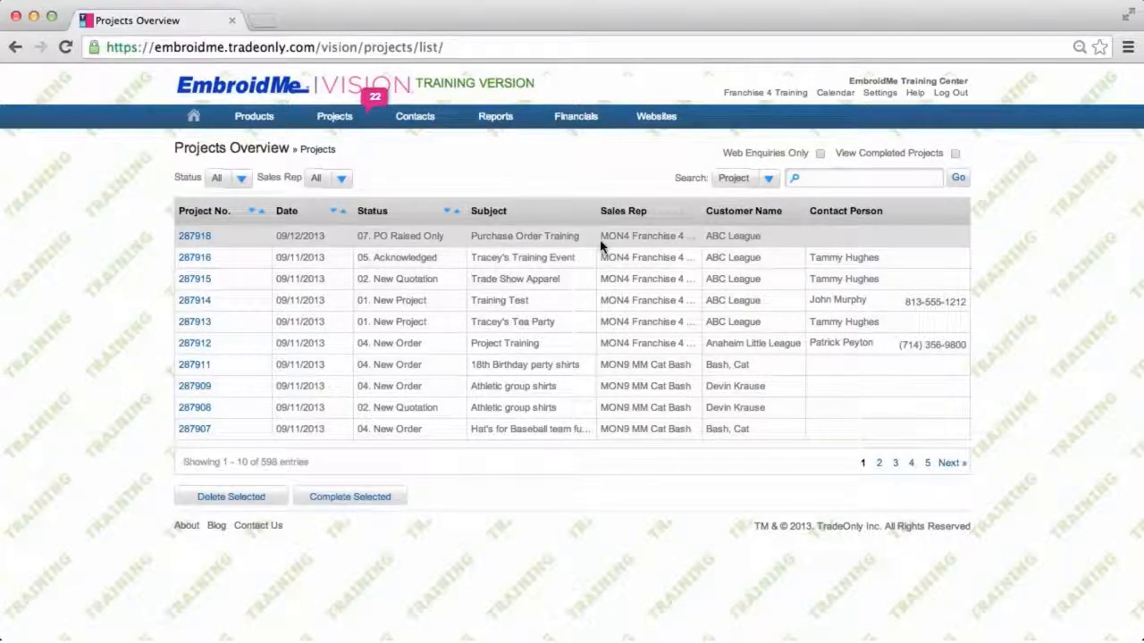
click(195, 237)
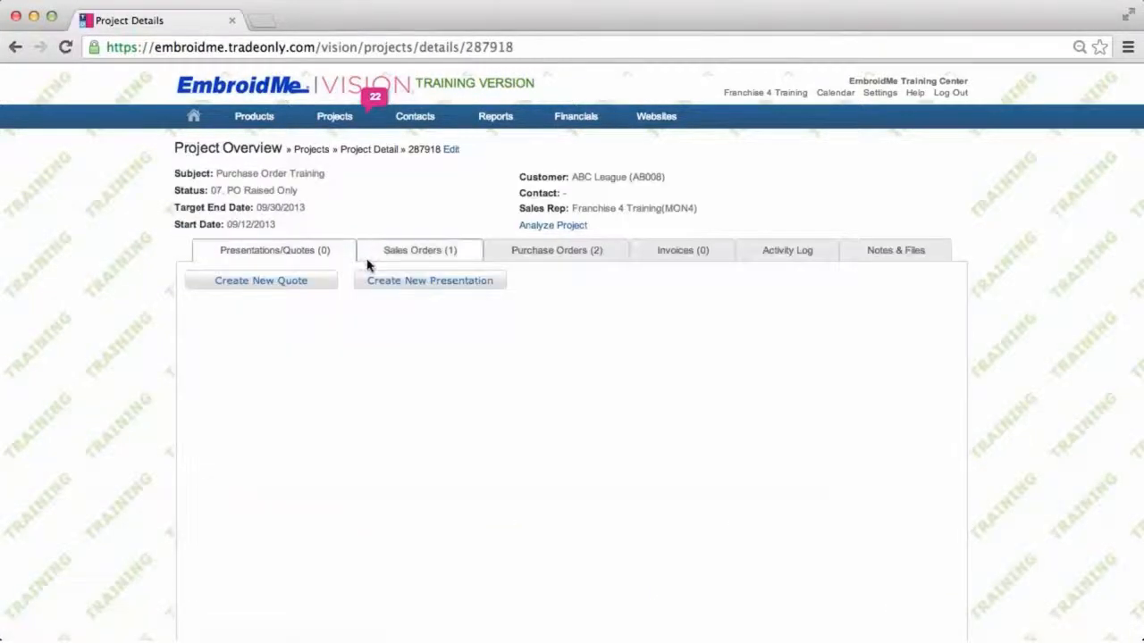
click(563, 255)
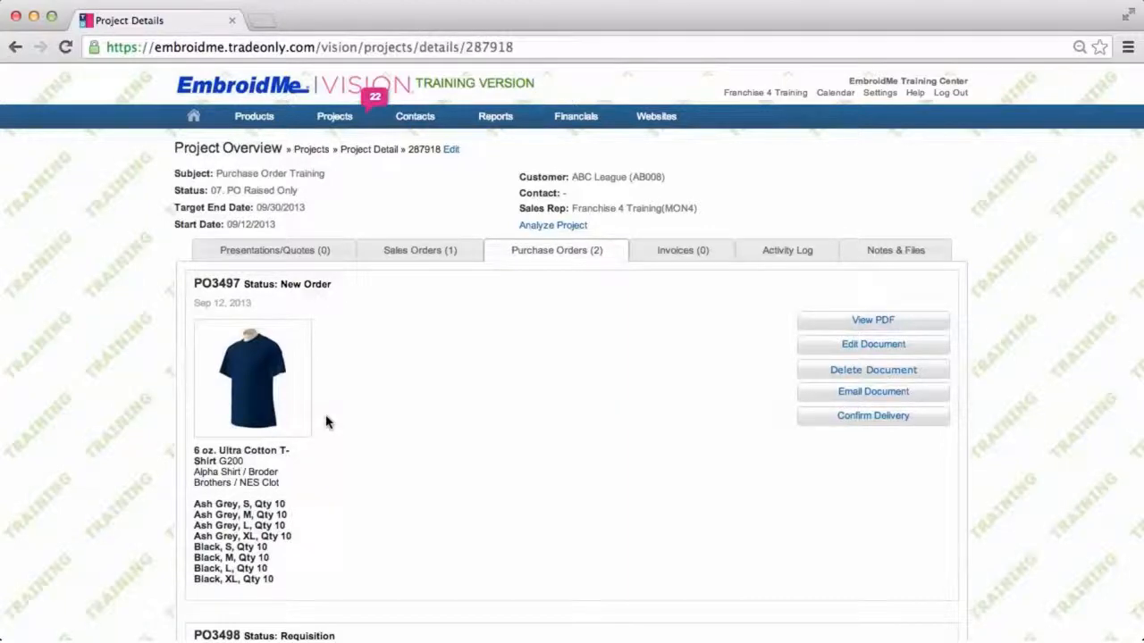
scroll(326, 421, down, 5)
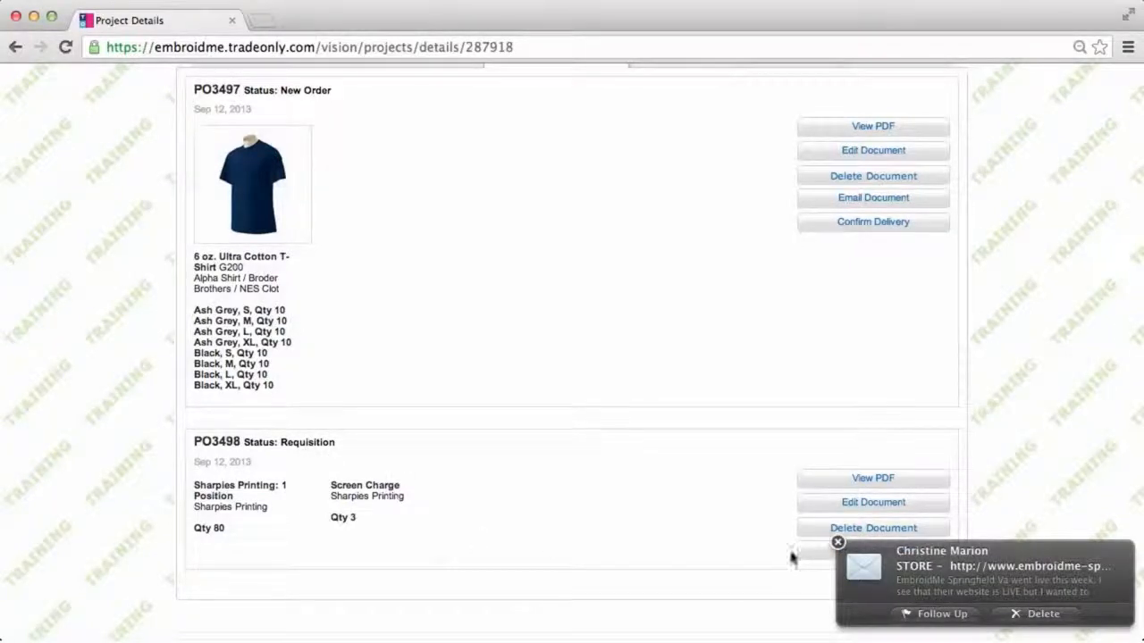
click(838, 544)
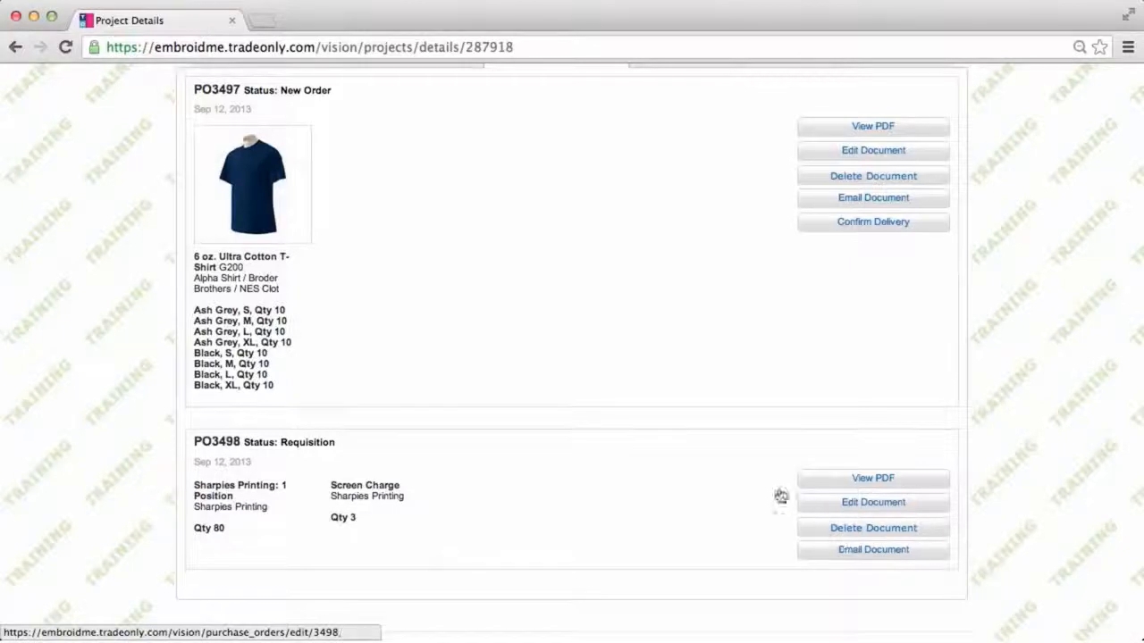
scroll(1001, 469, up, 5)
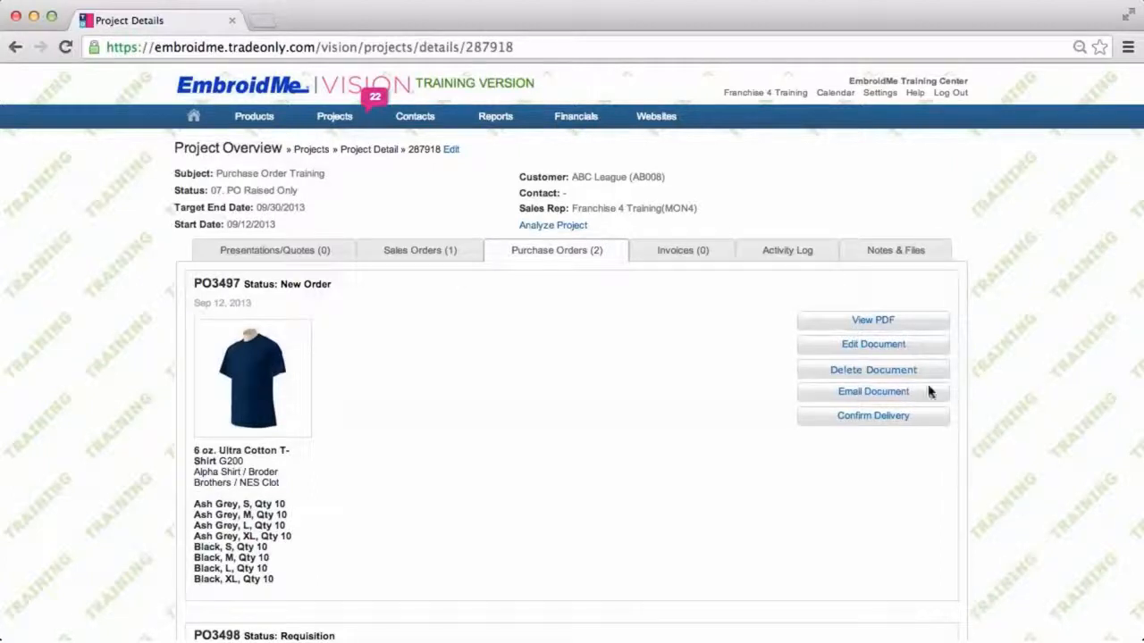
Step: Open the purchase orders overview and filter the list to orders with the status New Order
mouse_move(332, 116)
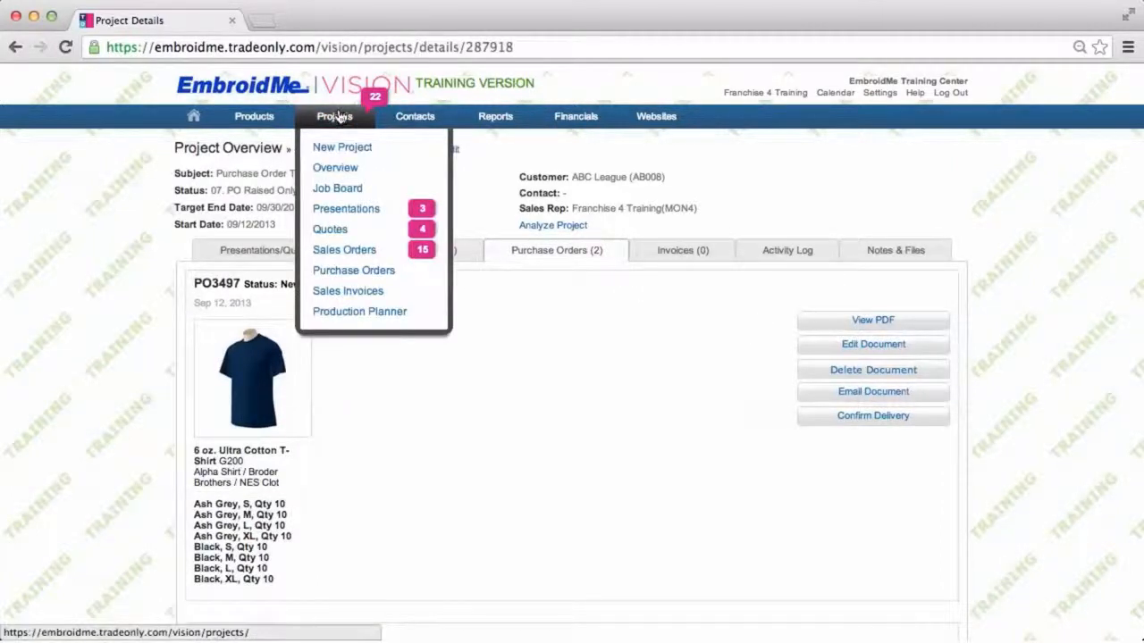
click(340, 271)
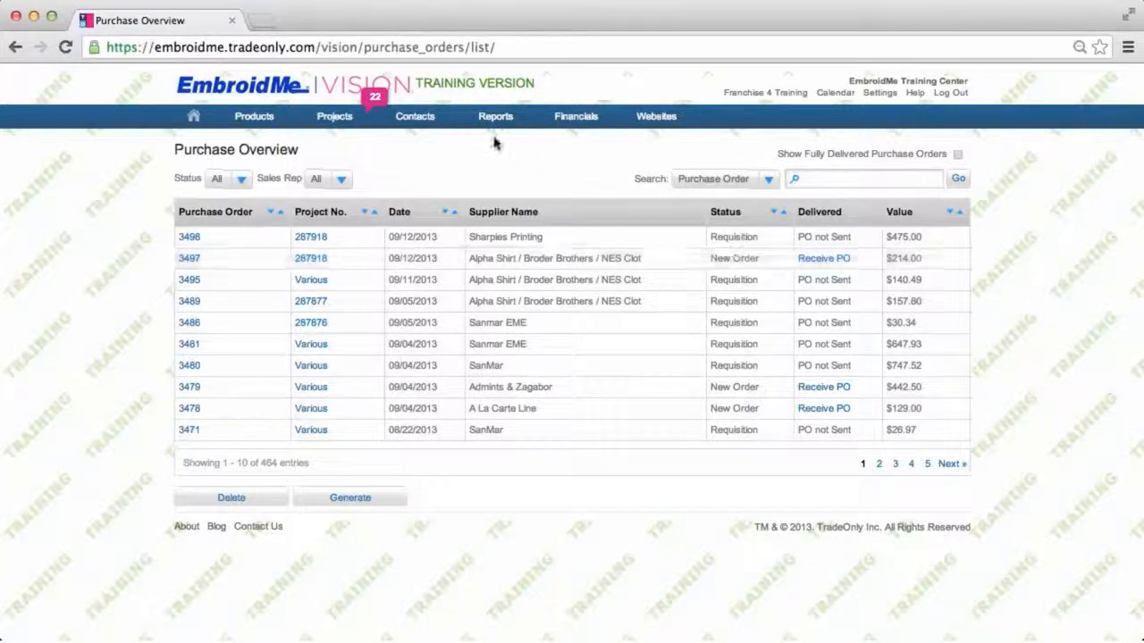
mouse_move(332, 117)
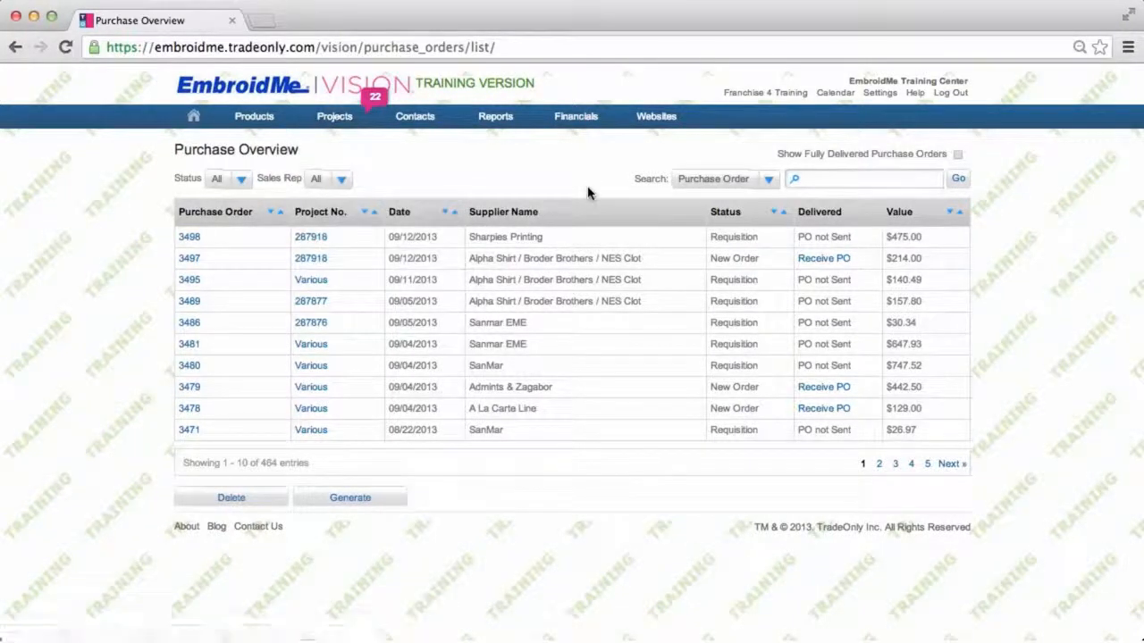
click(242, 181)
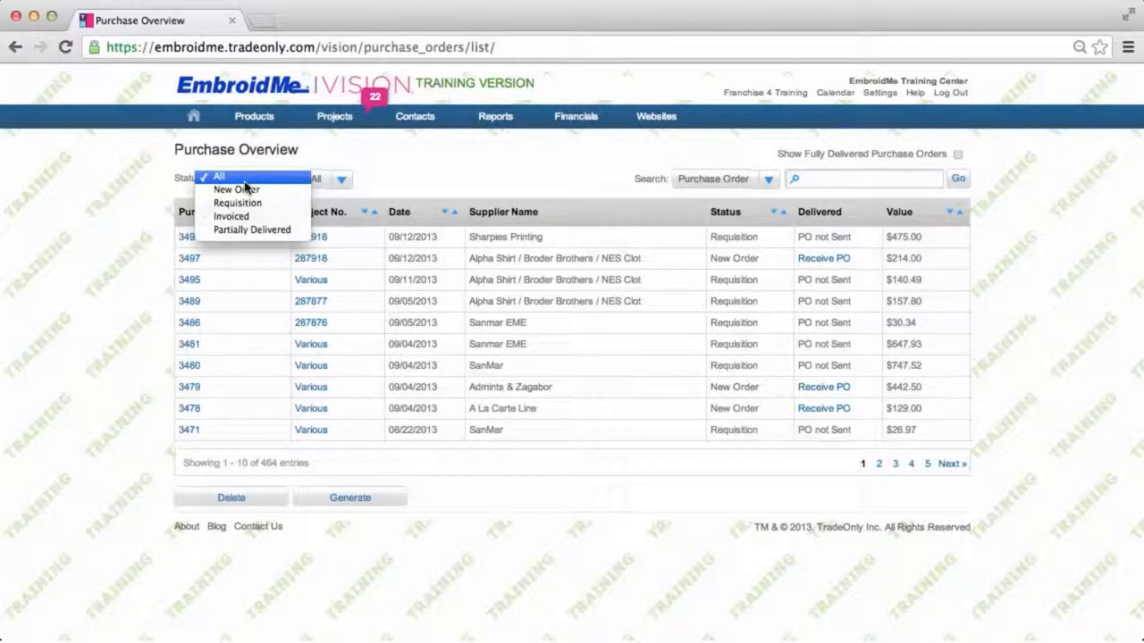
click(247, 191)
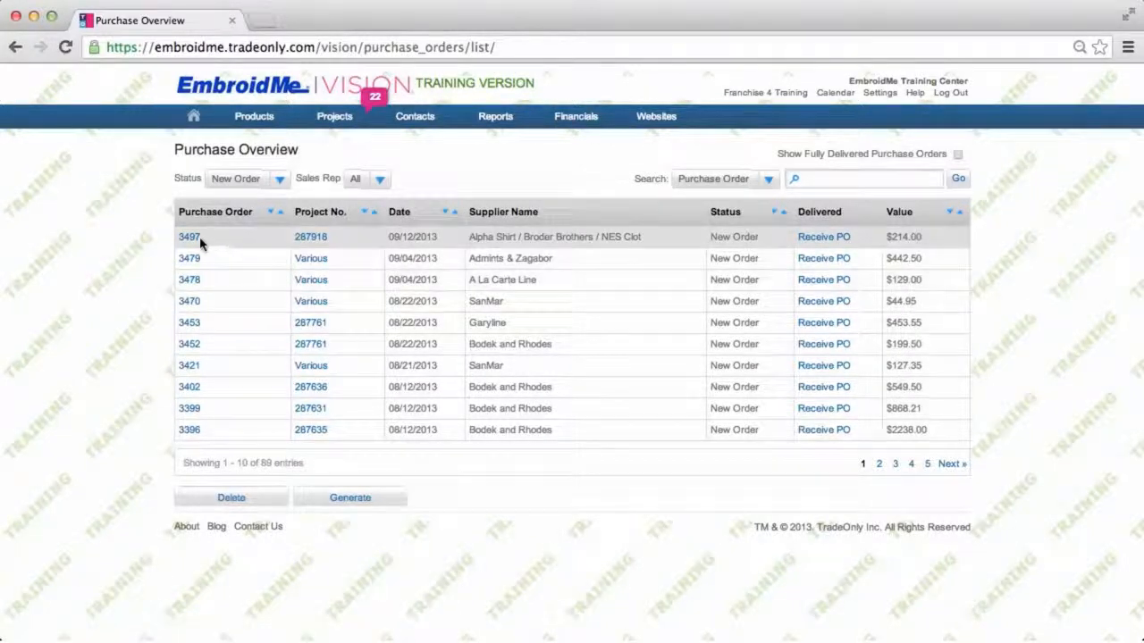
Step: Start receiving the Alpha Shirt / Broder Brothers purchase order dated 09/12/2013, mark its products as partially delivered, and check the courier options
click(821, 241)
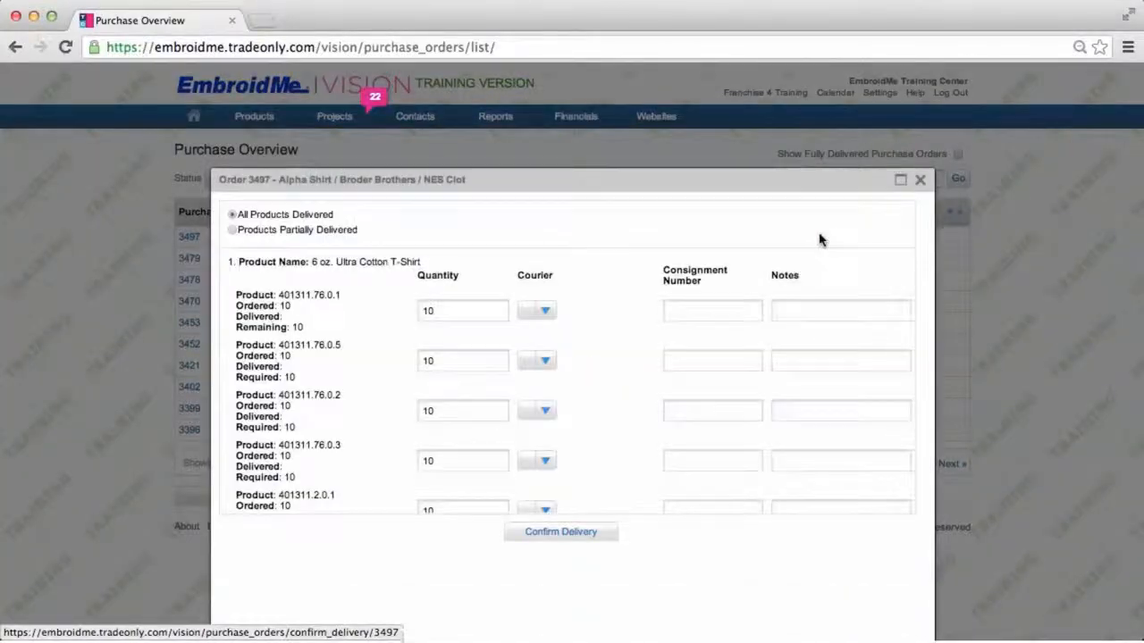
click(232, 215)
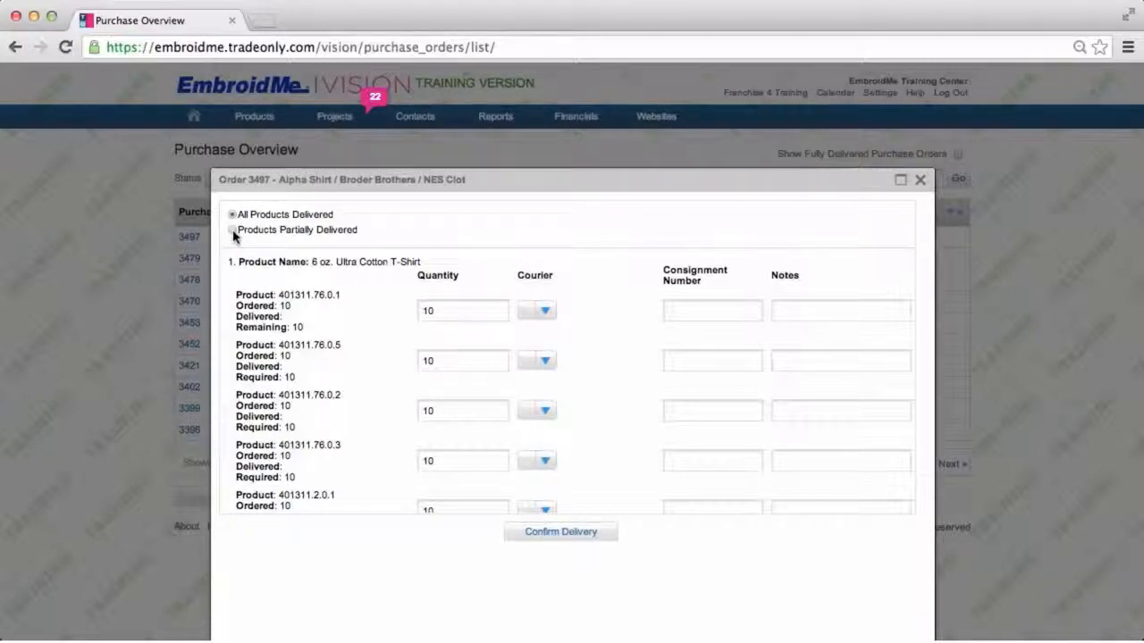
click(233, 232)
click(545, 312)
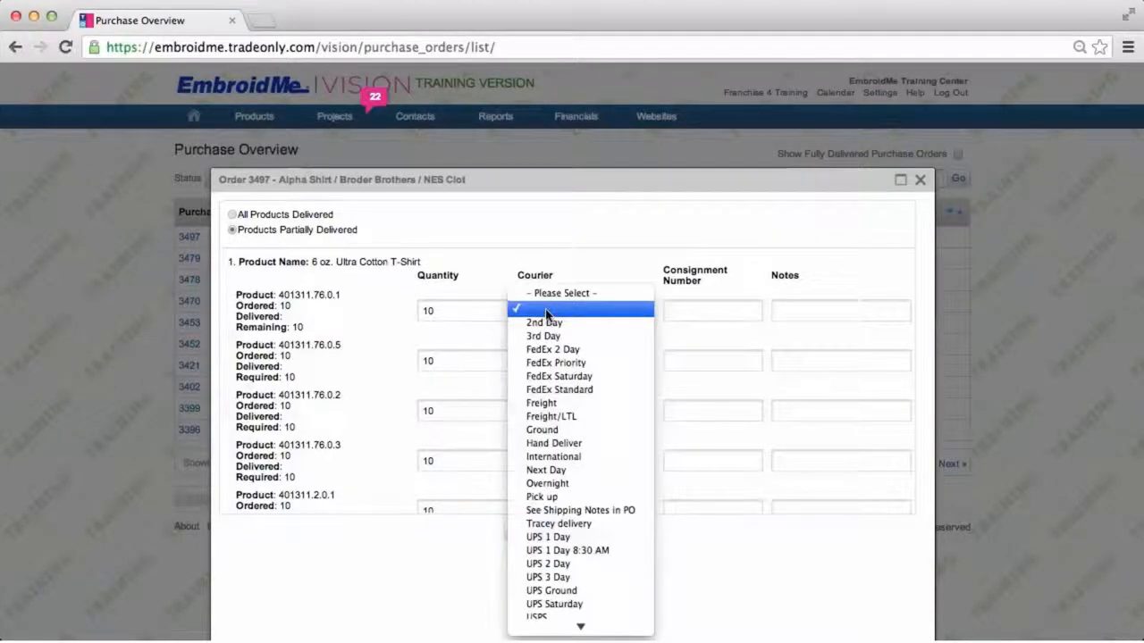
click(457, 311)
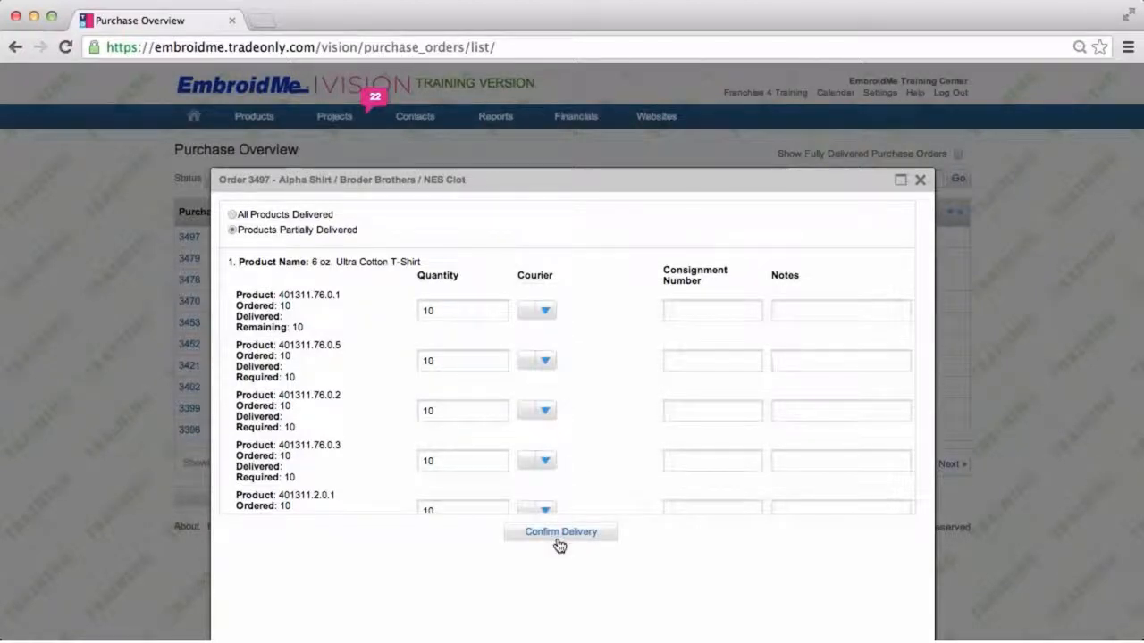
Step: Confirm the delivery with quantity 0 for the last T-shirt line, 401311.2.0.3, and check the order in the purchase orders overview
scroll(605, 479, down, 2)
scroll(604, 480, down, 2)
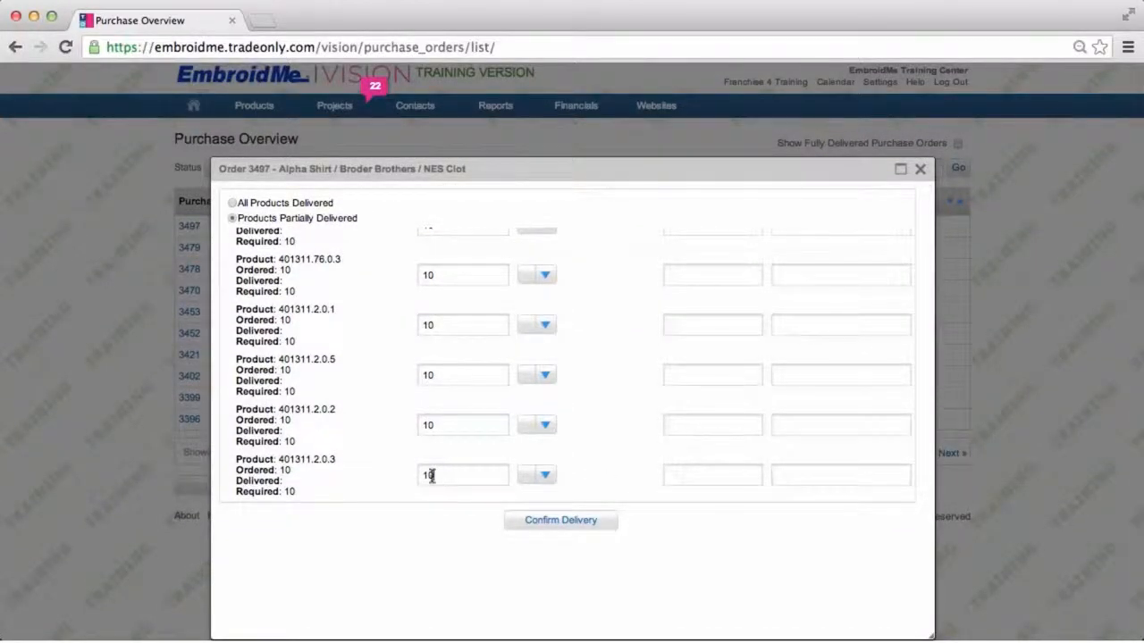
drag(430, 475, 410, 475)
text(0)
click(546, 526)
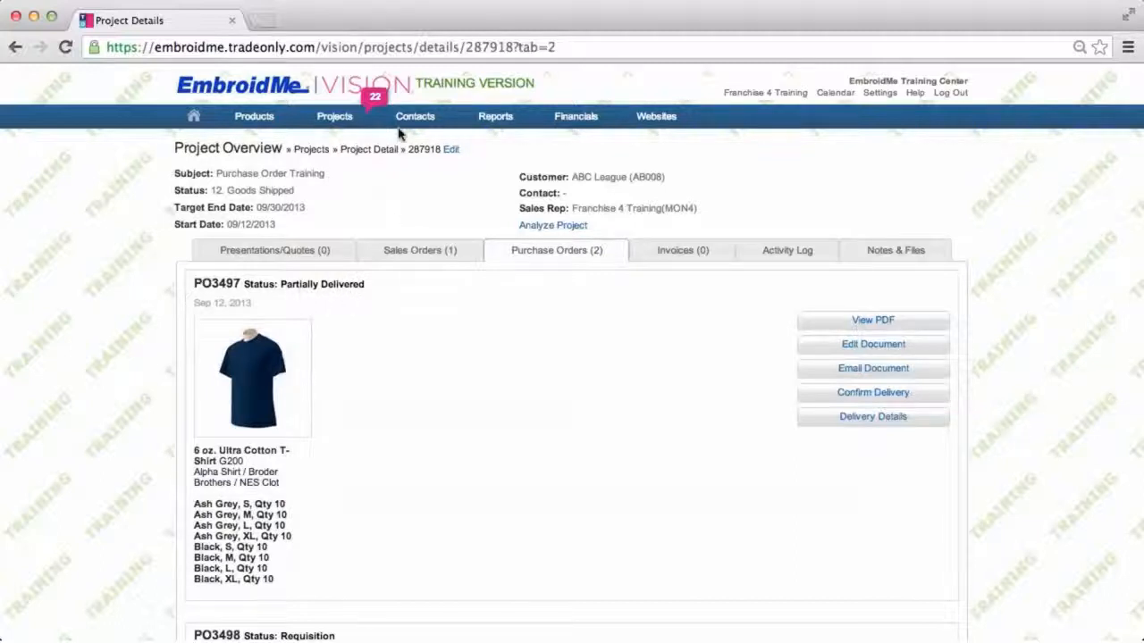
mouse_move(340, 120)
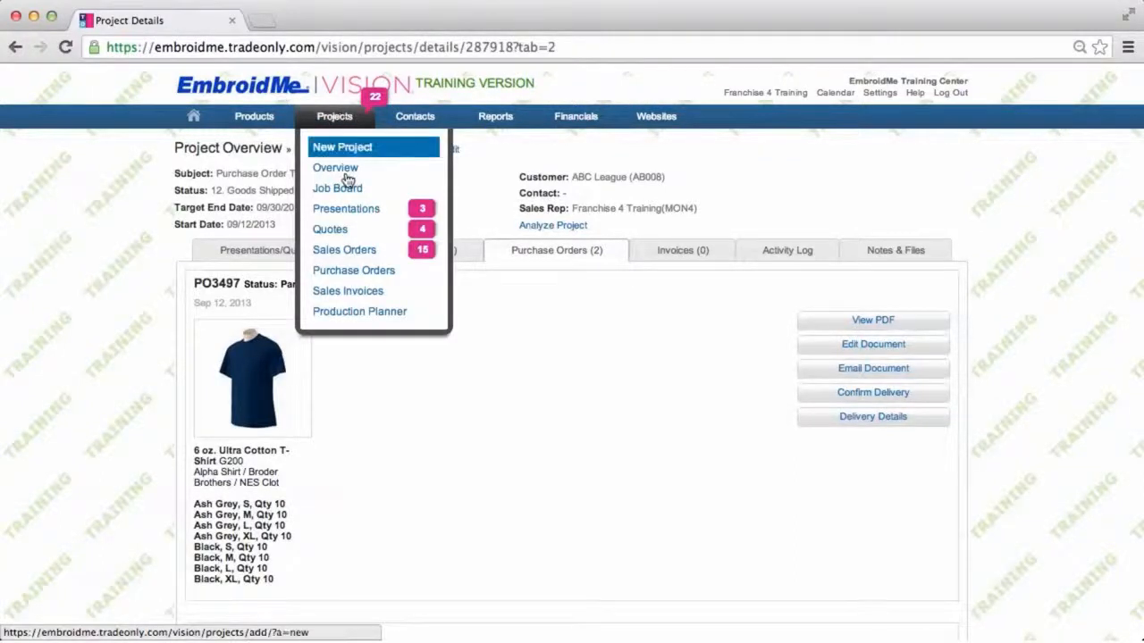
click(372, 272)
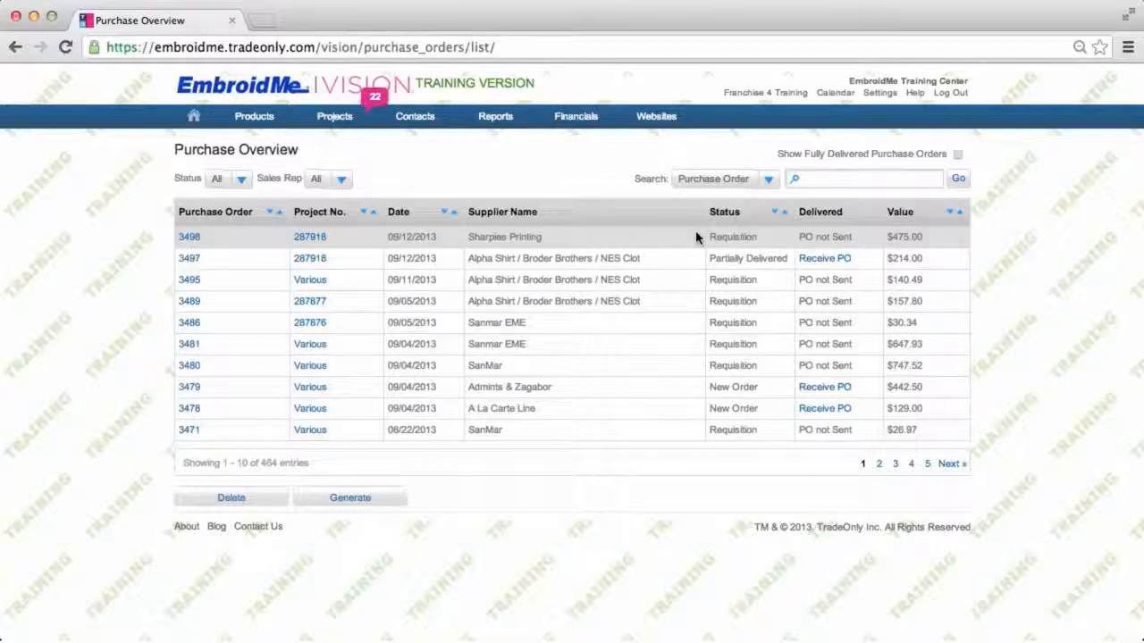
Step: Start a new project with the subject "Batching Purchase Order Training"
mouse_move(332, 117)
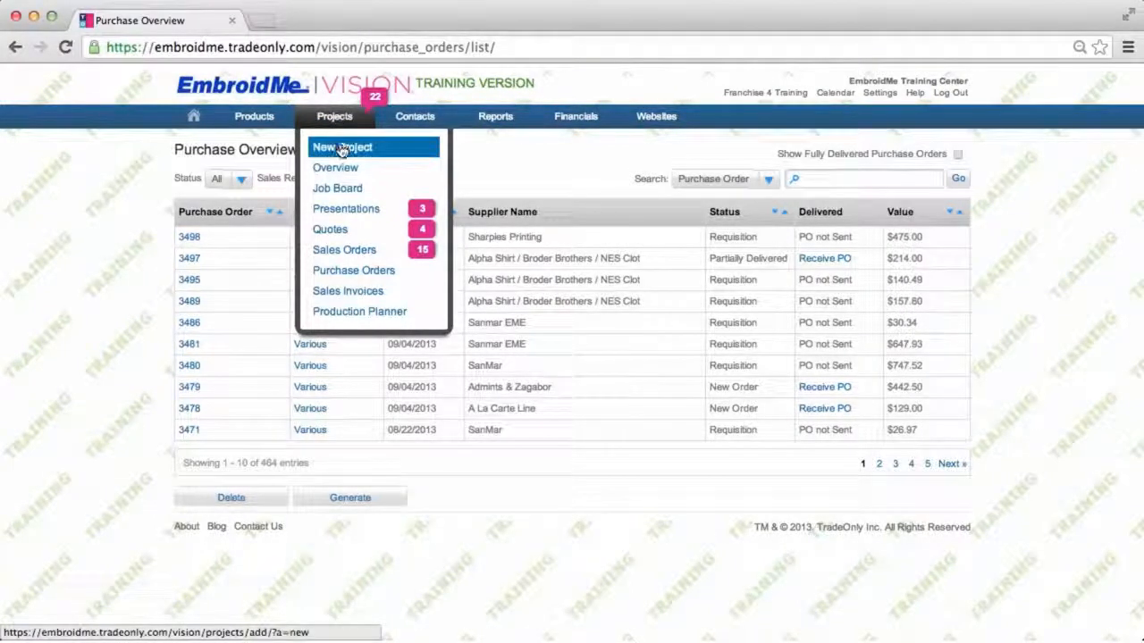
click(341, 148)
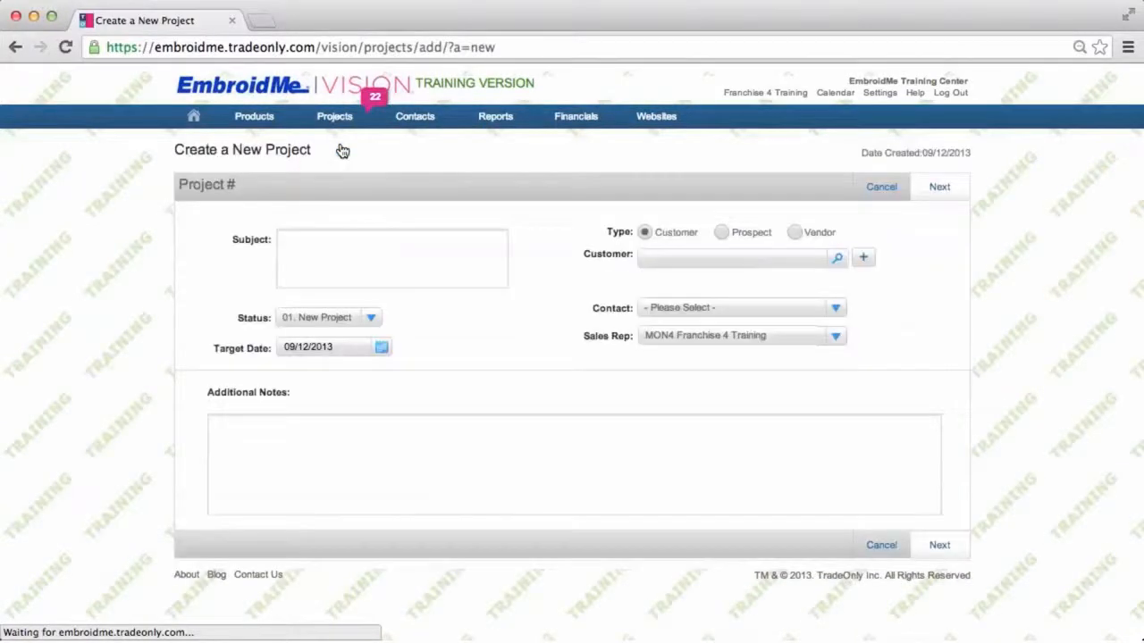
click(298, 245)
text(Batchin)
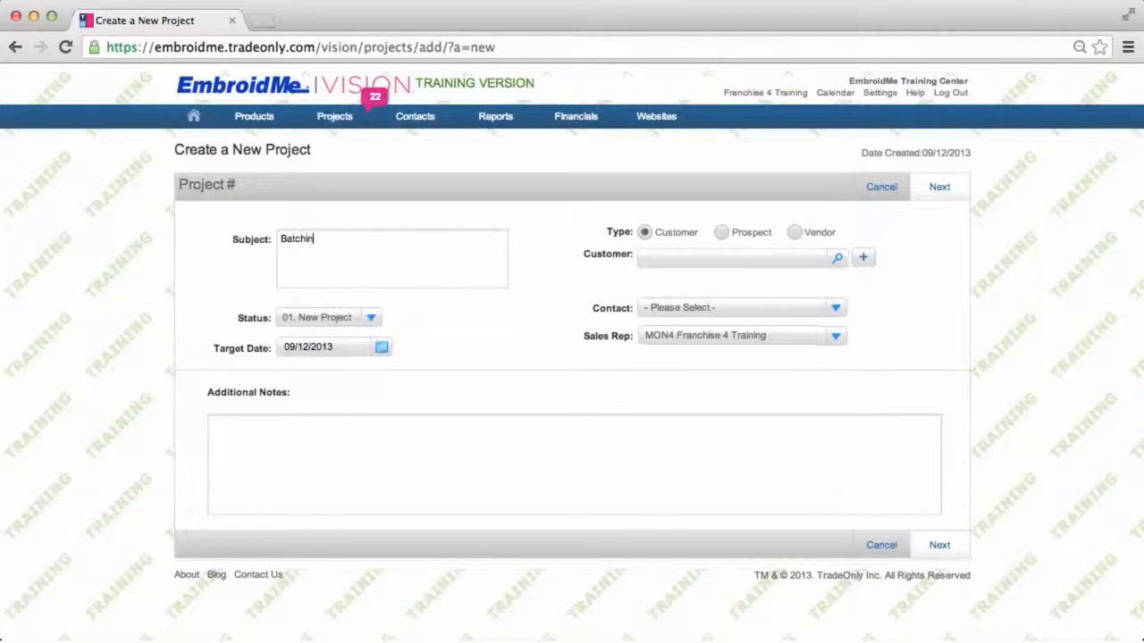
text(g Purchase Order Tra)
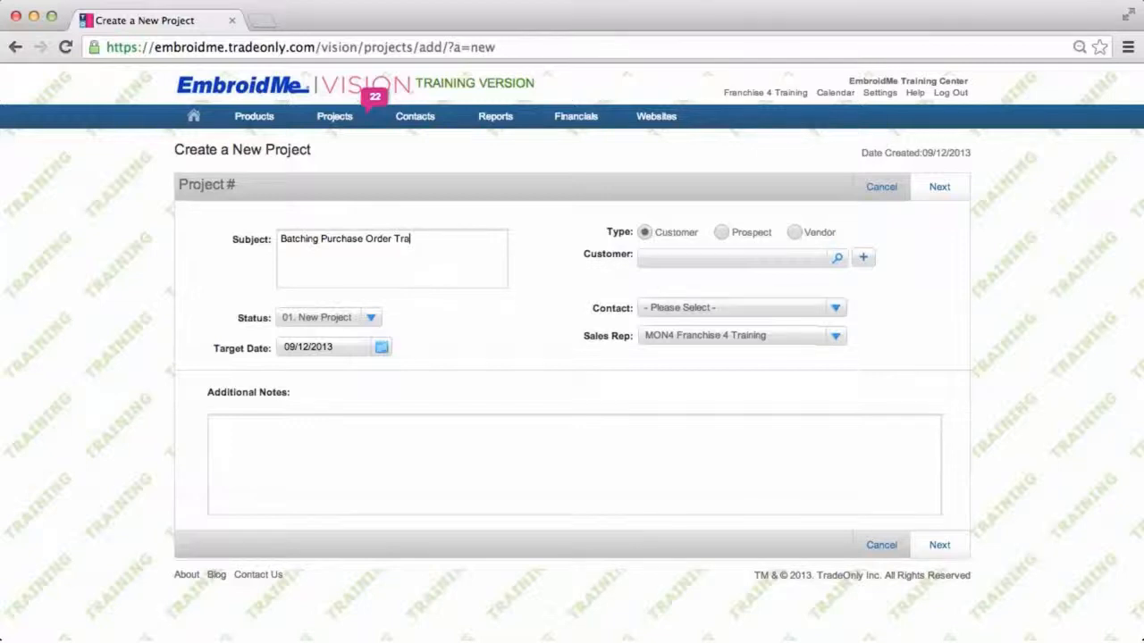
text(ining)
Step: Set the project's target date to 09/30/2013 and its customer to Anaheim Little League, and create a sales order from it
click(382, 349)
click(320, 486)
text(Anaheim Little)
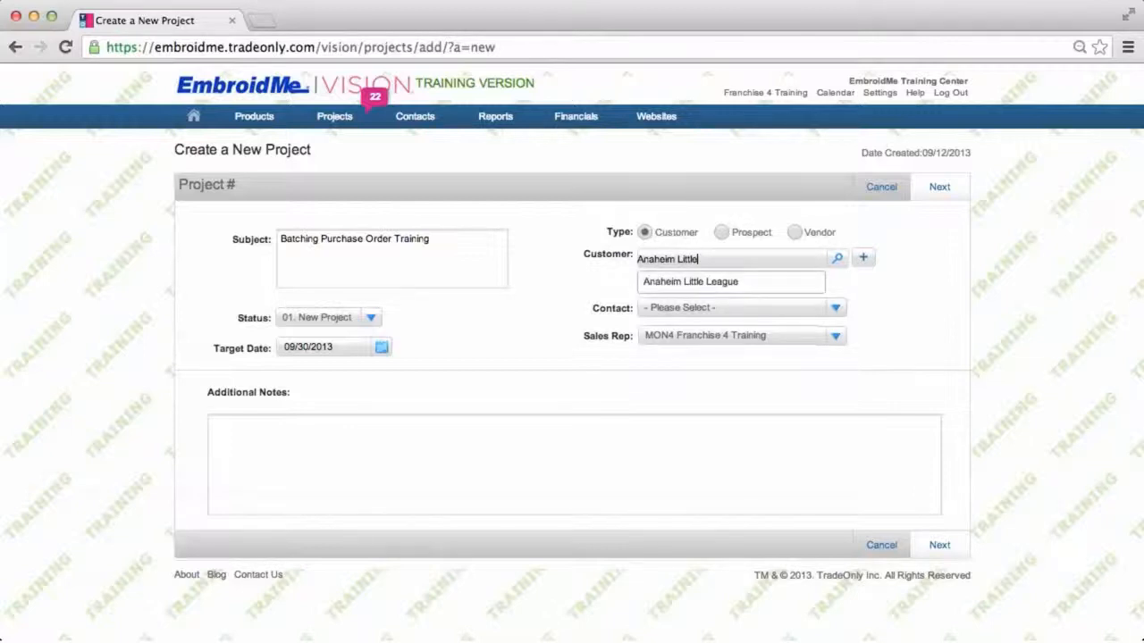
click(730, 283)
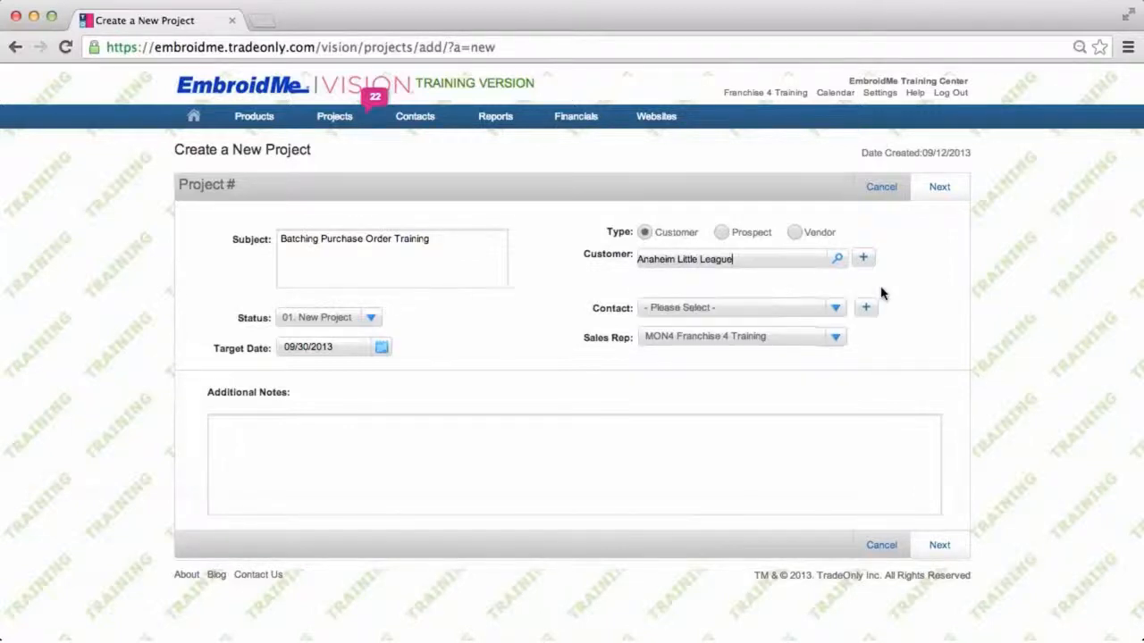
mouse_move(938, 192)
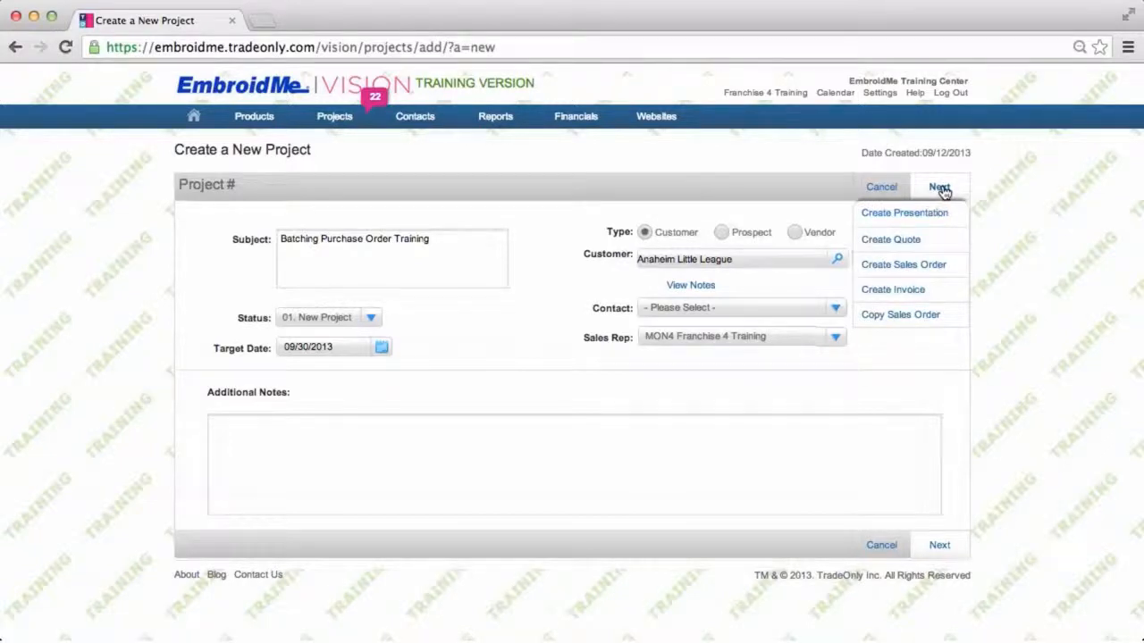
click(935, 268)
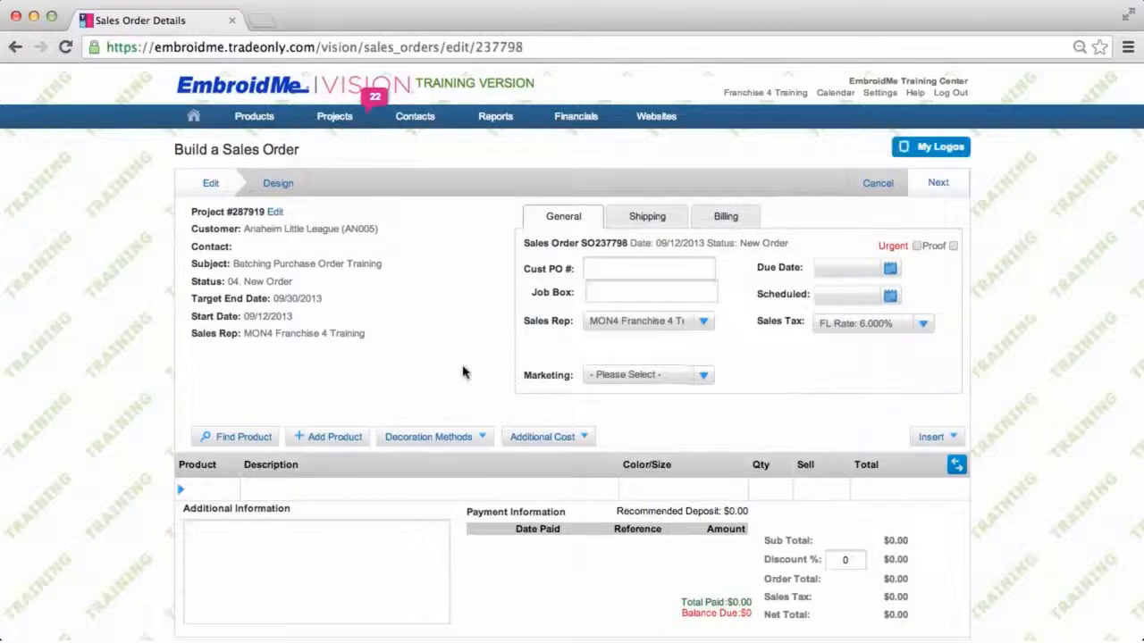
Step: Add the G200 6 oz. Ultra Cotton T-Shirt from Alpha Shirt to the sales order, with 100 pieces in Black, size L
click(200, 485)
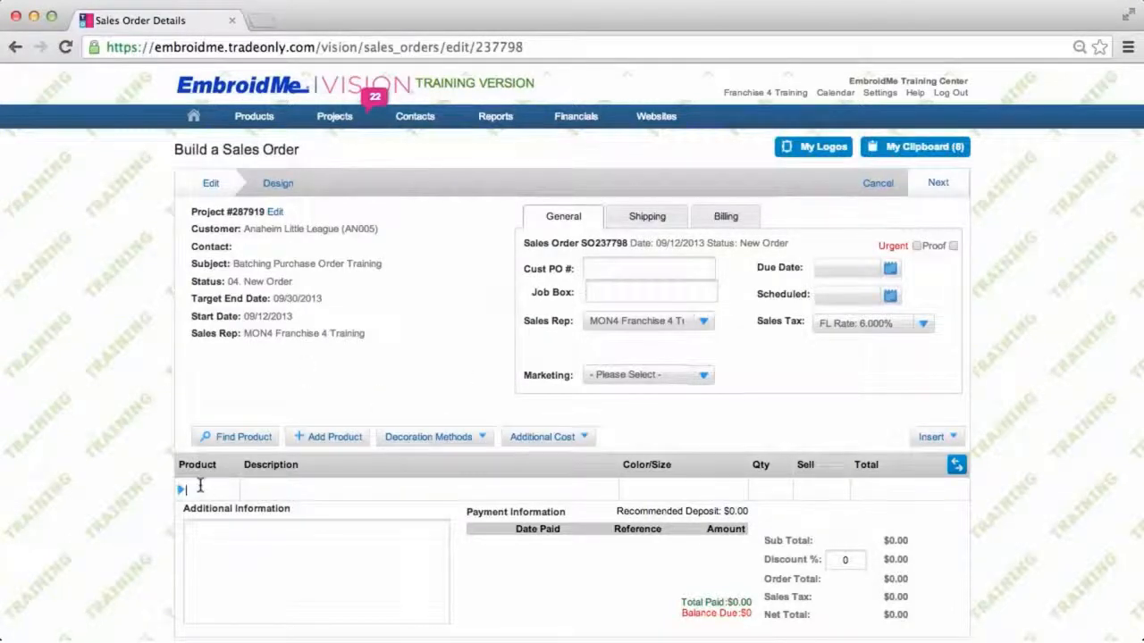
text(G200)
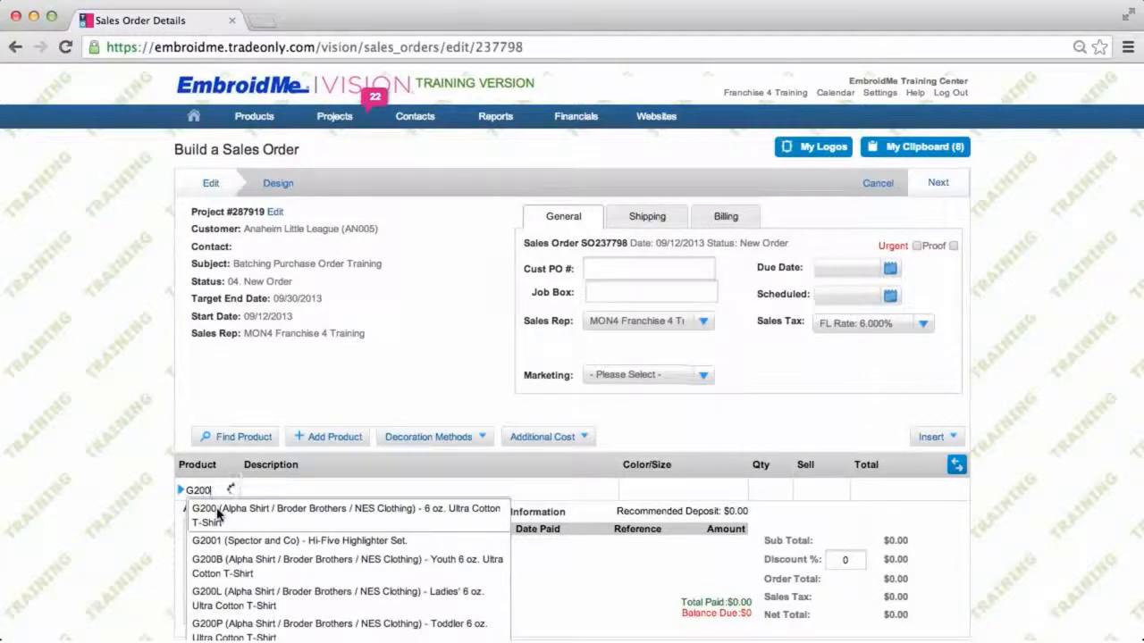
click(218, 513)
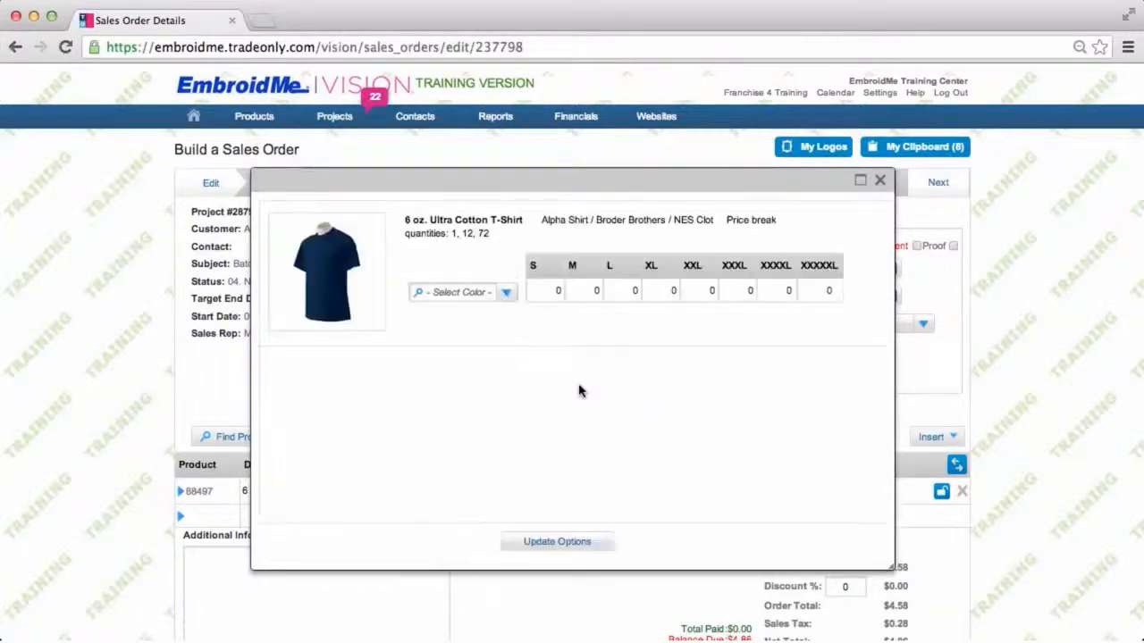
click(505, 293)
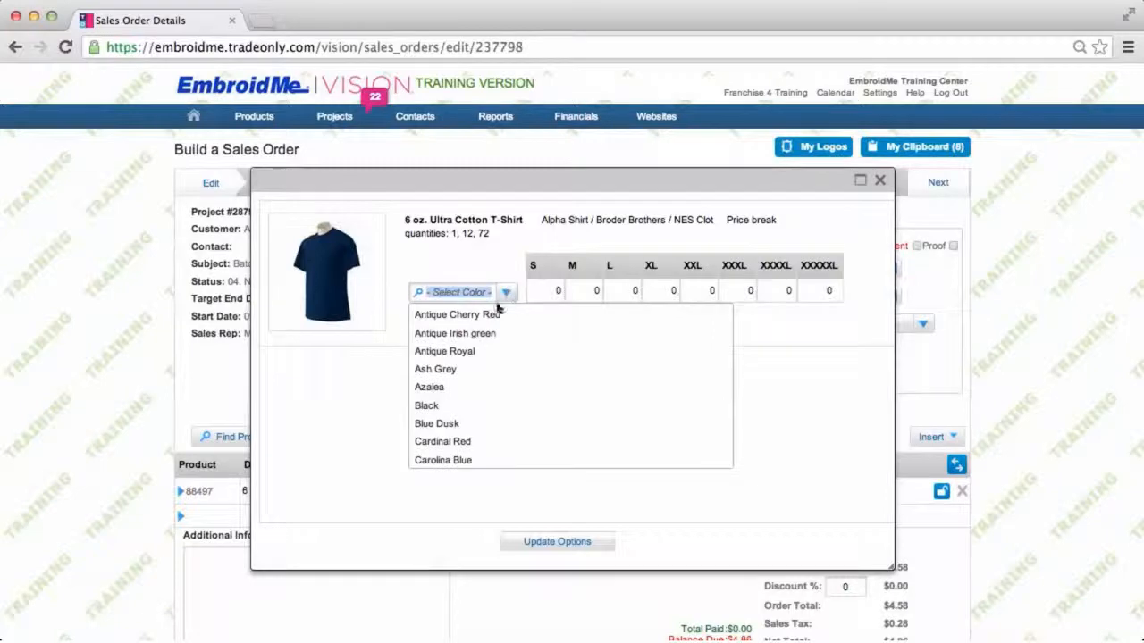
click(434, 405)
drag(629, 291, 650, 292)
text(100)
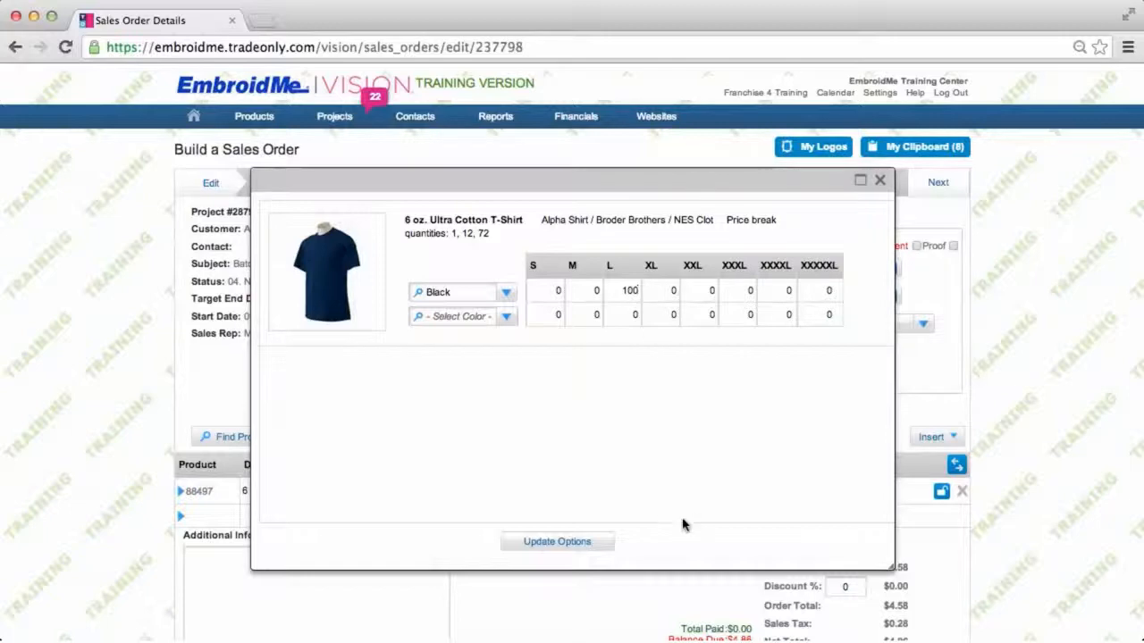
click(560, 547)
Step: Add Sharpies Printing screen printing to the T-shirt with location 1 Position and 3 colors
click(461, 441)
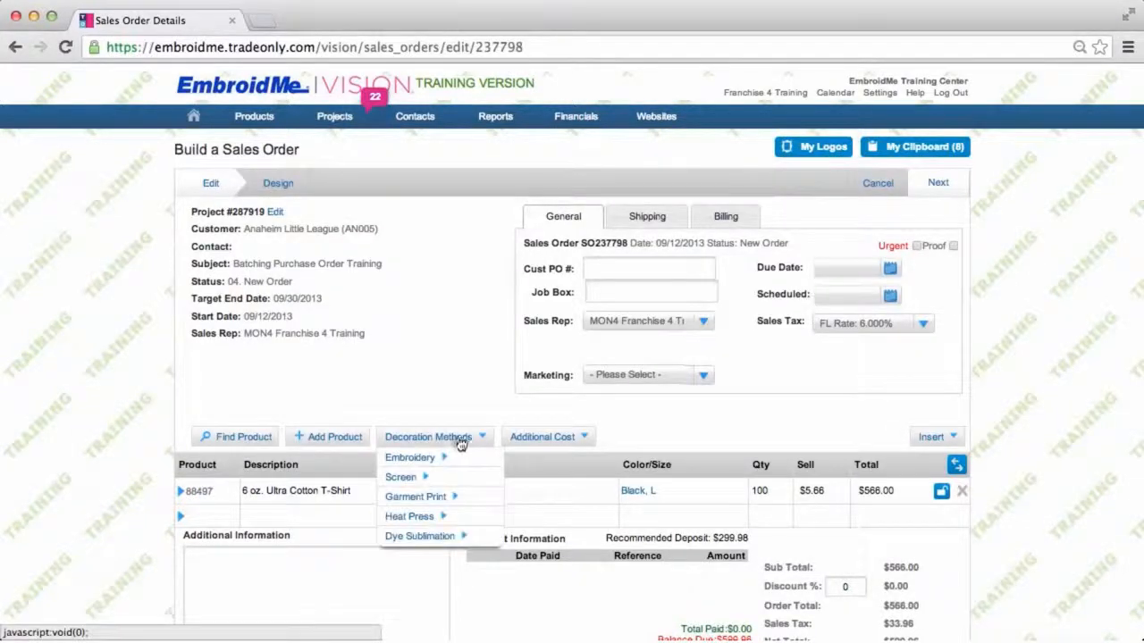
mouse_move(404, 479)
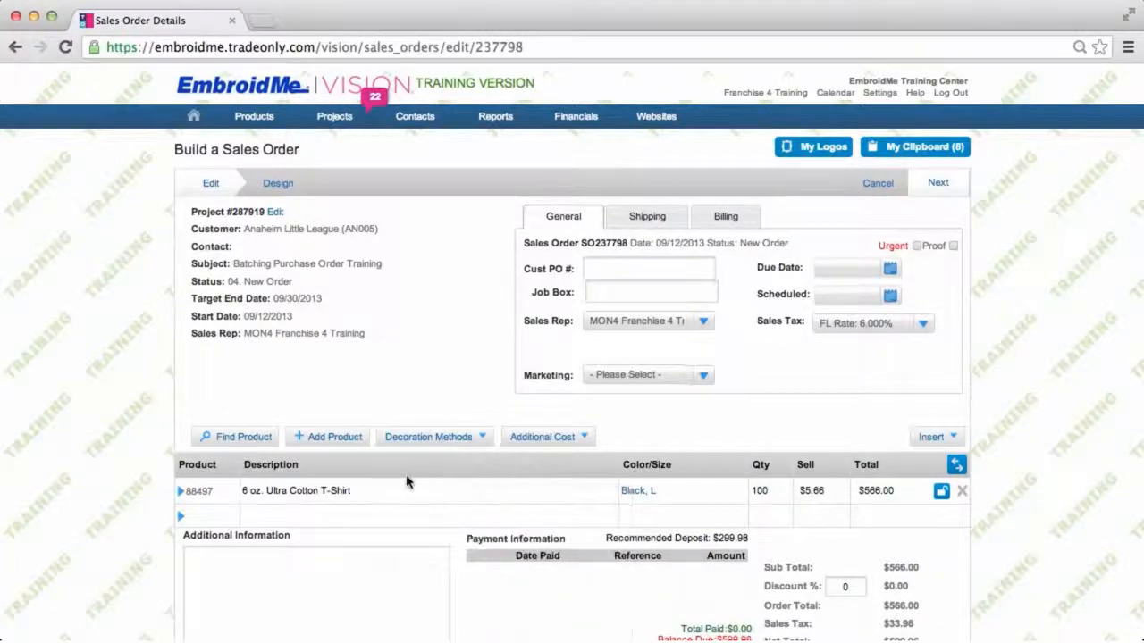
mouse_move(424, 446)
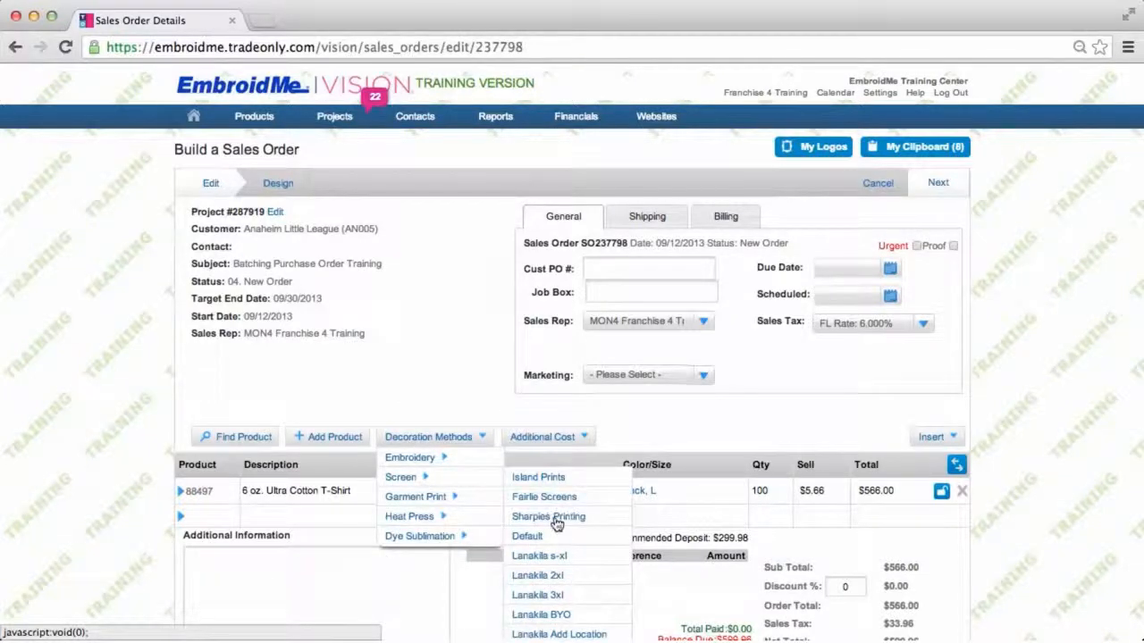
click(554, 518)
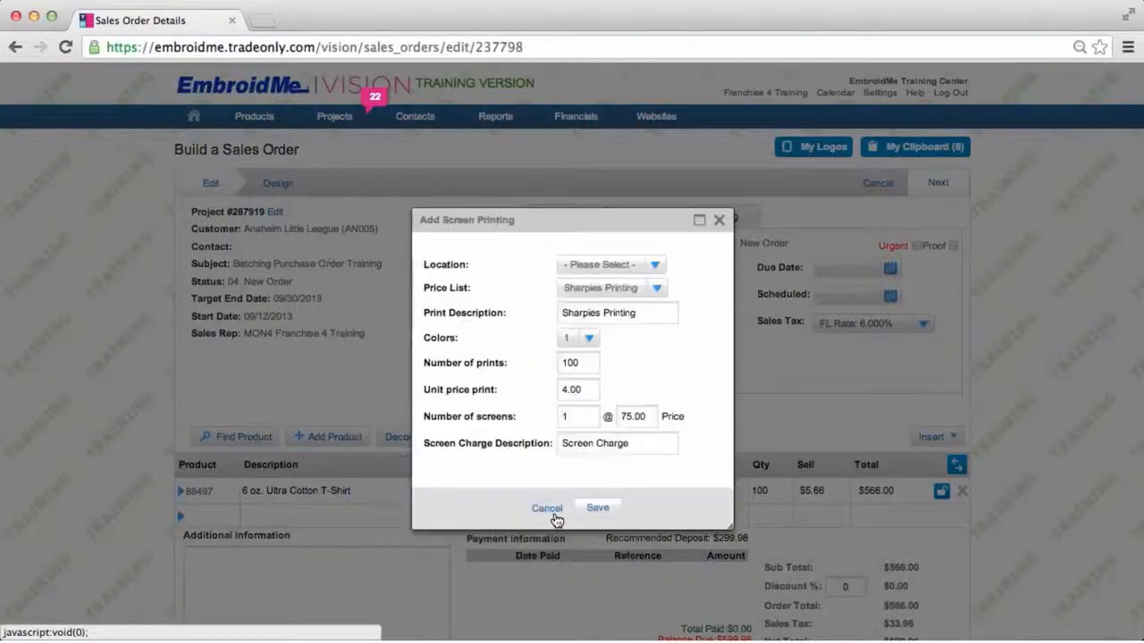
click(655, 264)
click(632, 281)
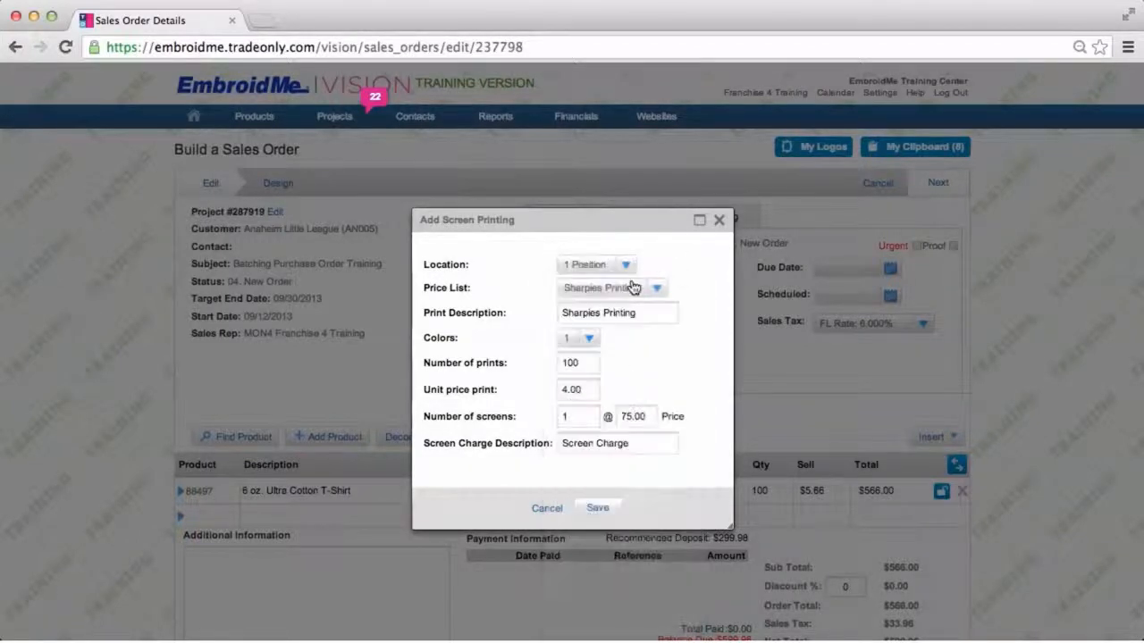
click(589, 338)
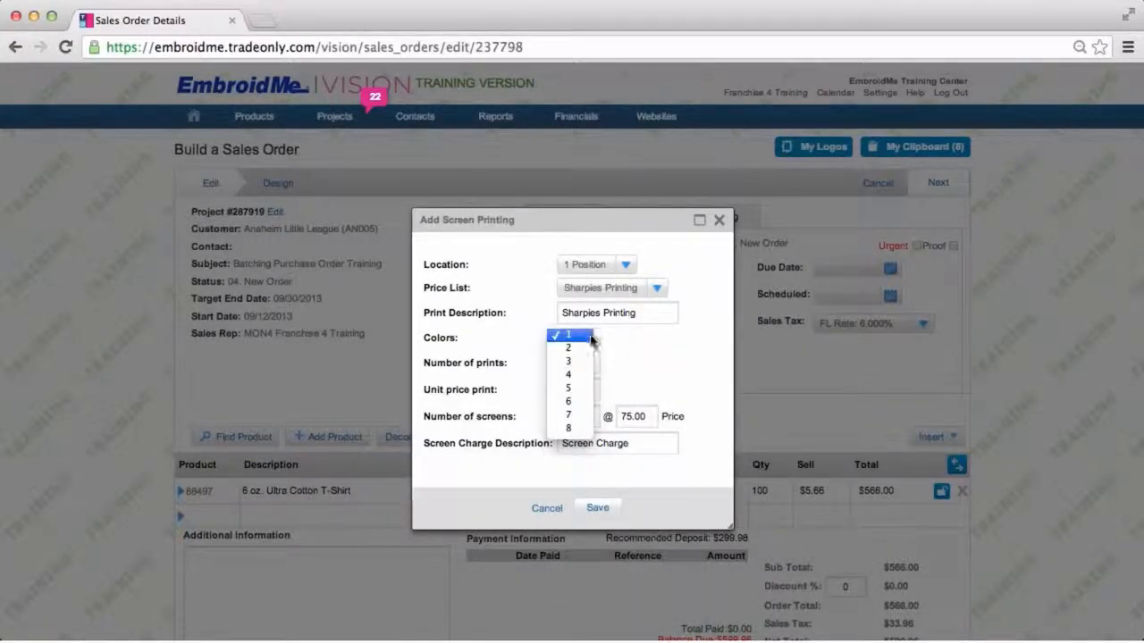
click(570, 362)
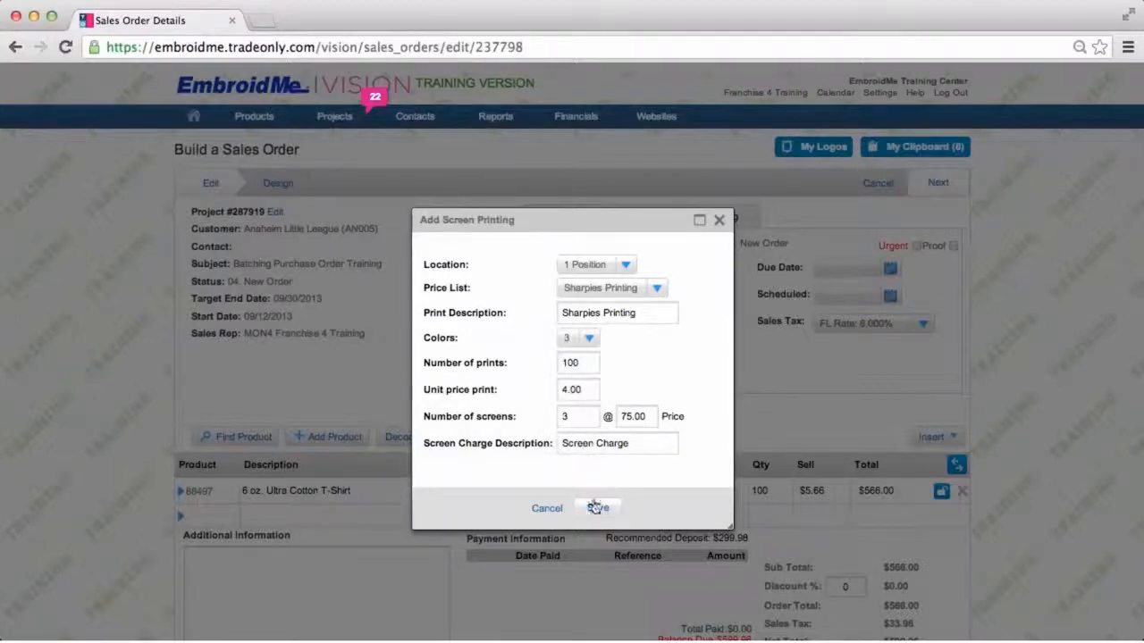
click(597, 509)
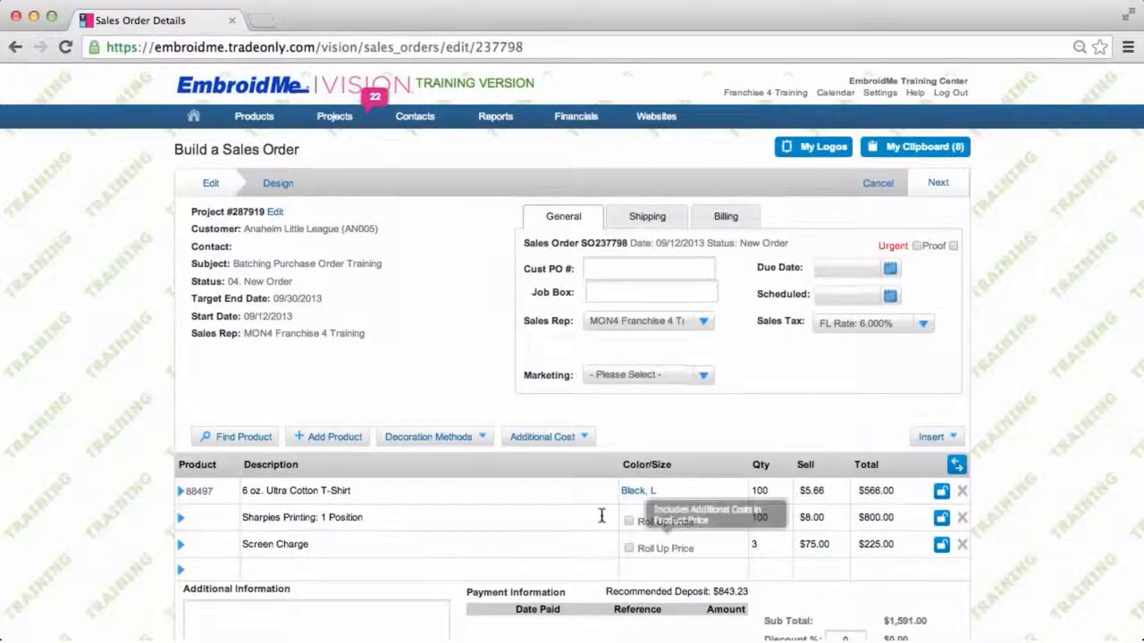
Step: Set the sales order's job box to 24, due date to 09/30/2013 and scheduled date to 09/26/2013
click(608, 292)
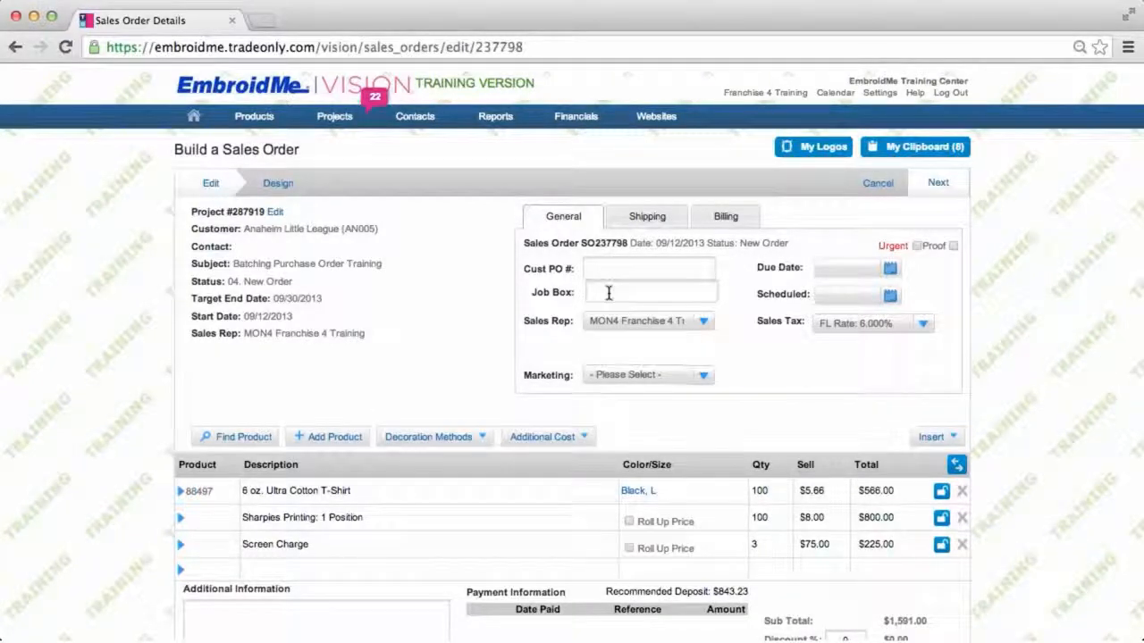
text(24)
click(889, 269)
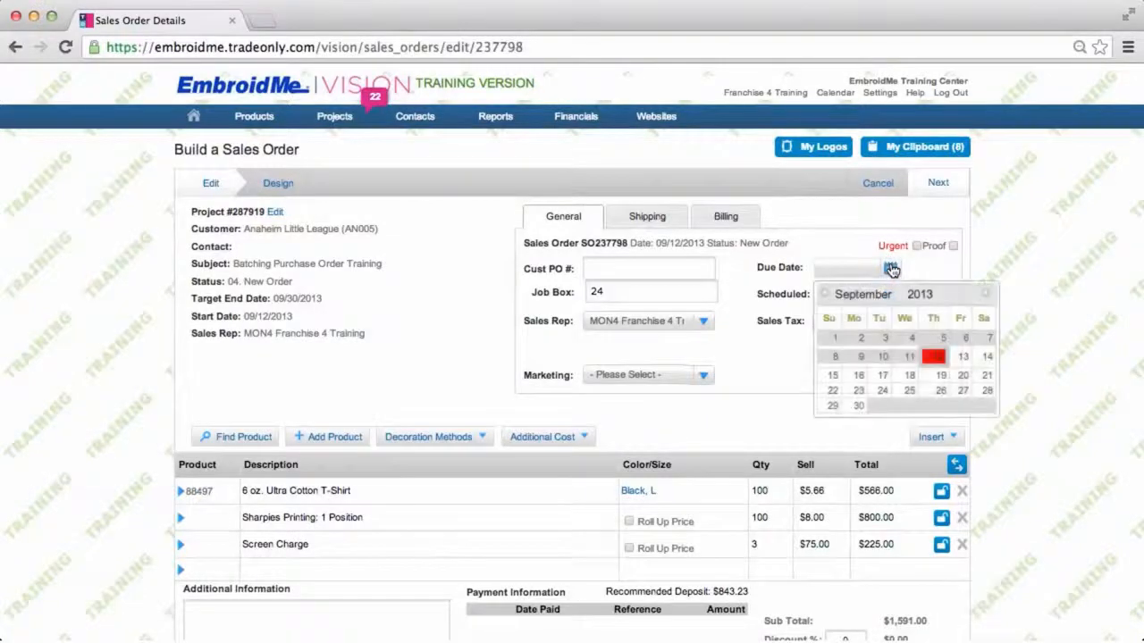
click(857, 407)
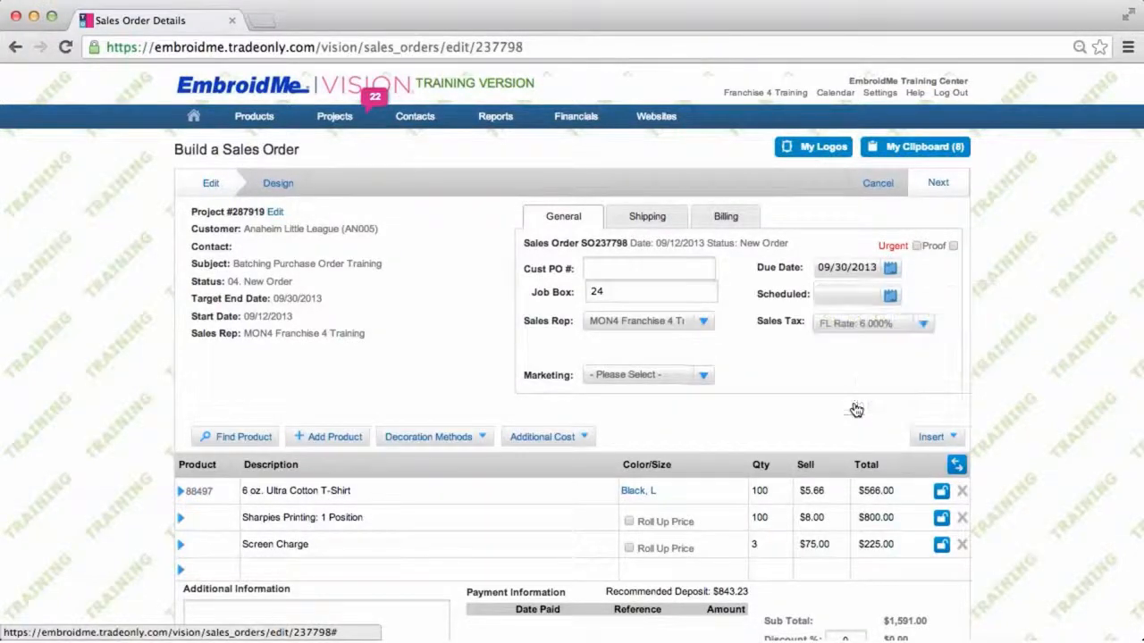
click(891, 295)
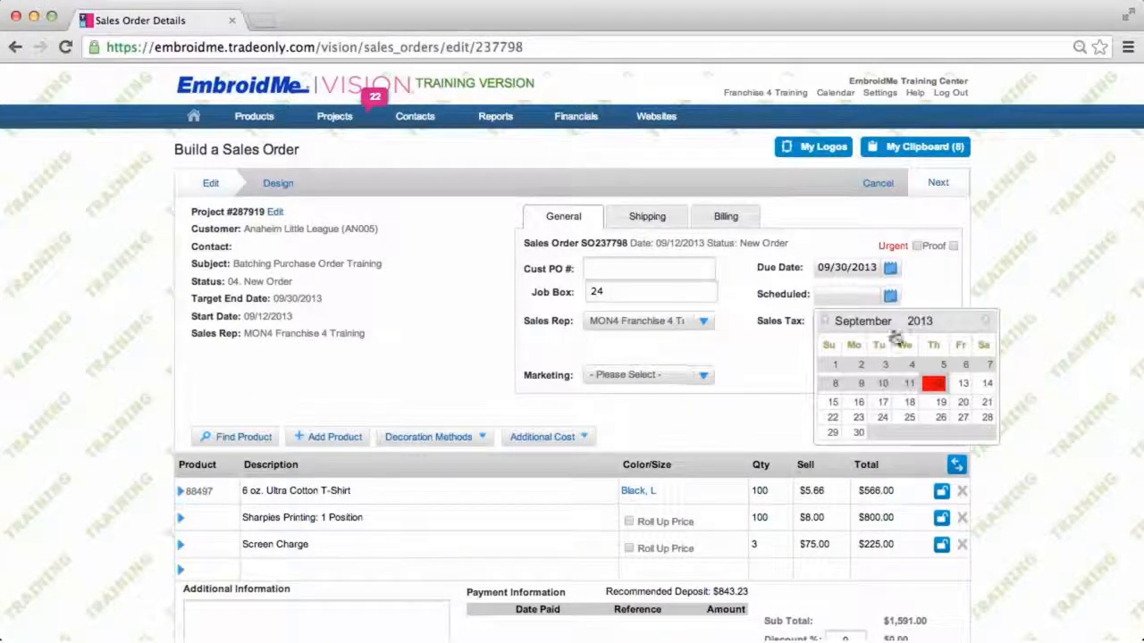
click(939, 417)
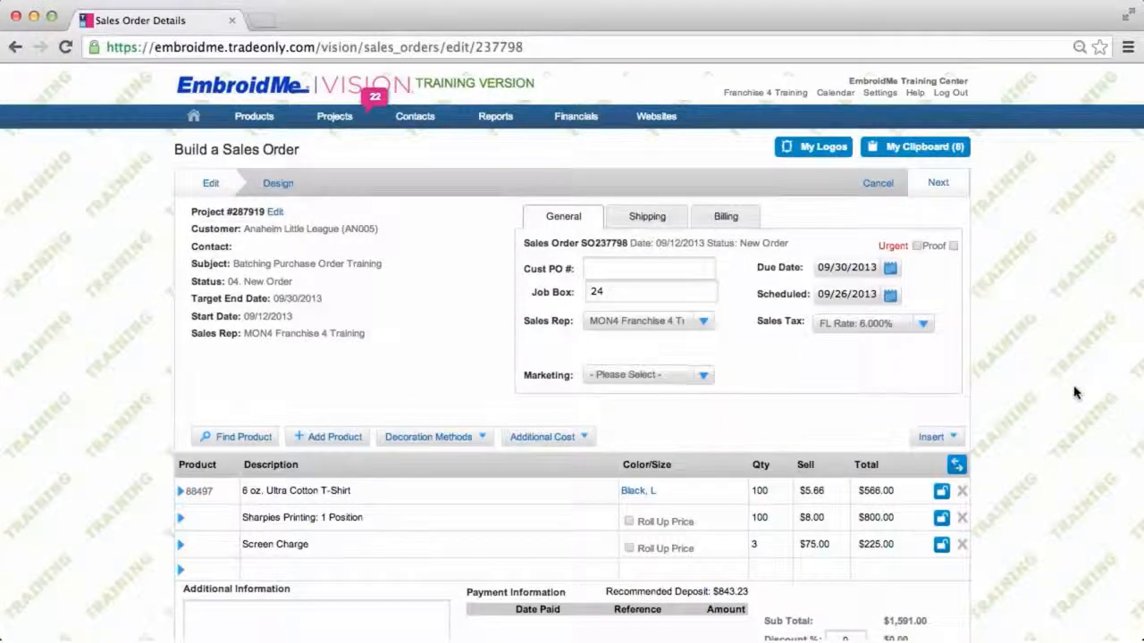
Step: Save and close the Anaheim Little League sales order
scroll(1061, 282, down, 3)
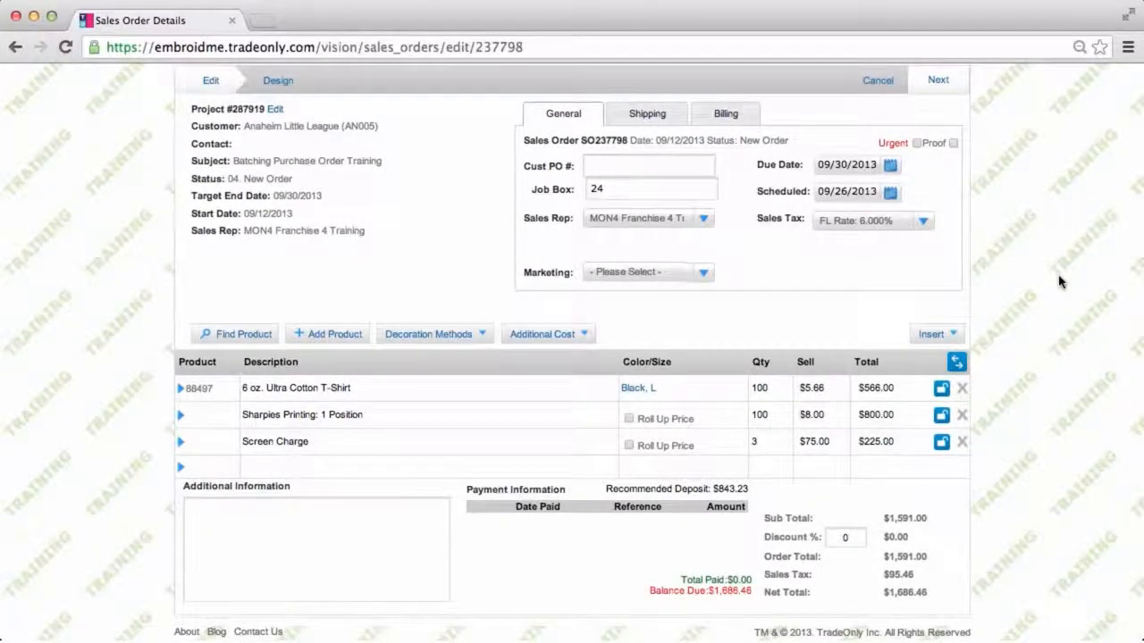
scroll(1059, 282, up, 1)
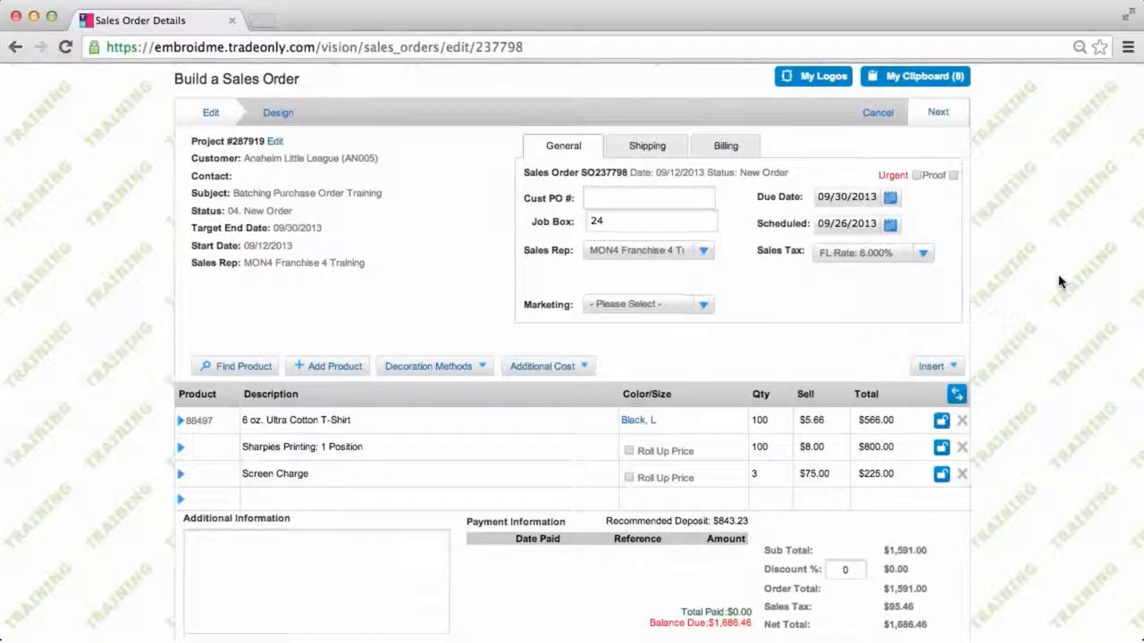
click(938, 112)
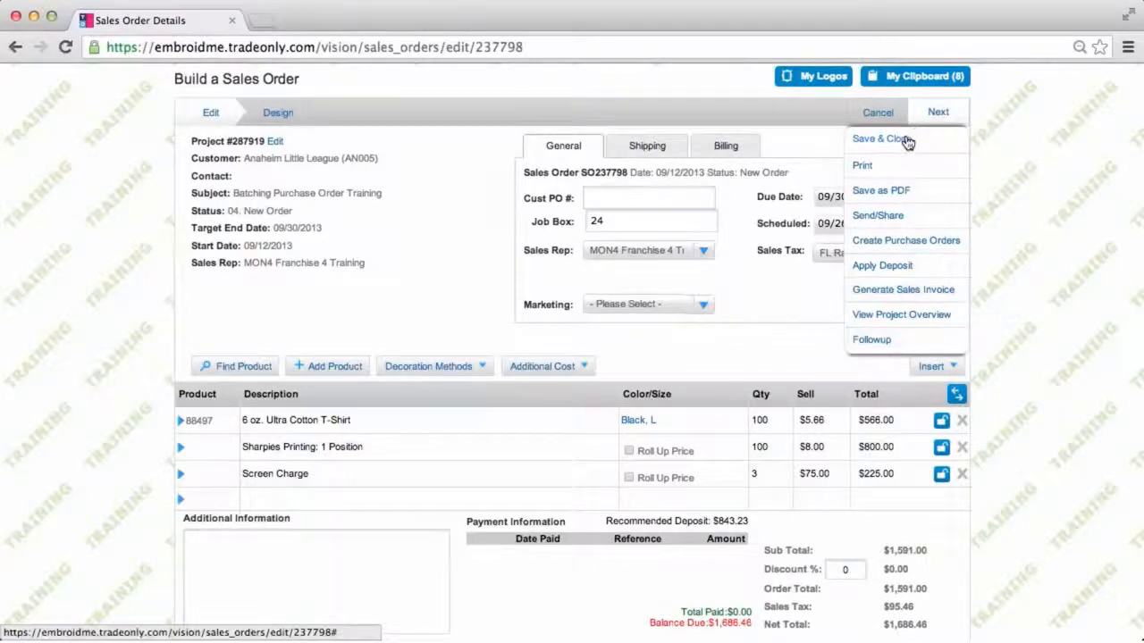
click(905, 140)
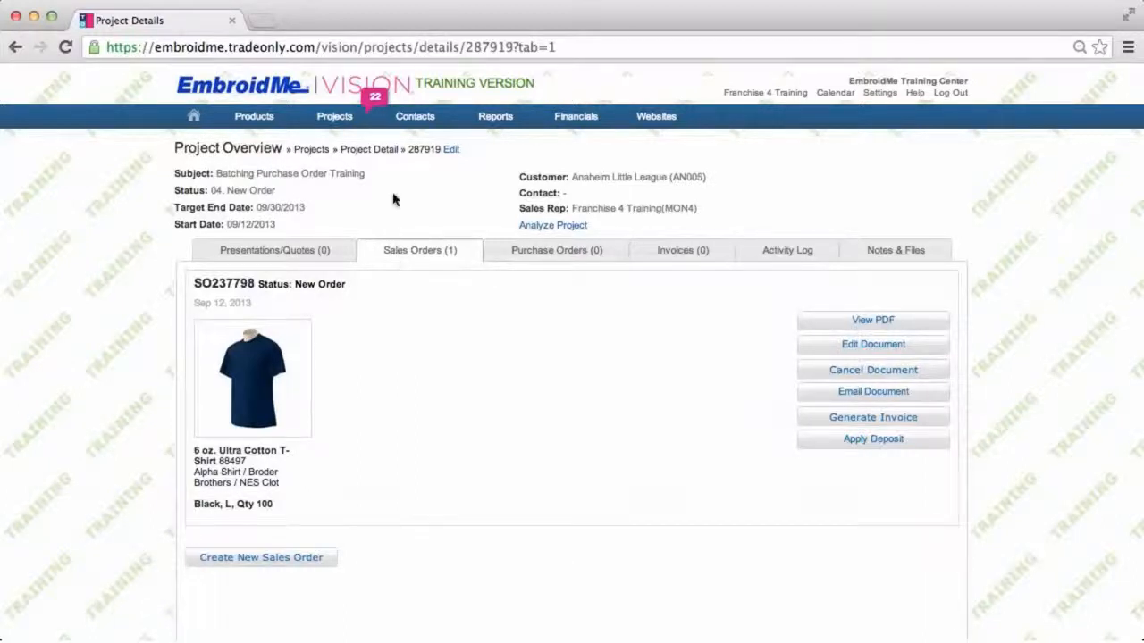
Step: Open the purchase orders overview and start generating the required purchase orders
mouse_move(335, 120)
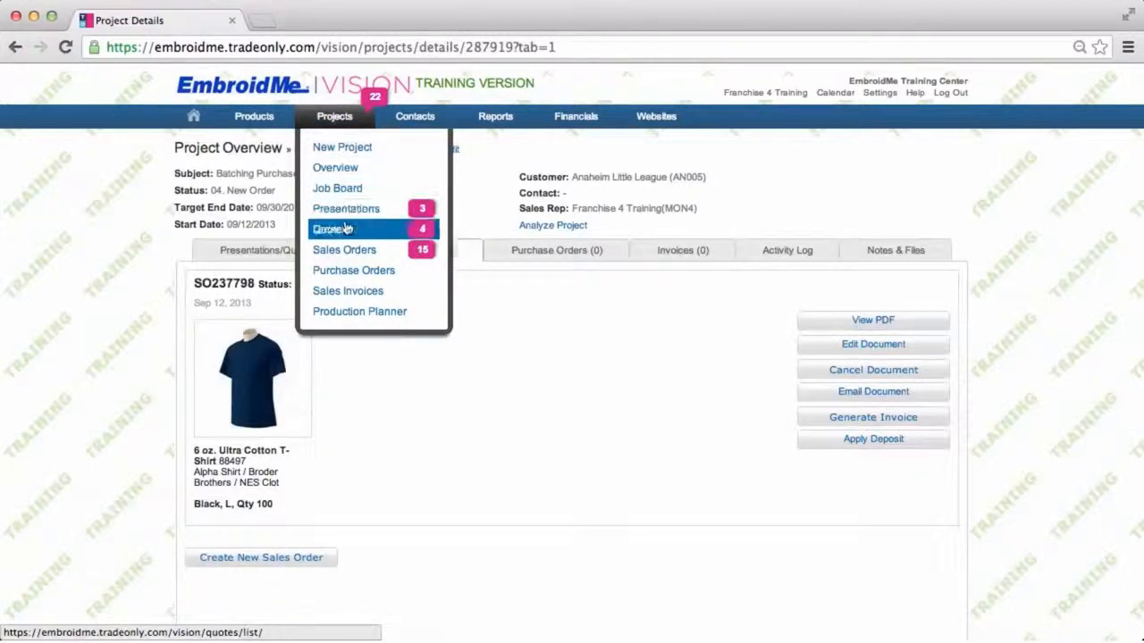
click(351, 274)
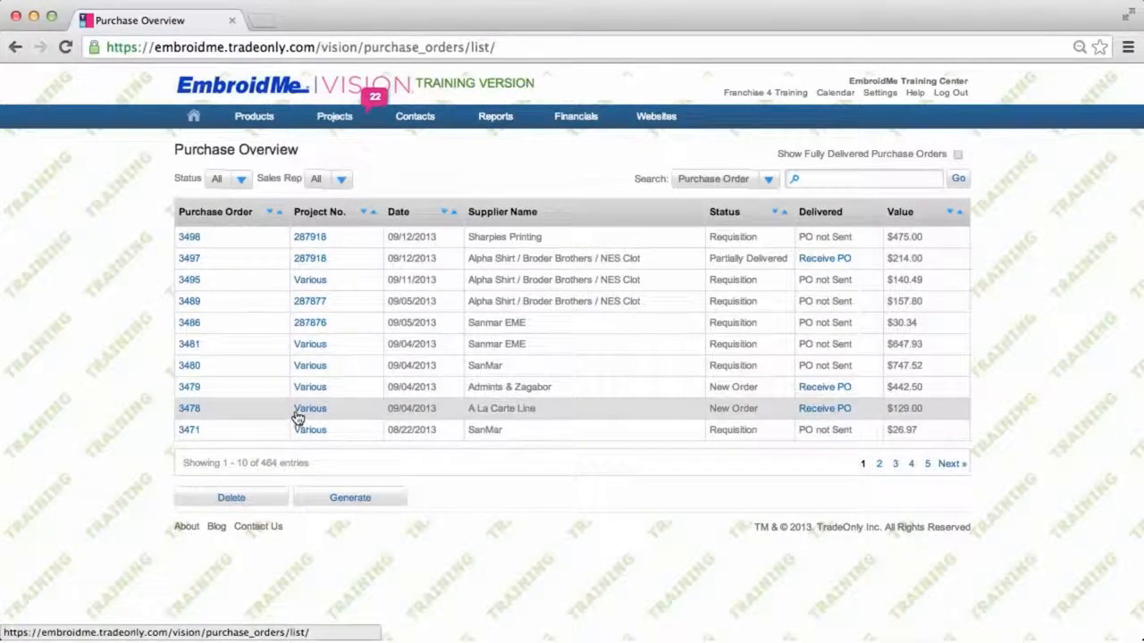
click(365, 500)
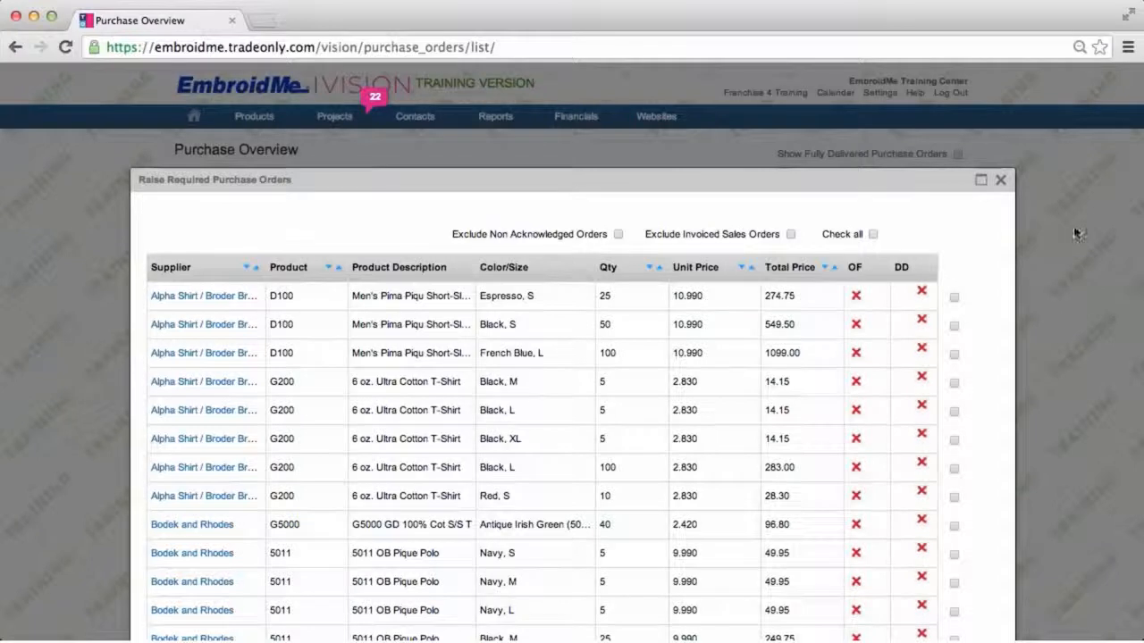
Step: Exclude non-acknowledged orders from the list of required purchase orders
scroll(1073, 226, down, 1)
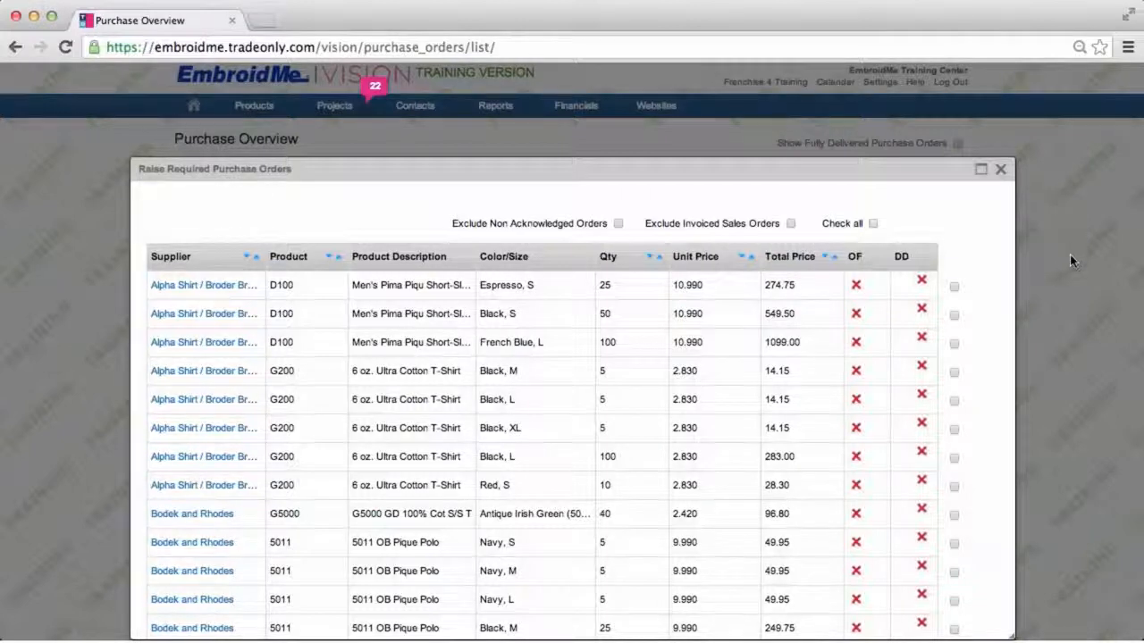
scroll(1075, 250, down, 1)
scroll(1075, 251, up, 1)
scroll(1054, 264, down, 1)
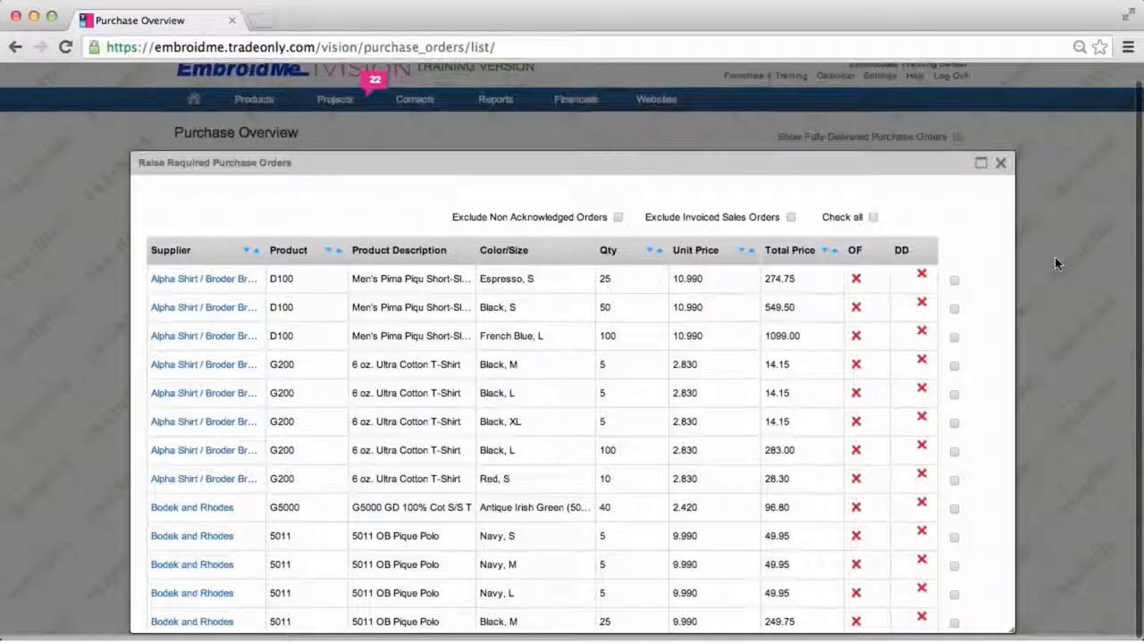
scroll(1054, 264, down, 1)
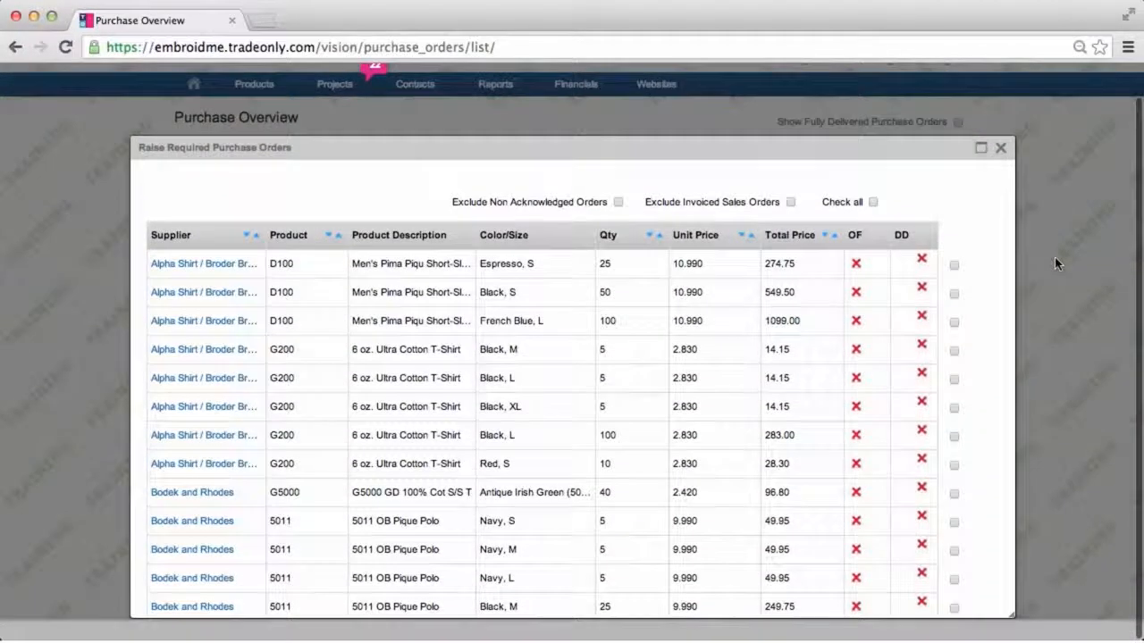
scroll(1054, 259, up, 1)
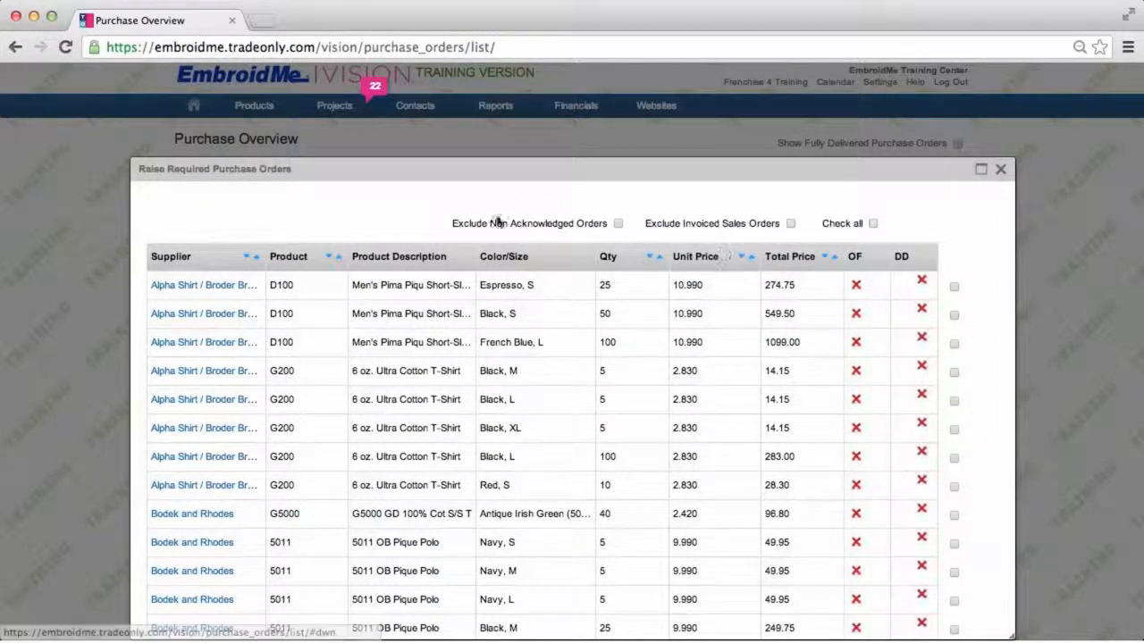
click(618, 224)
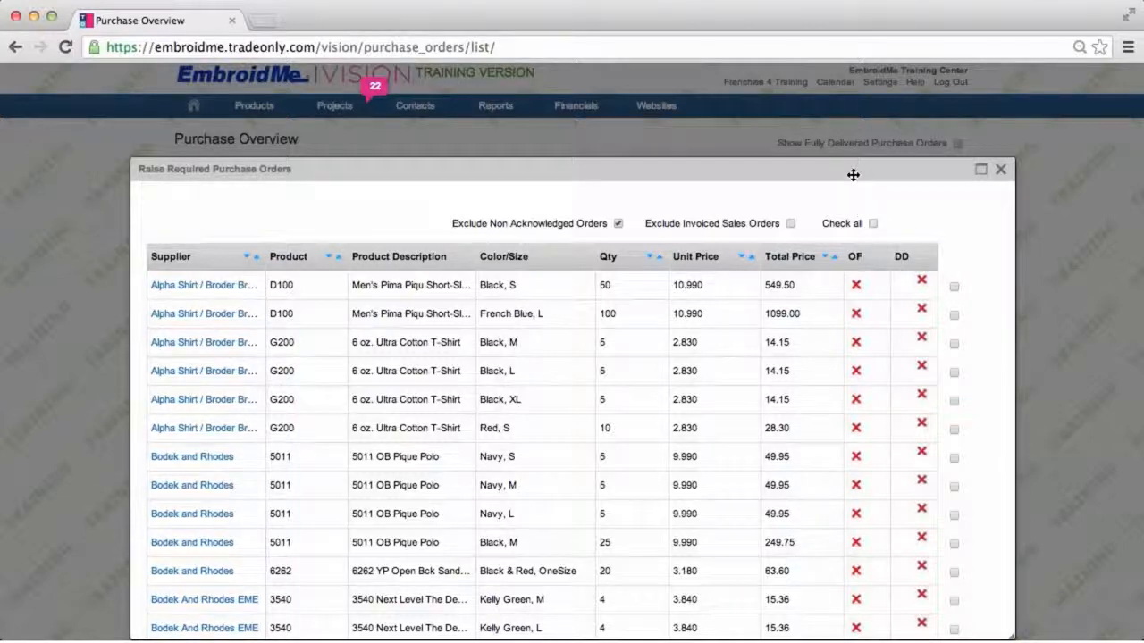
Step: Enlarge the Raise Required Purchase Orders window to fit more lines and try to create the PO(s) from the end of the list
drag(854, 175, 846, 97)
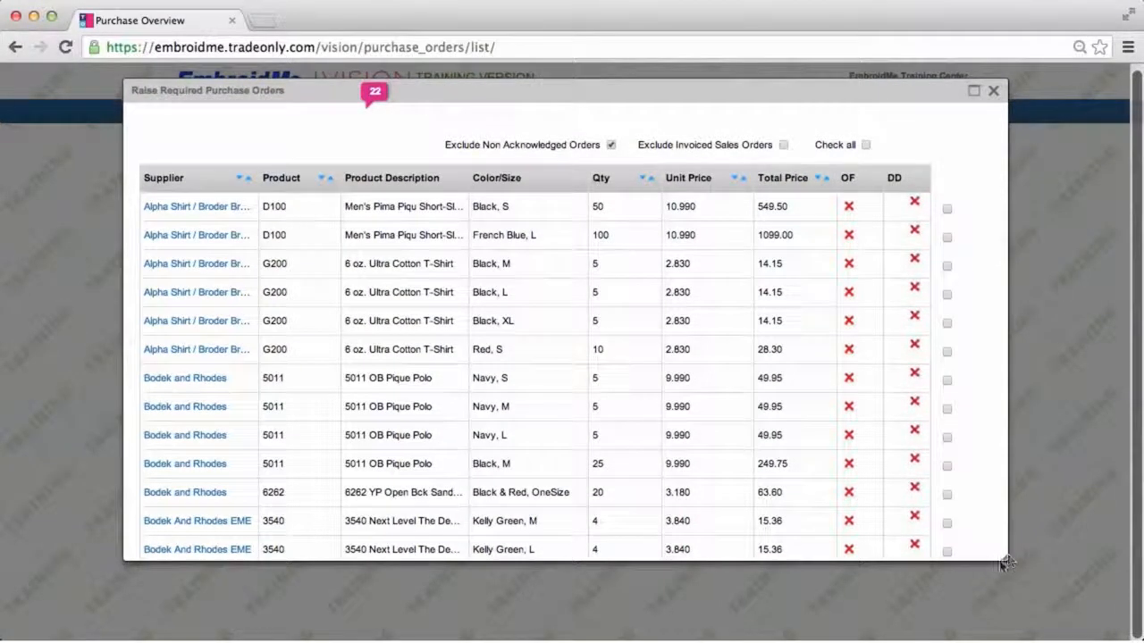
drag(1004, 556, 1077, 640)
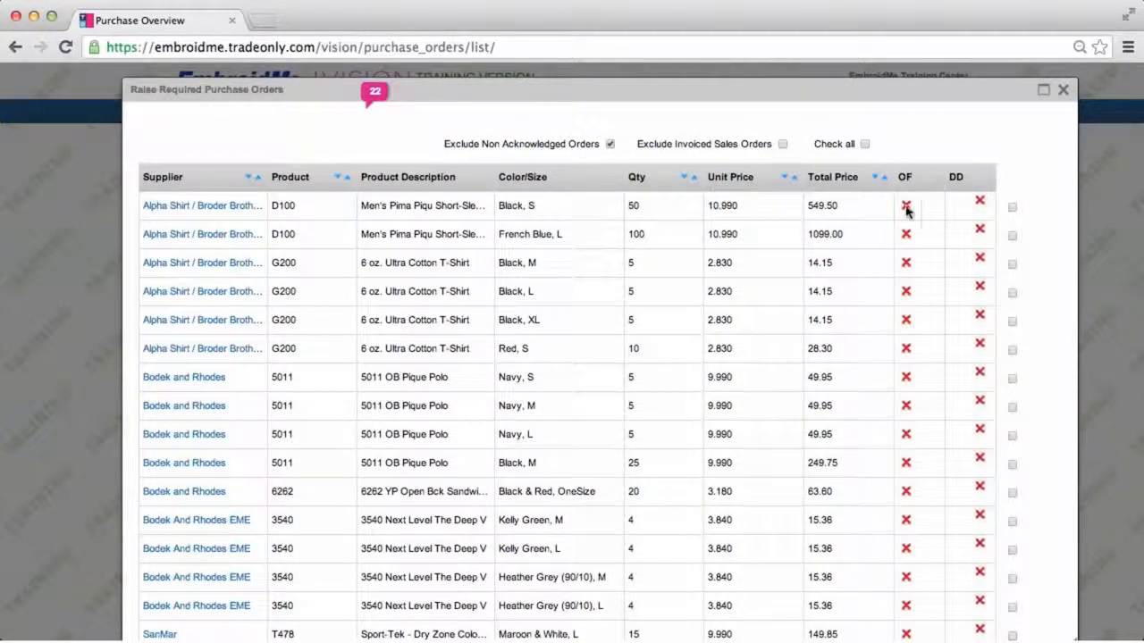
drag(732, 92, 725, 69)
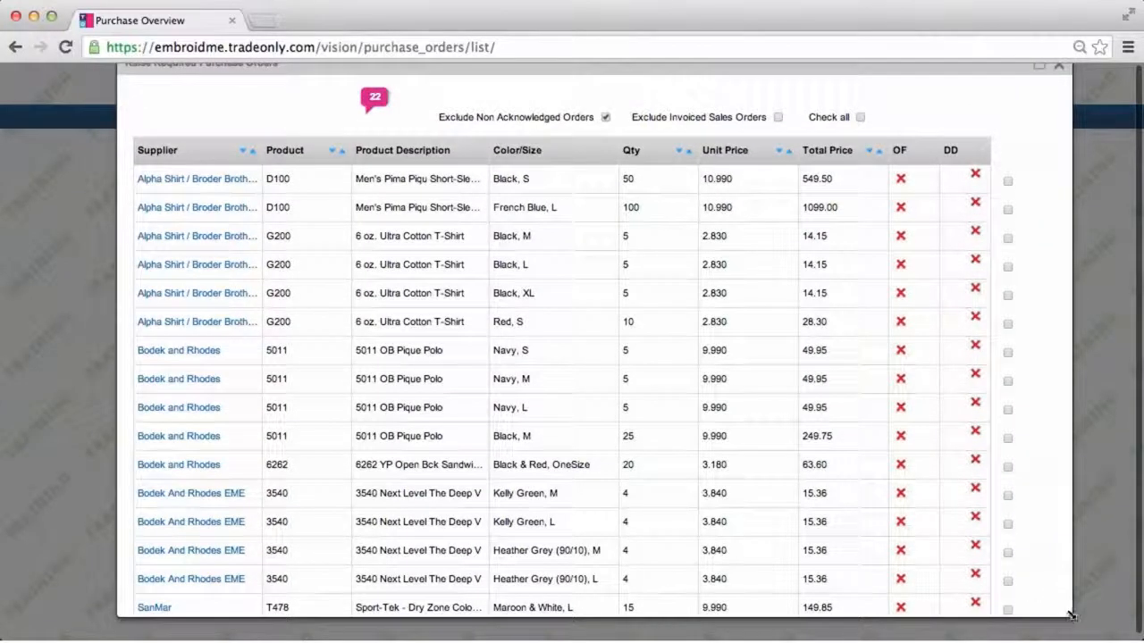
drag(1076, 623, 1086, 642)
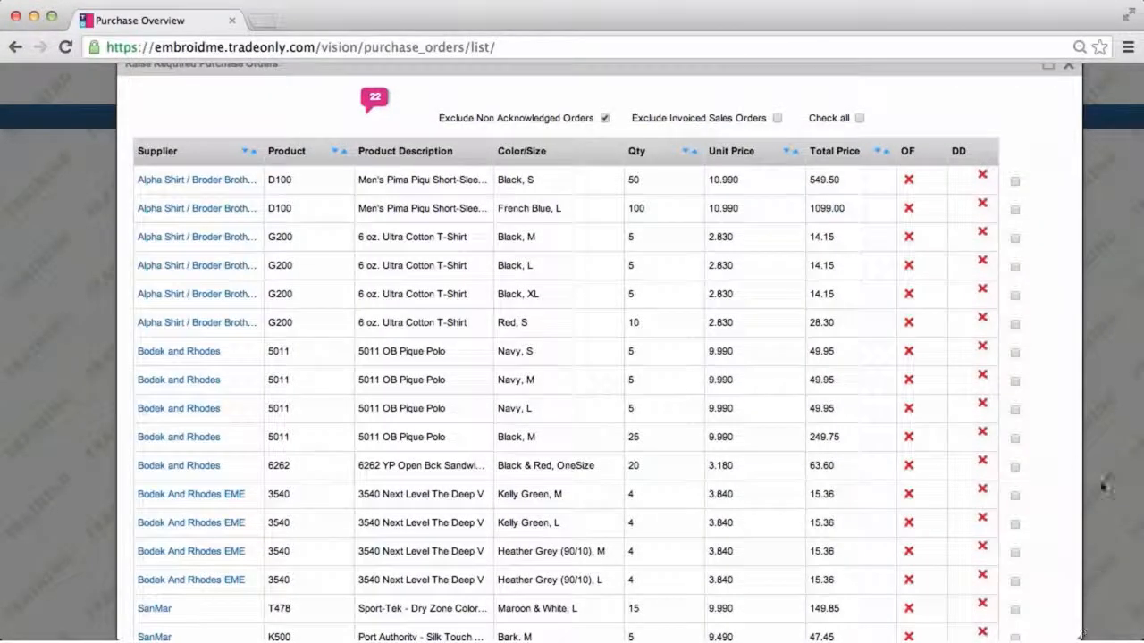
scroll(1032, 446, down, 5)
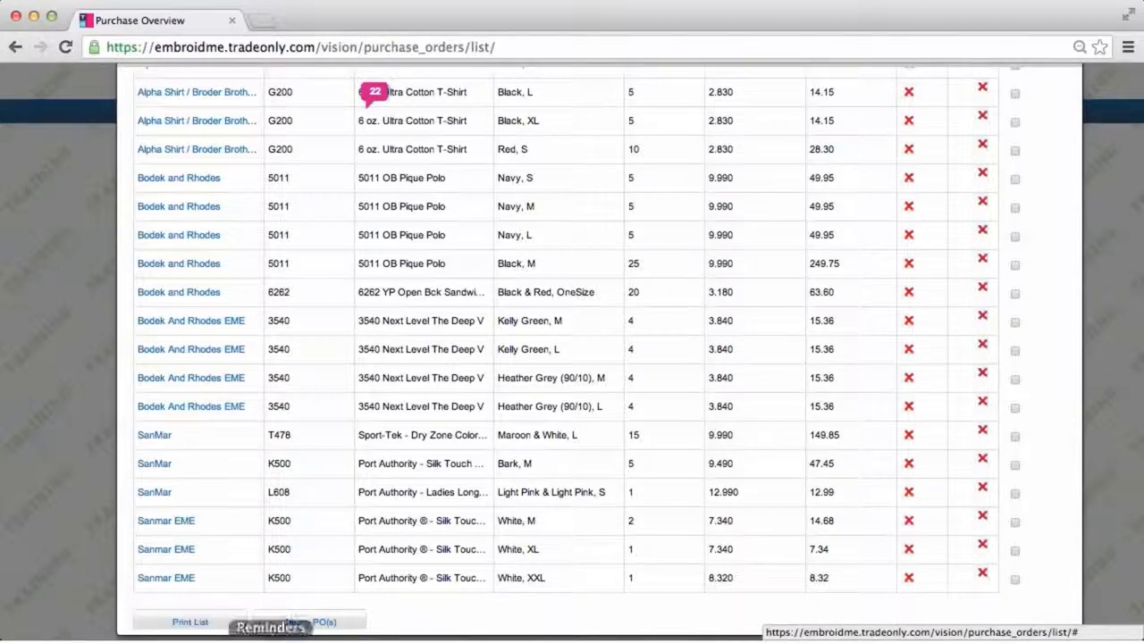
click(318, 622)
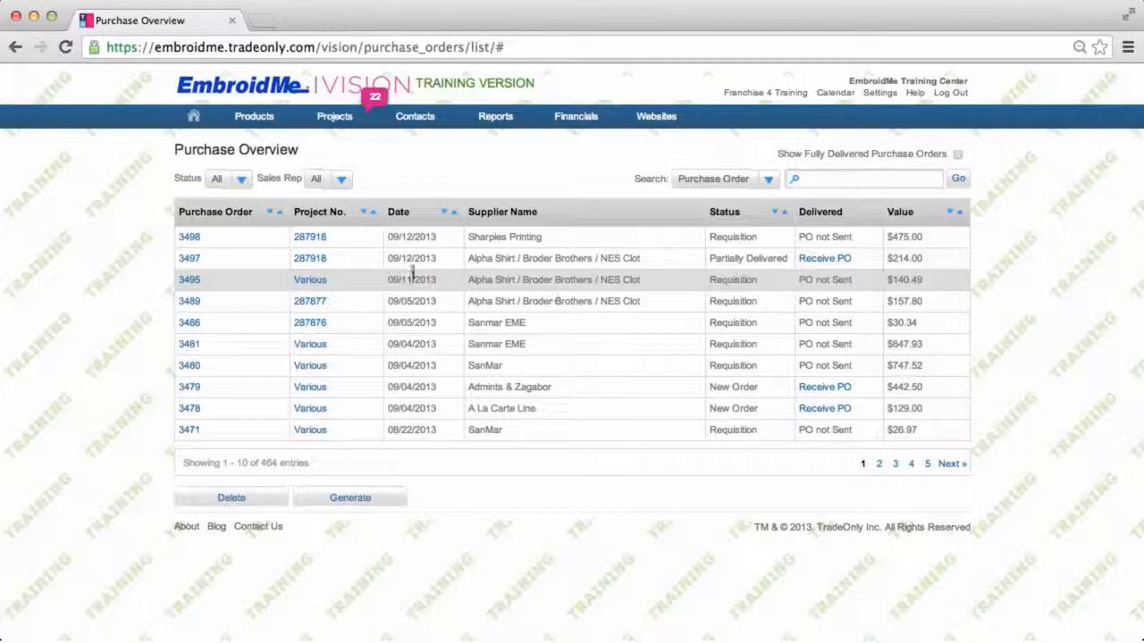
Step: Open the 09/11/2013 Alpha Shirt purchase order covering various projects and display its shipping details
click(191, 280)
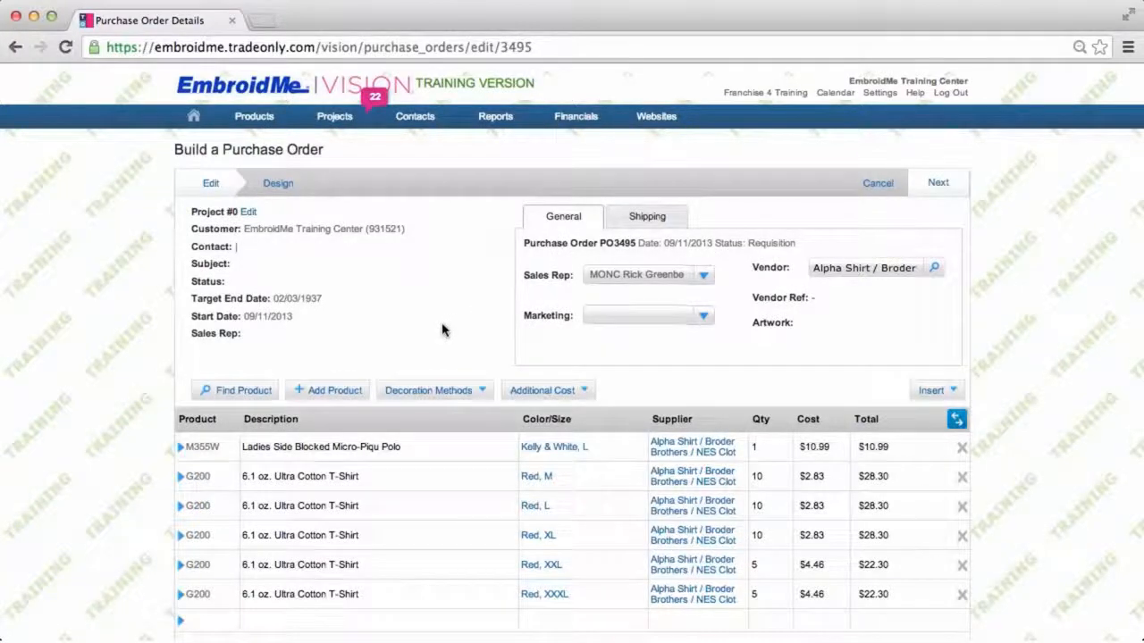
scroll(417, 346, down, 4)
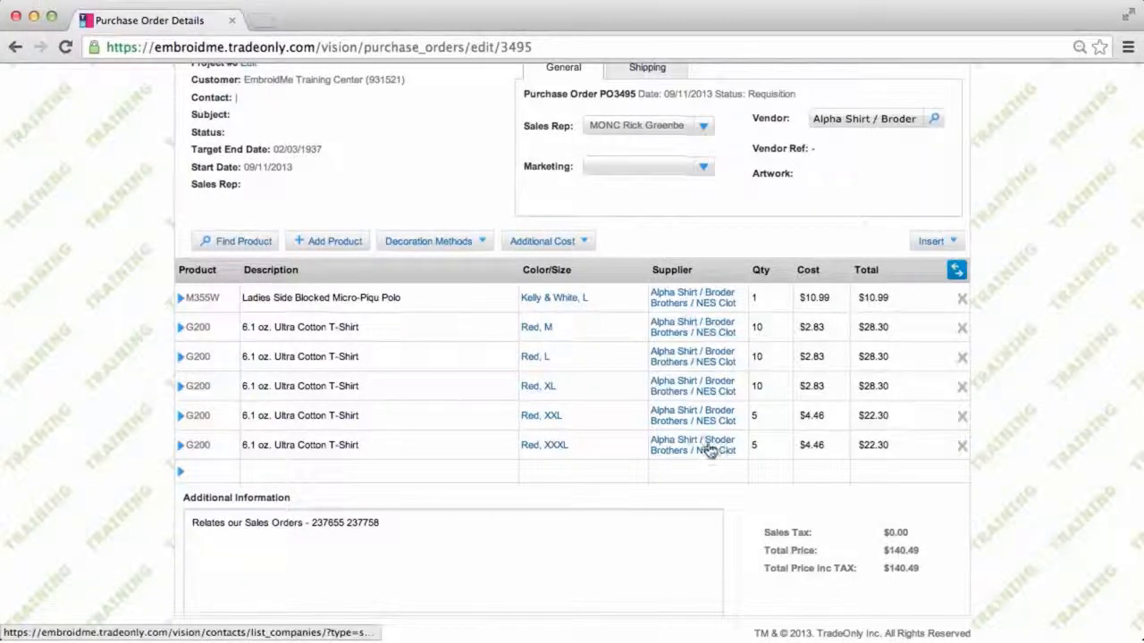
scroll(1032, 376, up, 3)
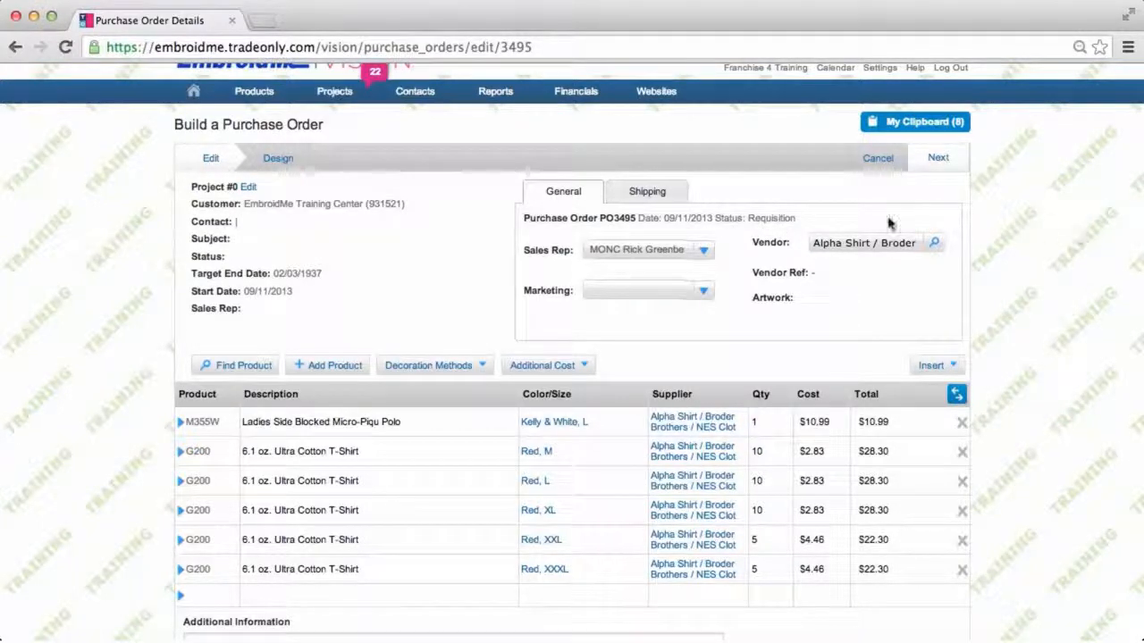
click(642, 193)
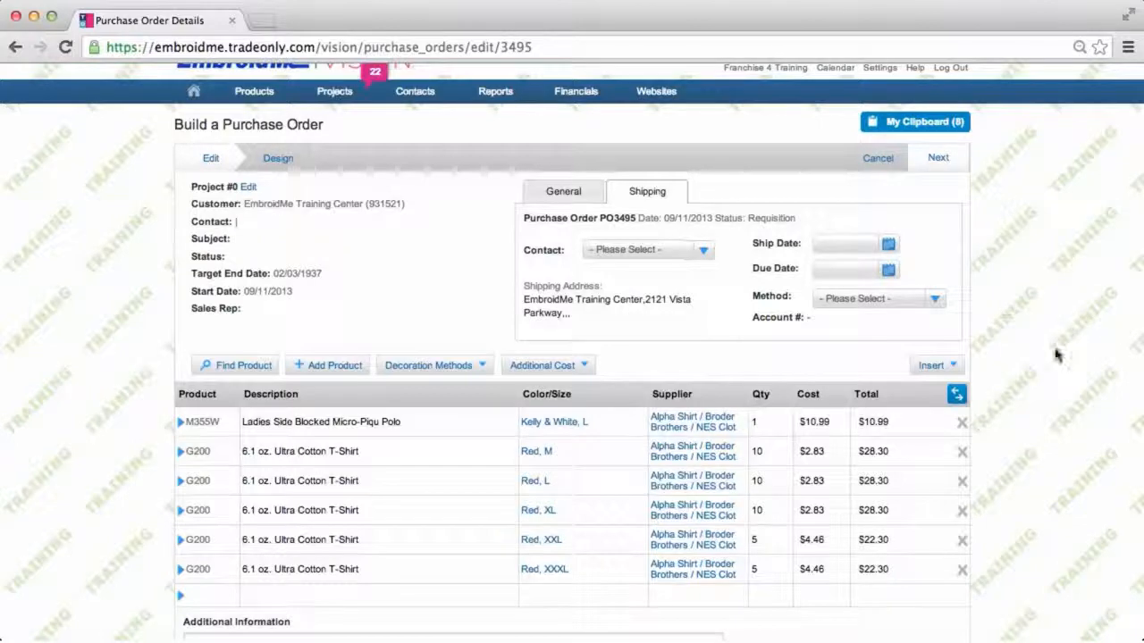
scroll(1052, 354, down, 3)
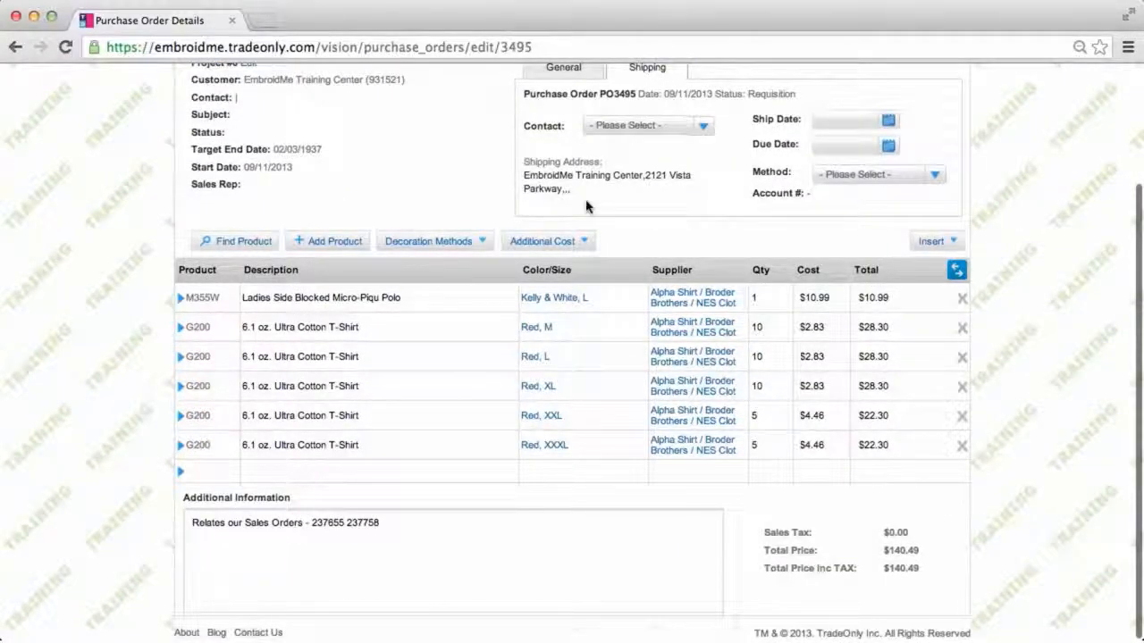
scroll(1026, 250, up, 3)
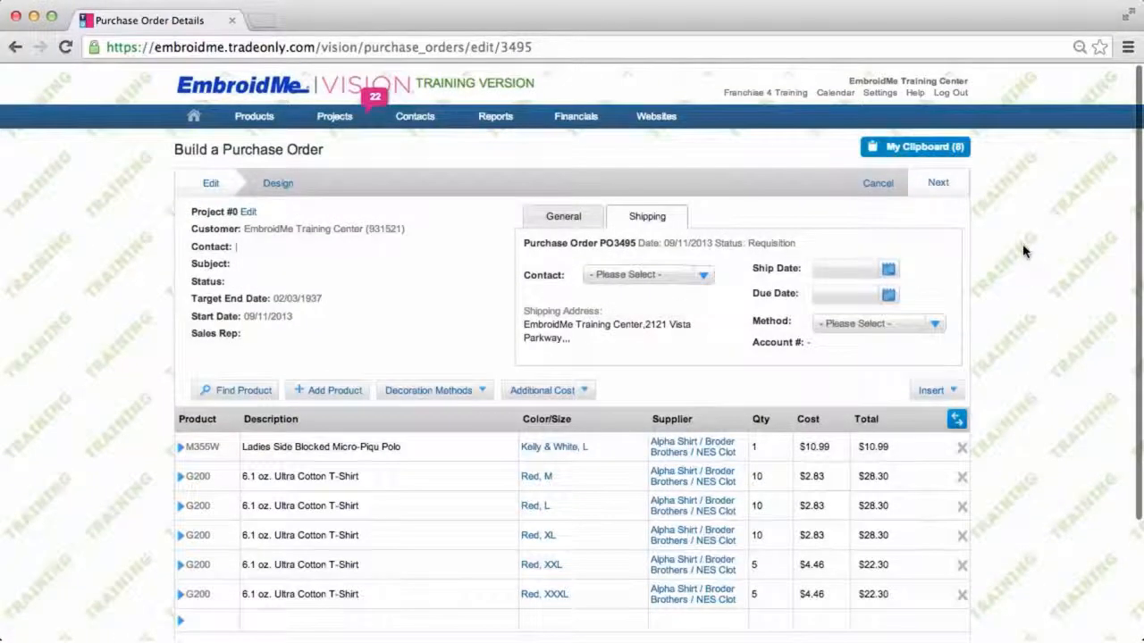
Step: Try to send or share the batched Alpha Shirt purchase order
click(937, 183)
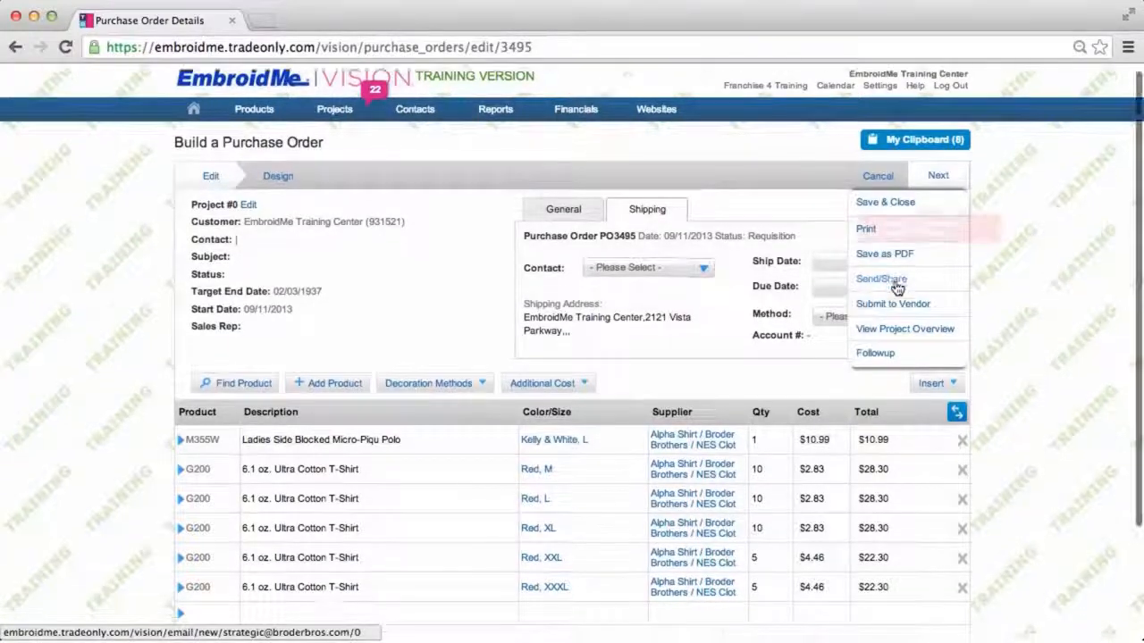
scroll(897, 286, down, 2)
scroll(898, 286, down, 2)
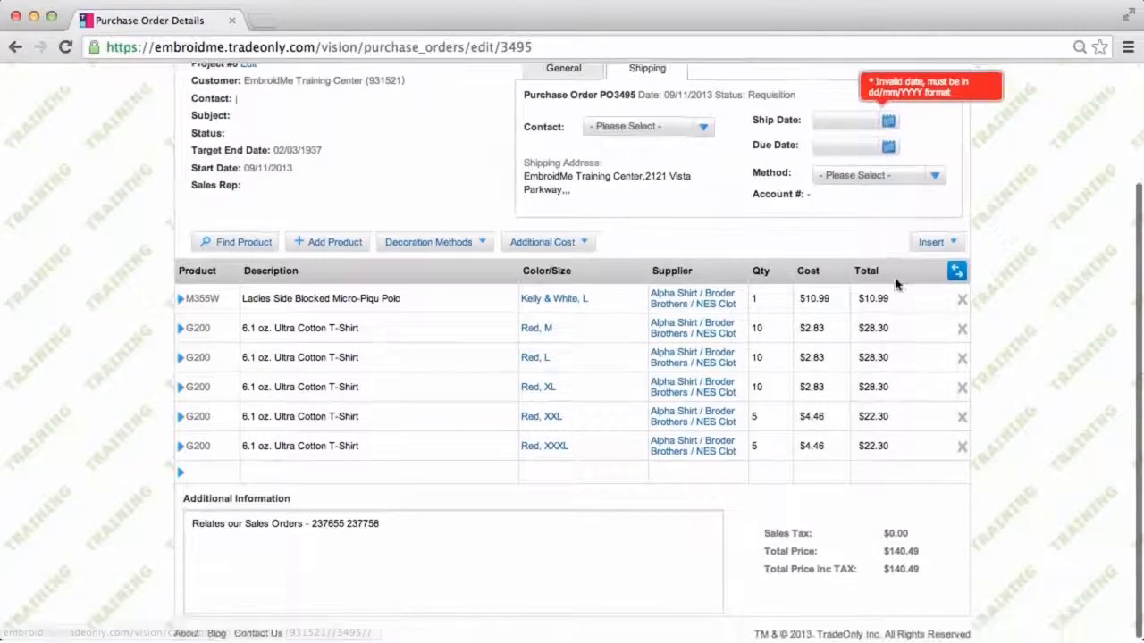
Step: Set the purchase order's ship date to 09/24/2013 and its due date to 09/30/2013
click(889, 120)
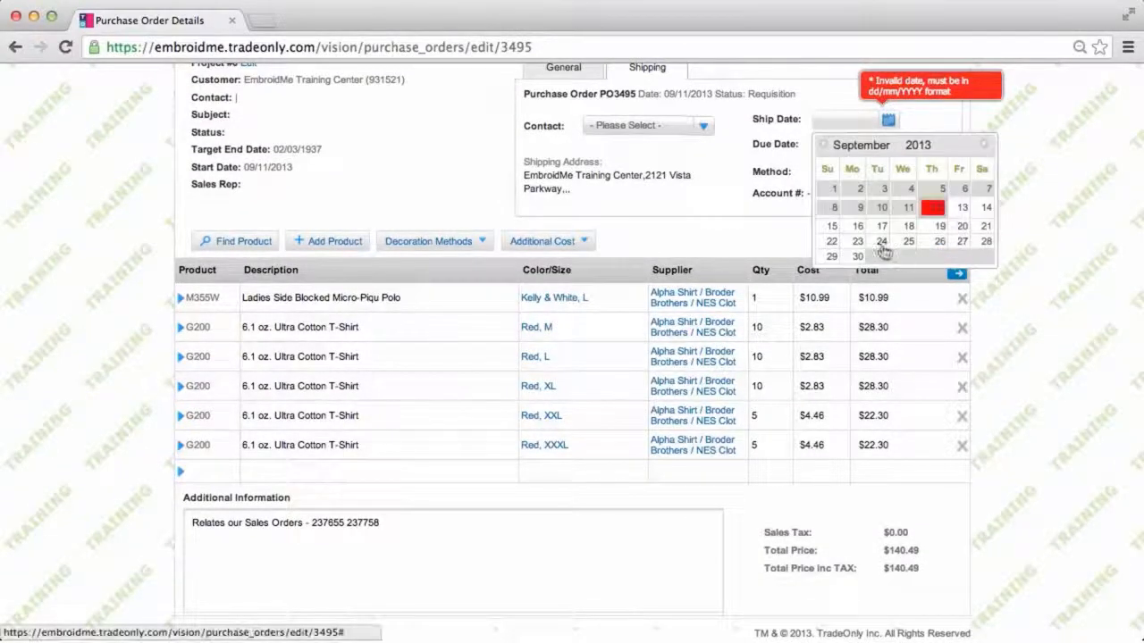
click(881, 243)
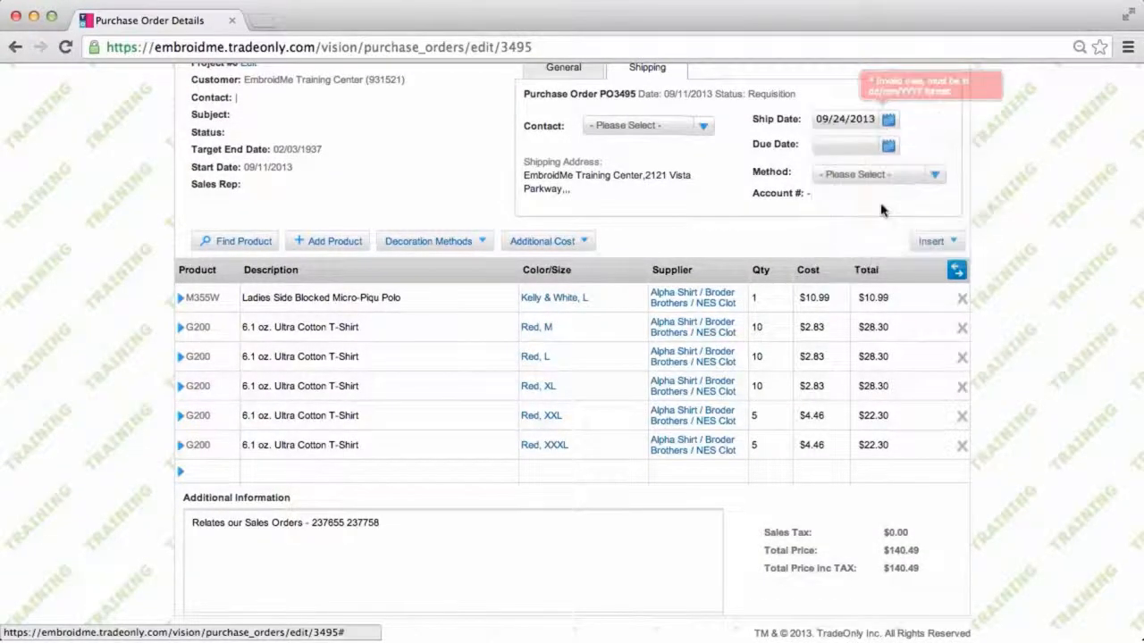
click(888, 145)
click(857, 282)
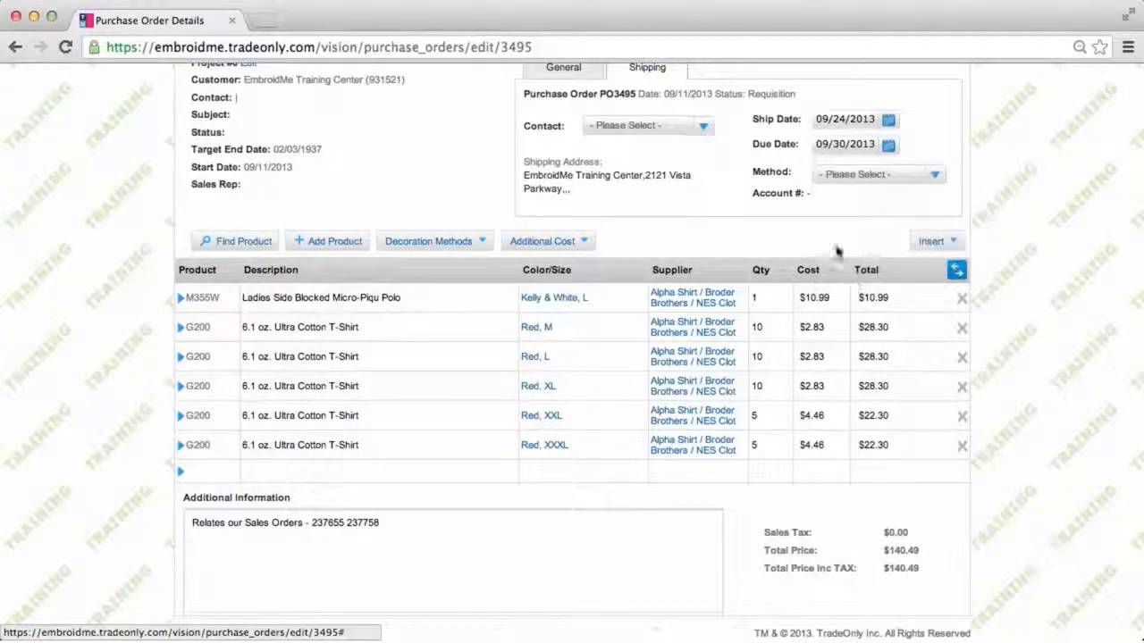
scroll(679, 198, up, 3)
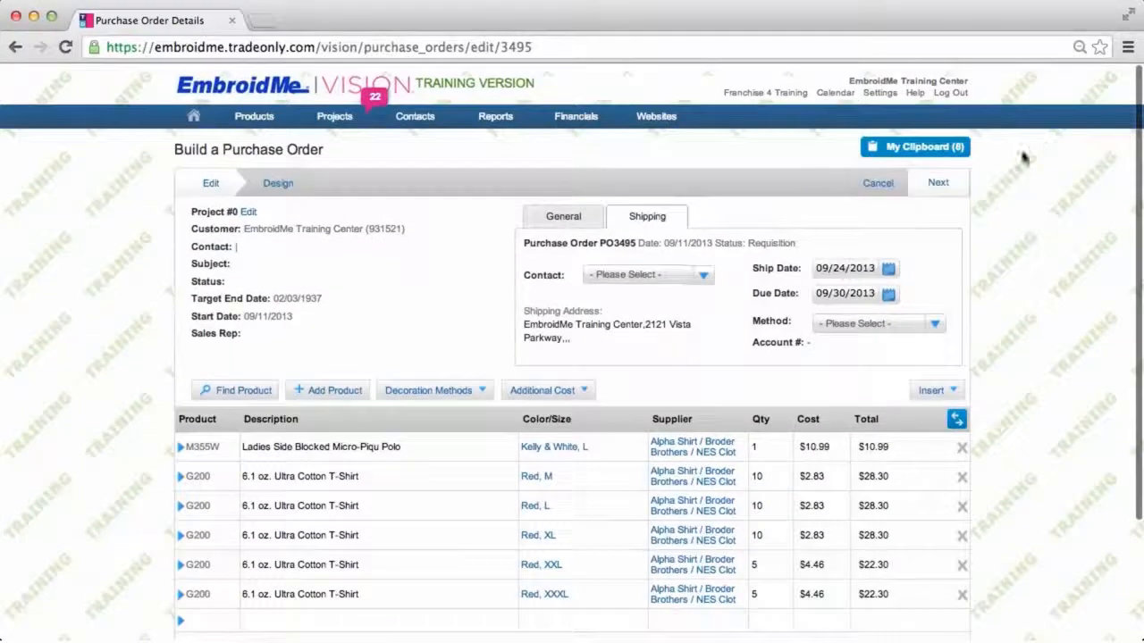
Step: Prepare the send/share e-mail for the Alpha Shirt purchase order, cancel it without sending, and return to the purchase order overview
click(936, 184)
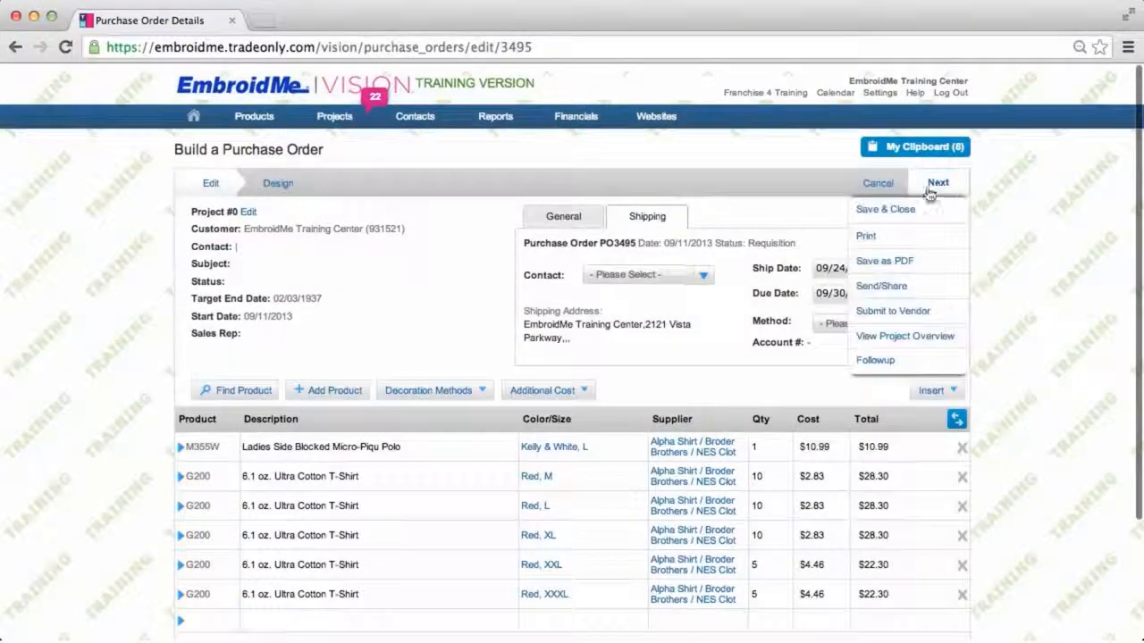
click(882, 287)
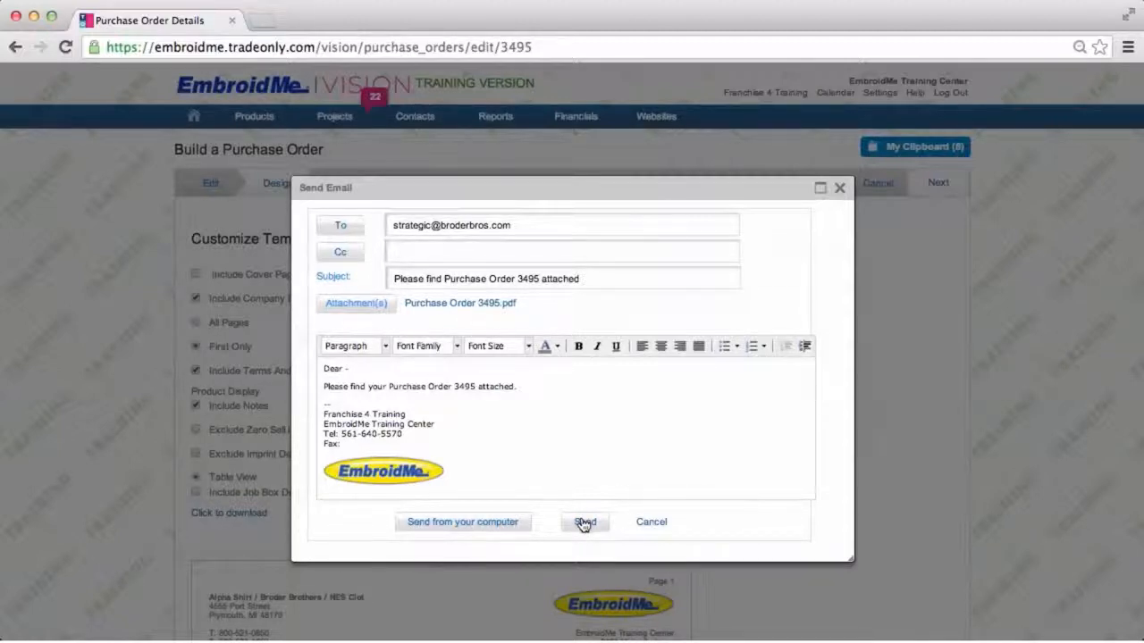
click(651, 523)
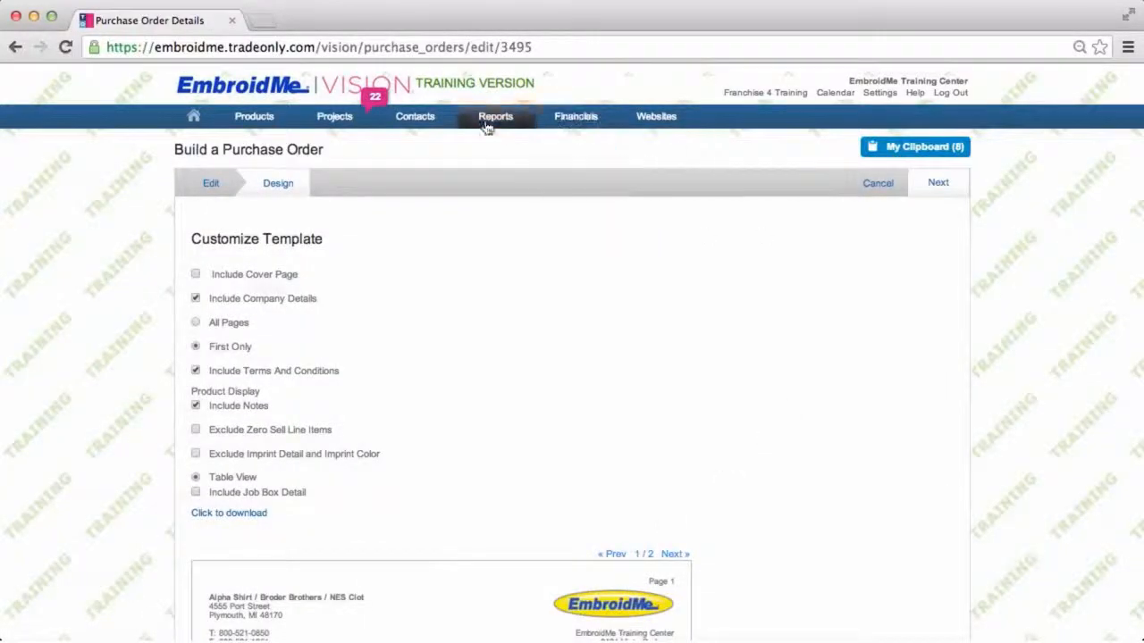
mouse_move(341, 119)
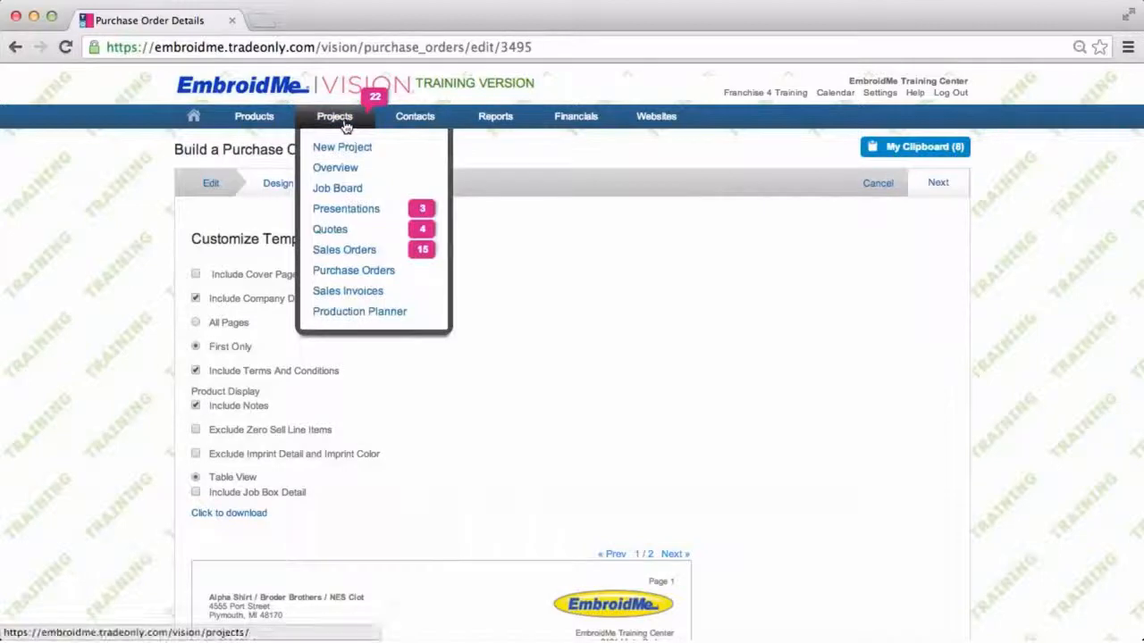
click(353, 272)
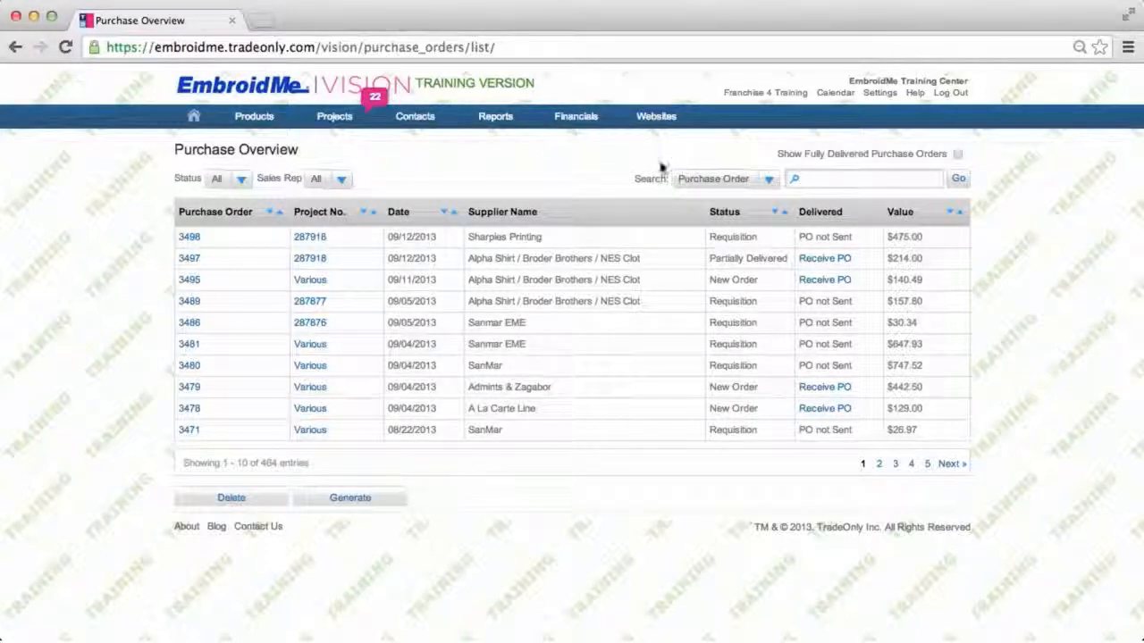
Step: Find Alpha Shirt / Broder Brothers / NES Clot among the vendors and open its full supplier record
mouse_move(413, 123)
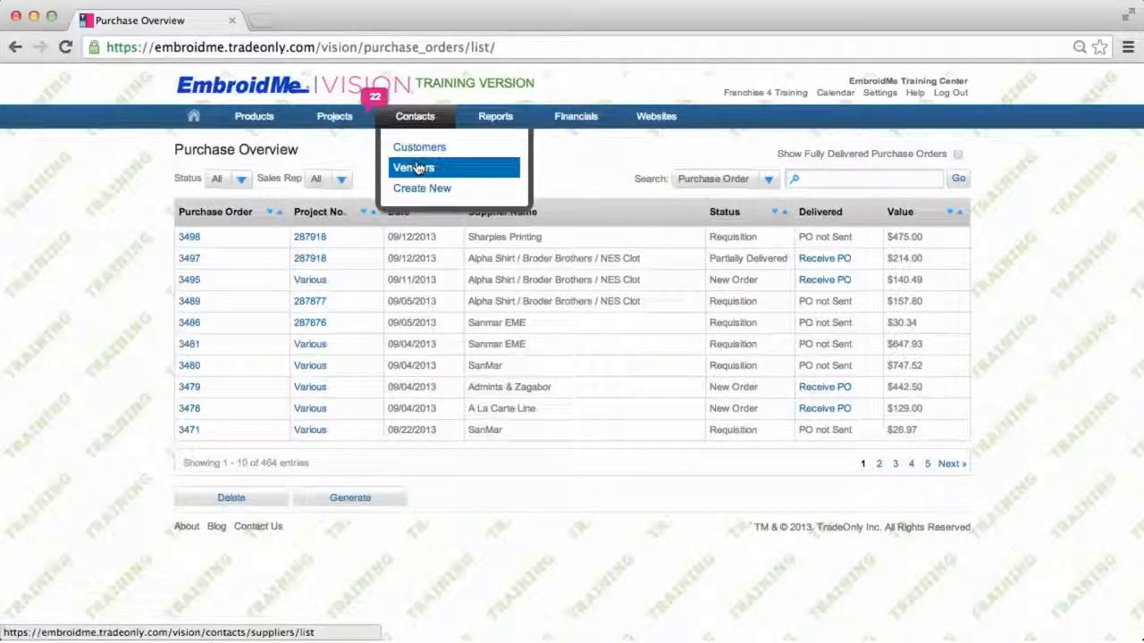
click(417, 169)
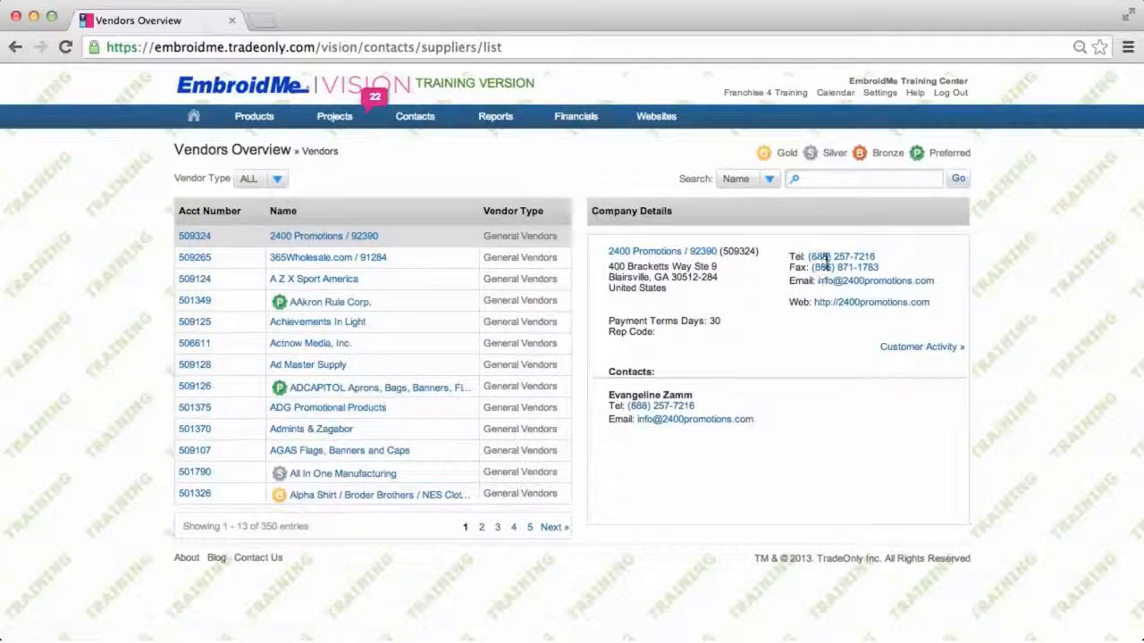
click(466, 495)
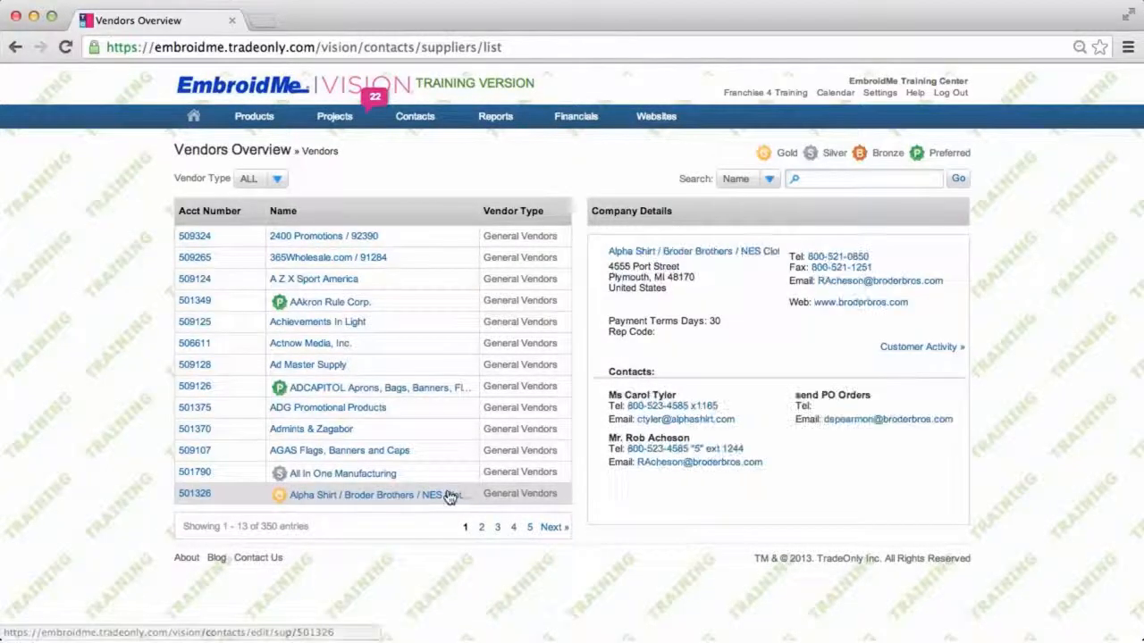
click(195, 494)
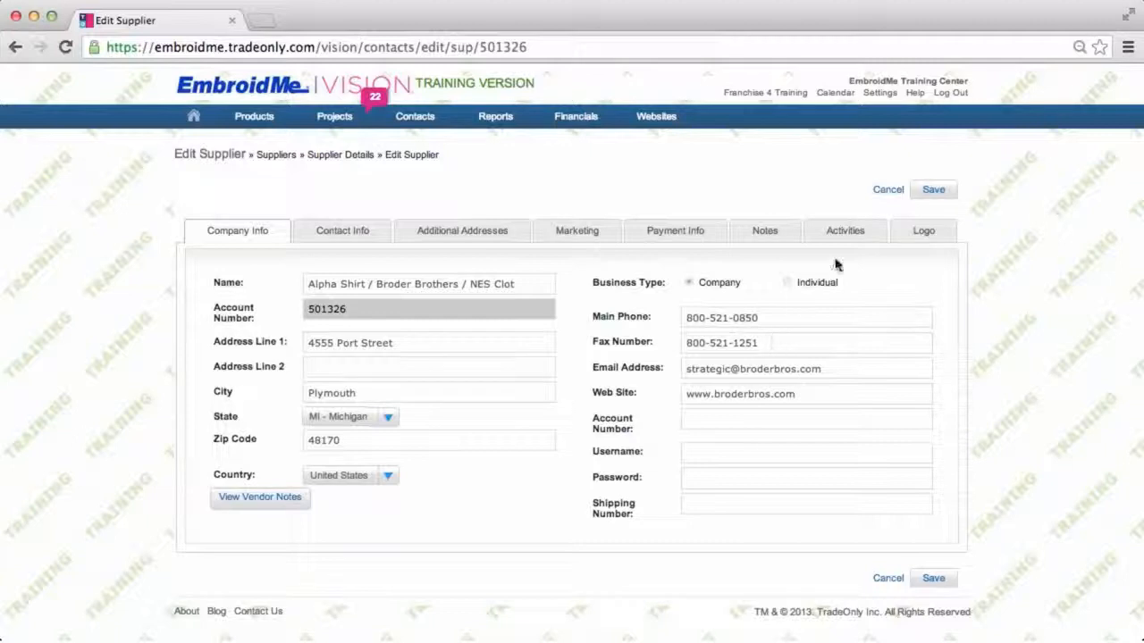
Step: Examine the projects and purchase orders in the vendor's activities, and return to the home page
click(847, 234)
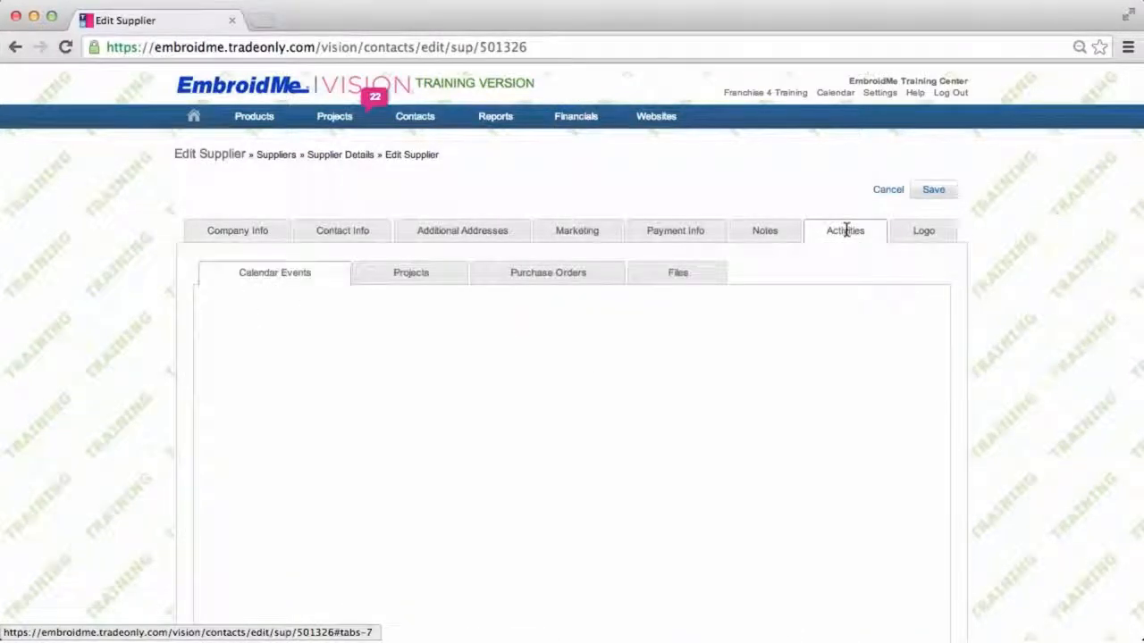
click(423, 276)
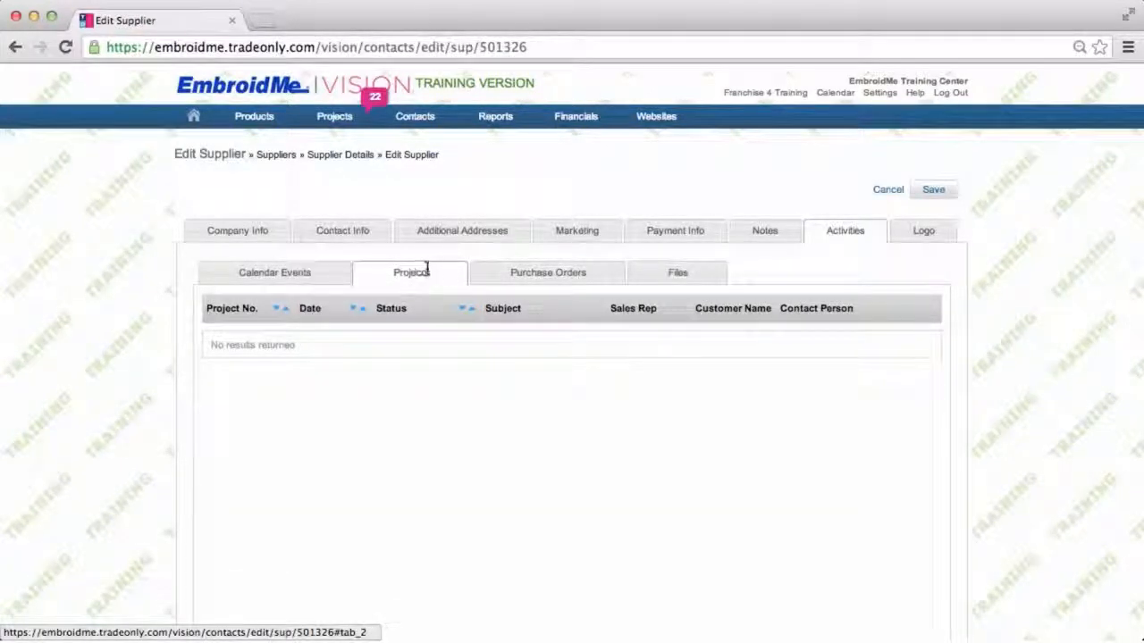
click(536, 277)
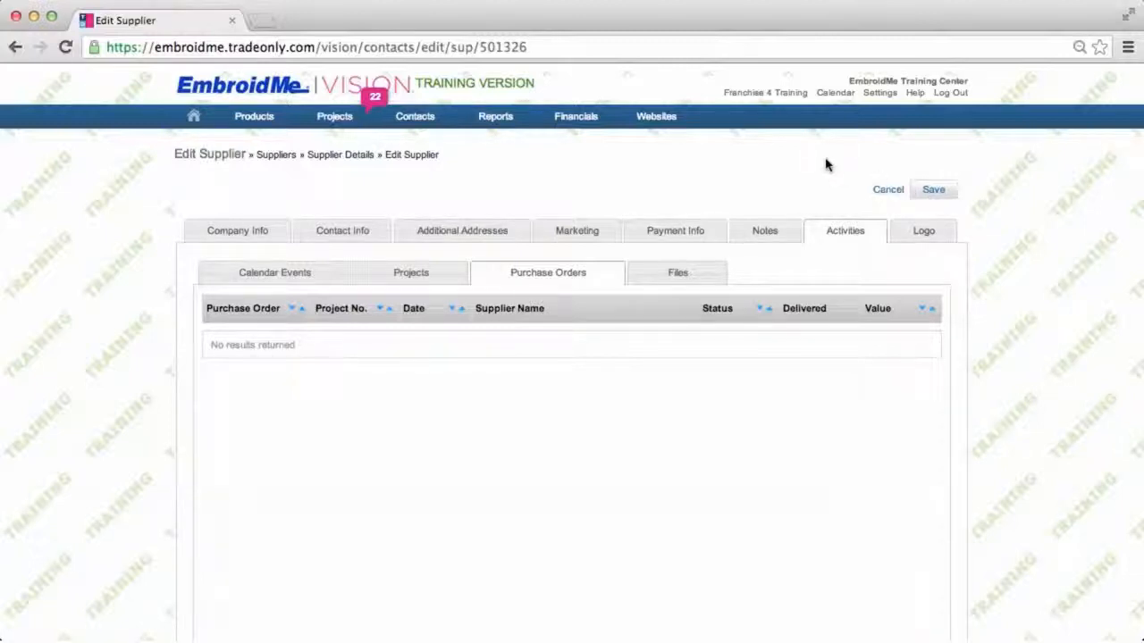
mouse_move(334, 116)
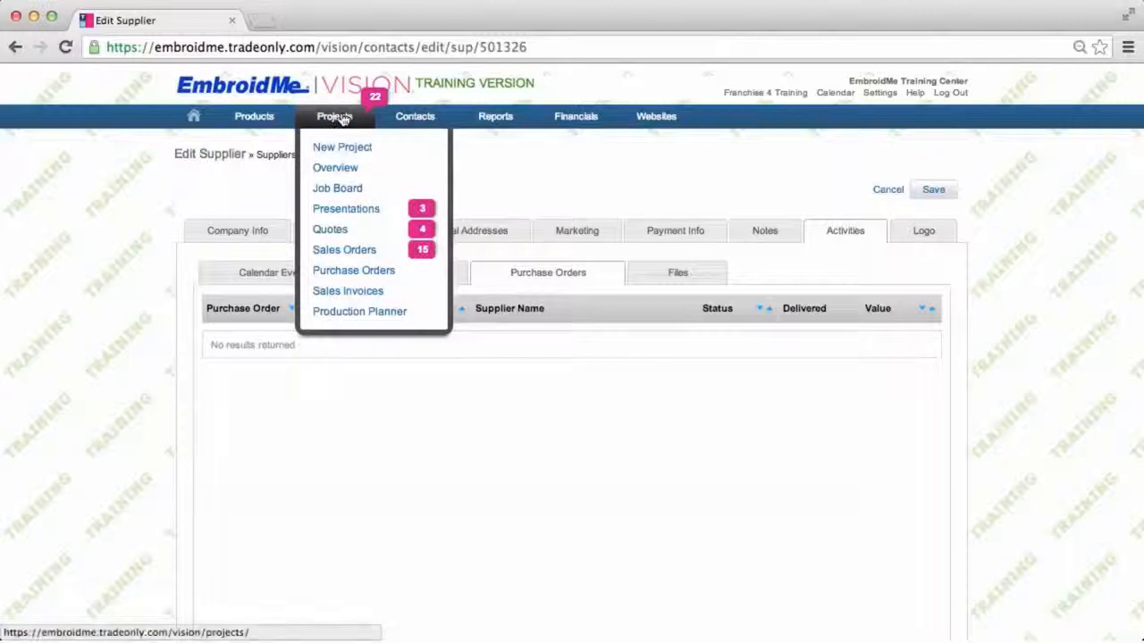
click(194, 118)
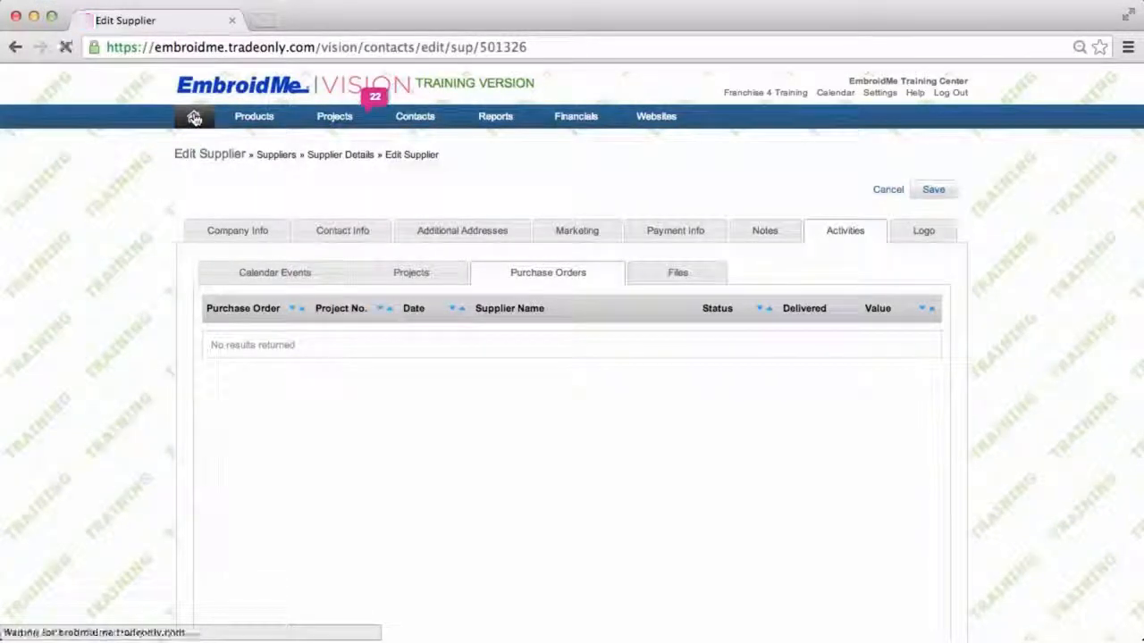